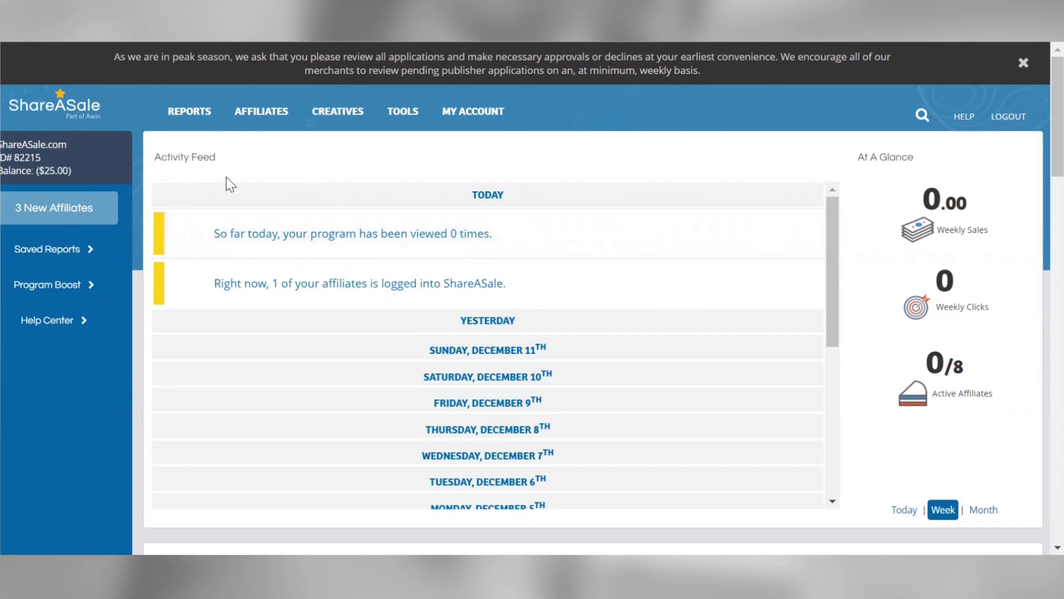
Open the Transaction Detail report and check the commission rate of the voided sale dated 08/28/2018
{"action": "left_click", "coordinate": [187, 114]}
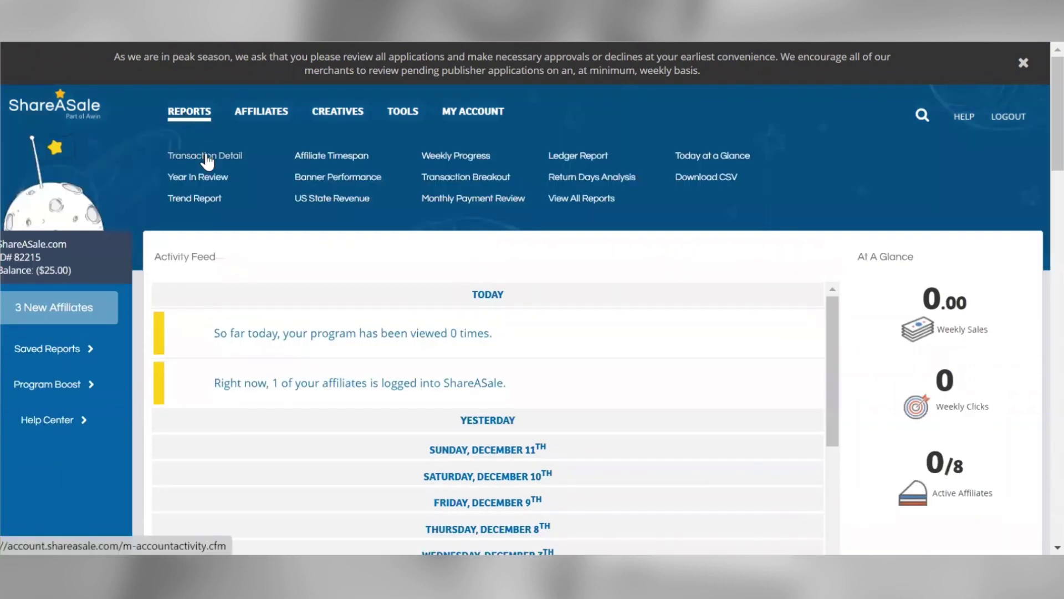
{"action": "left_click", "coordinate": [207, 160]}
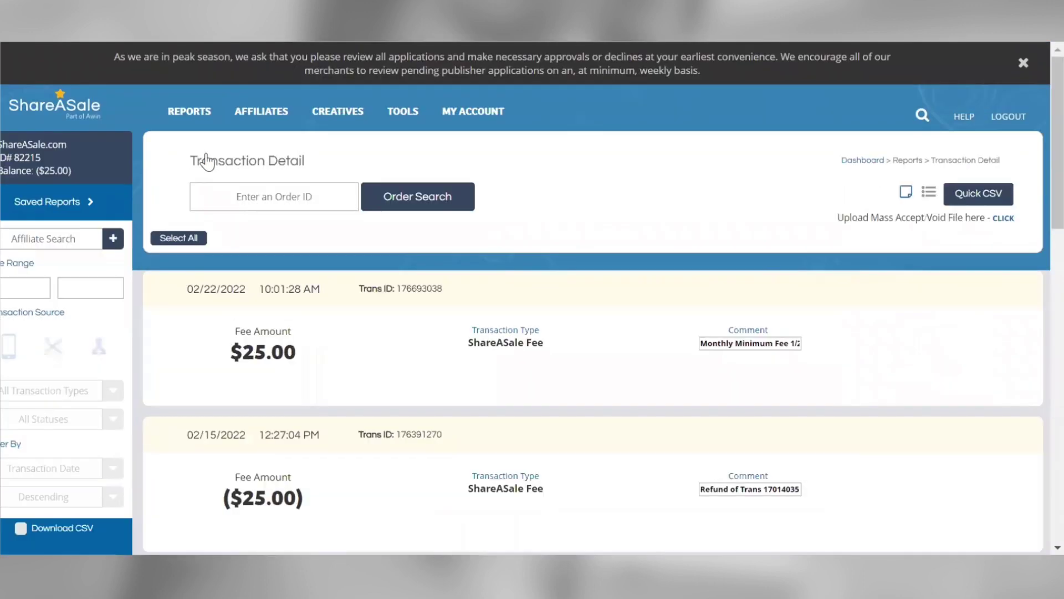
{"action": "scroll", "coordinate": [344, 347], "scroll_direction": "down", "scroll_amount": 4}
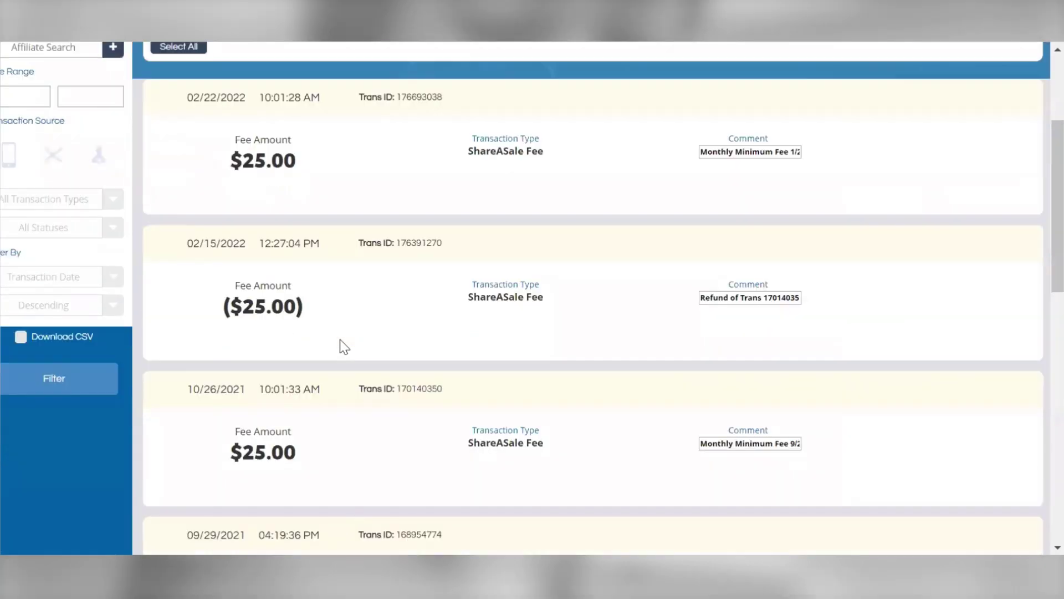
{"action": "scroll", "coordinate": [344, 347], "scroll_direction": "down", "scroll_amount": 6}
{"action": "scroll", "coordinate": [344, 346], "scroll_direction": "down", "scroll_amount": 5}
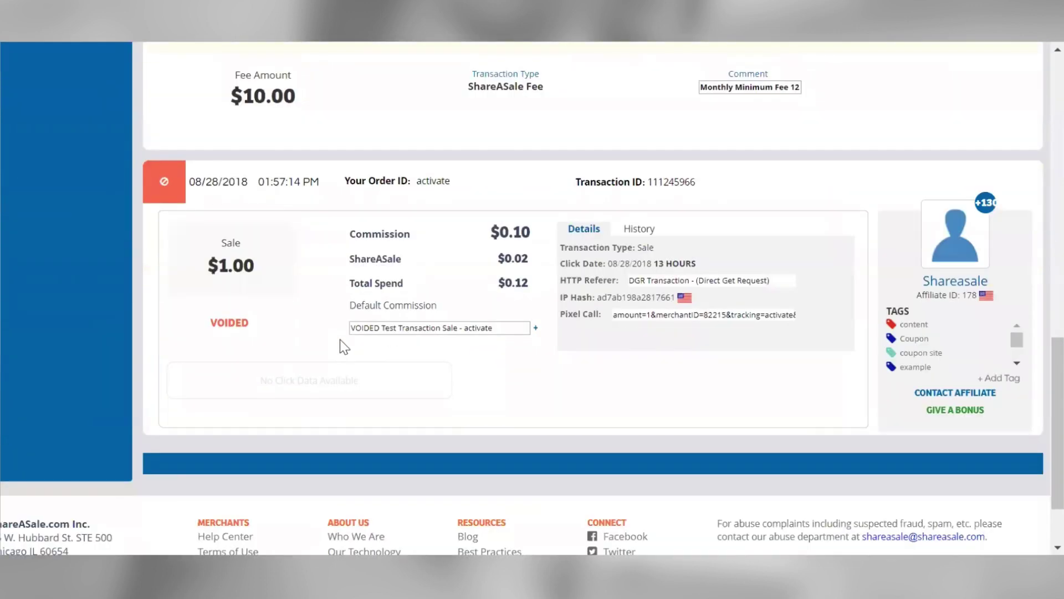
{"action": "scroll", "coordinate": [360, 382], "scroll_direction": "down", "scroll_amount": 1}
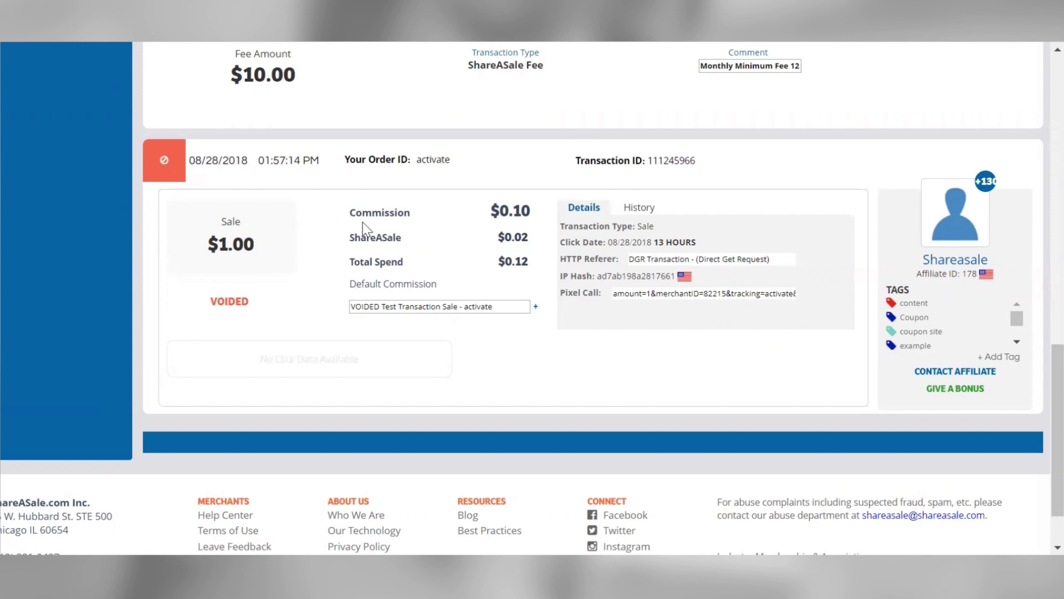
{"action": "left_click", "coordinate": [501, 212]}
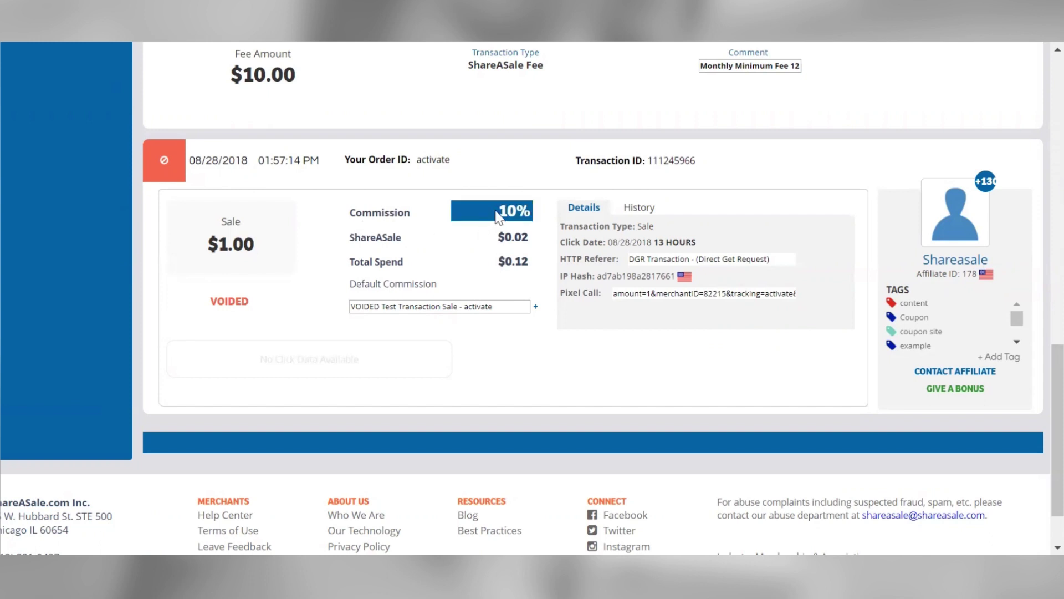
{"action": "left_click", "coordinate": [284, 194]}
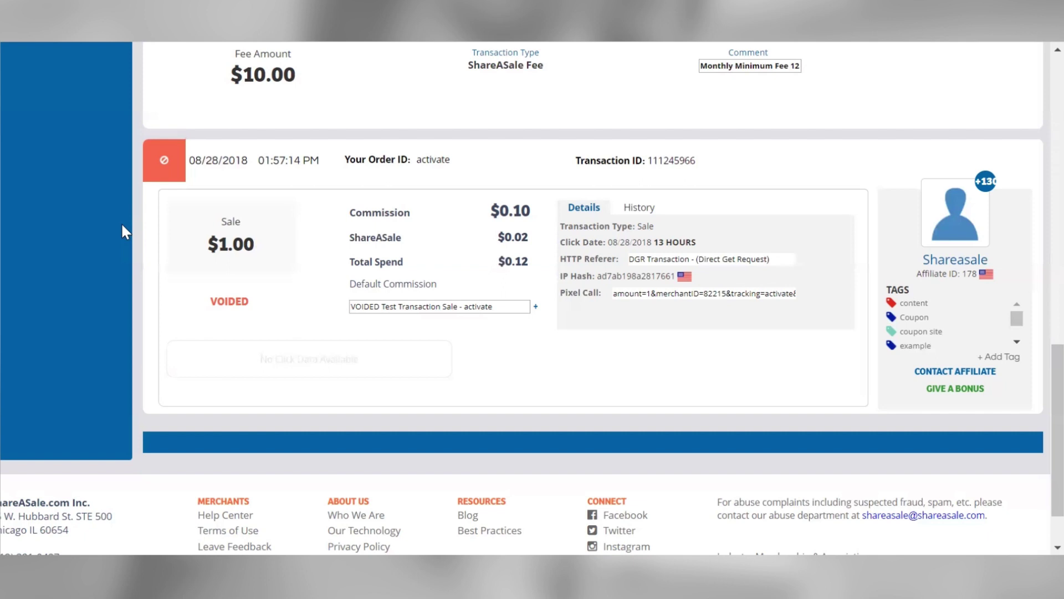
Open the Affiliate Timespan report and examine its top-affiliates chart, metric options and totals table
{"action": "scroll", "coordinate": [122, 225], "scroll_direction": "up", "scroll_amount": 10}
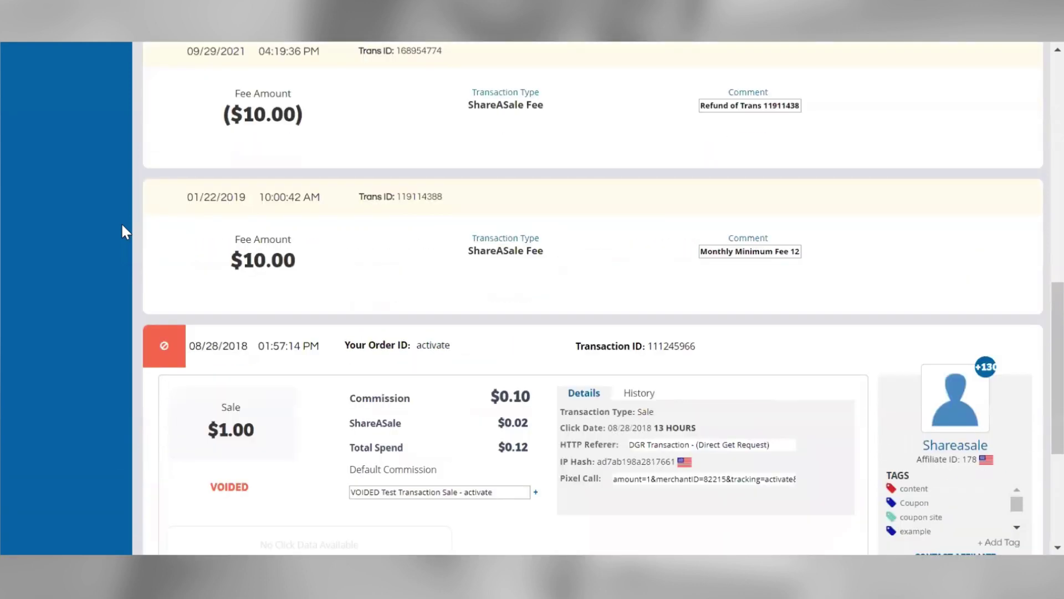
{"action": "scroll", "coordinate": [121, 224], "scroll_direction": "up", "scroll_amount": 5}
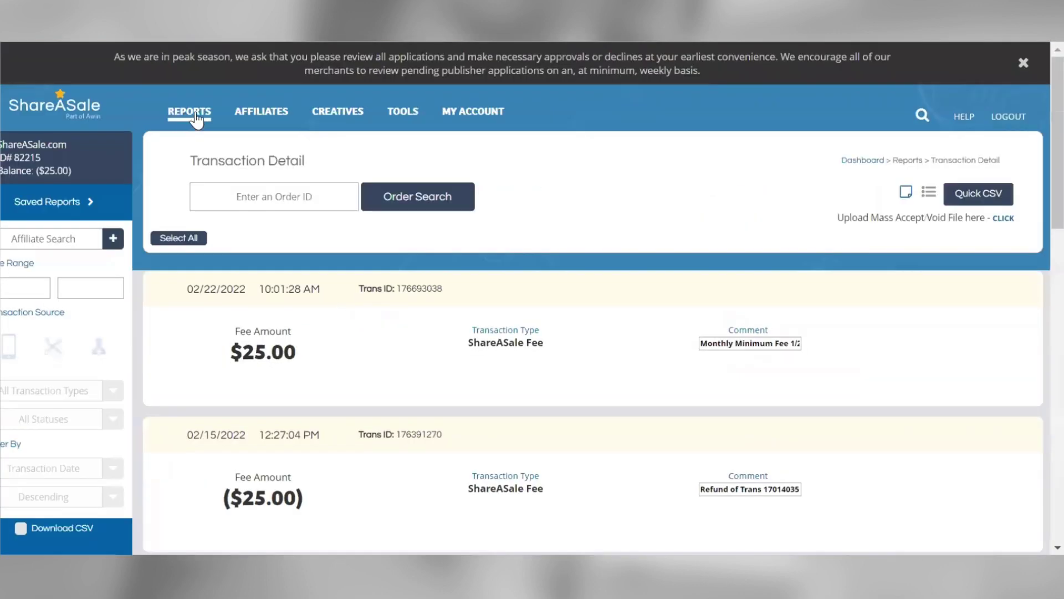
{"action": "mouse_move", "coordinate": [260, 138]}
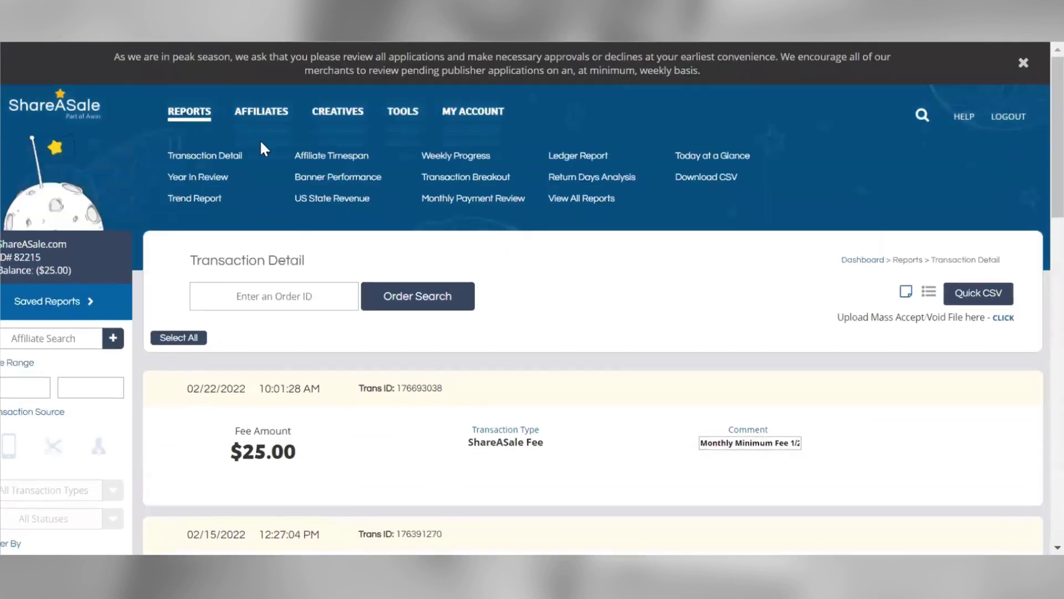
{"action": "left_click", "coordinate": [316, 159]}
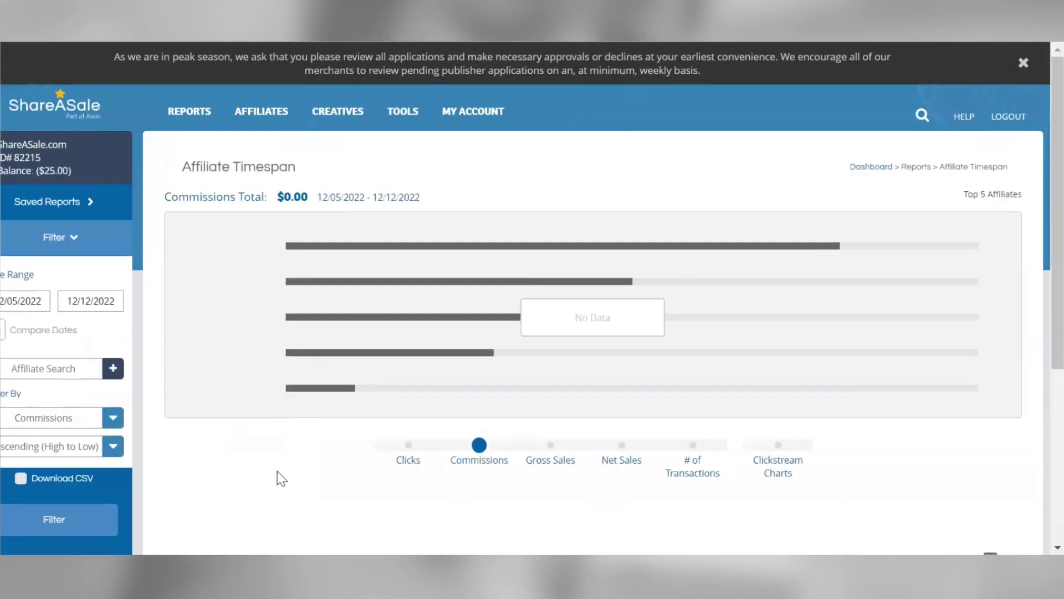
{"action": "scroll", "coordinate": [277, 471], "scroll_direction": "down", "scroll_amount": 1}
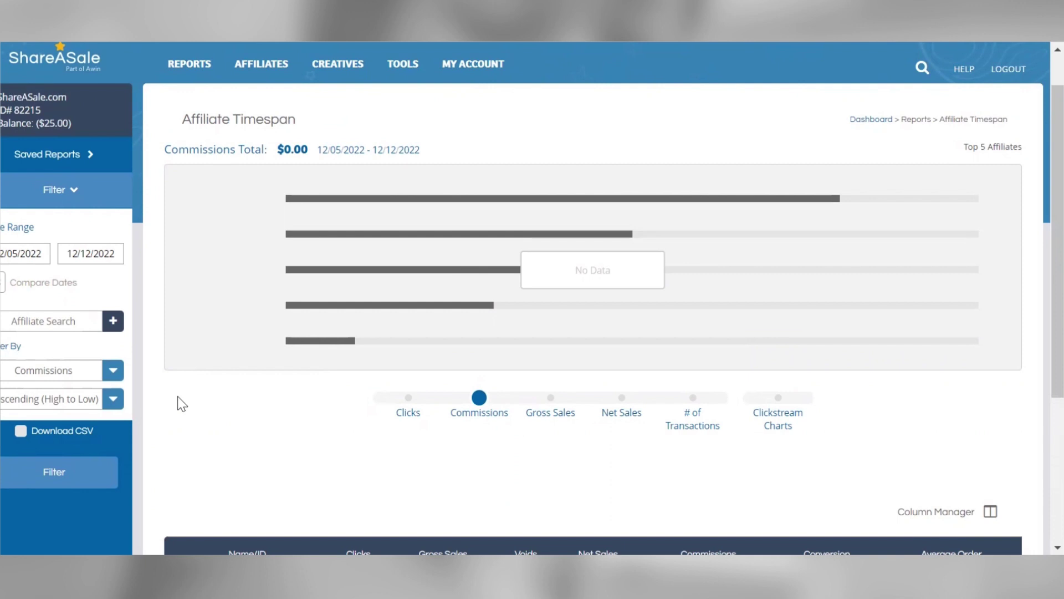
{"action": "scroll", "coordinate": [177, 397], "scroll_direction": "down", "scroll_amount": 1}
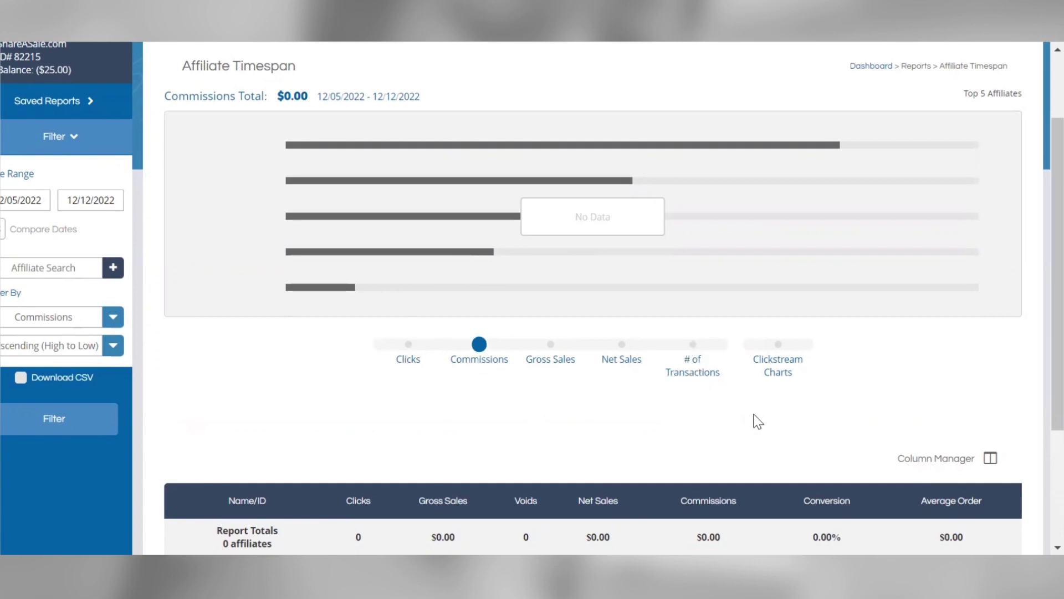
{"action": "scroll", "coordinate": [764, 430], "scroll_direction": "down", "scroll_amount": 2}
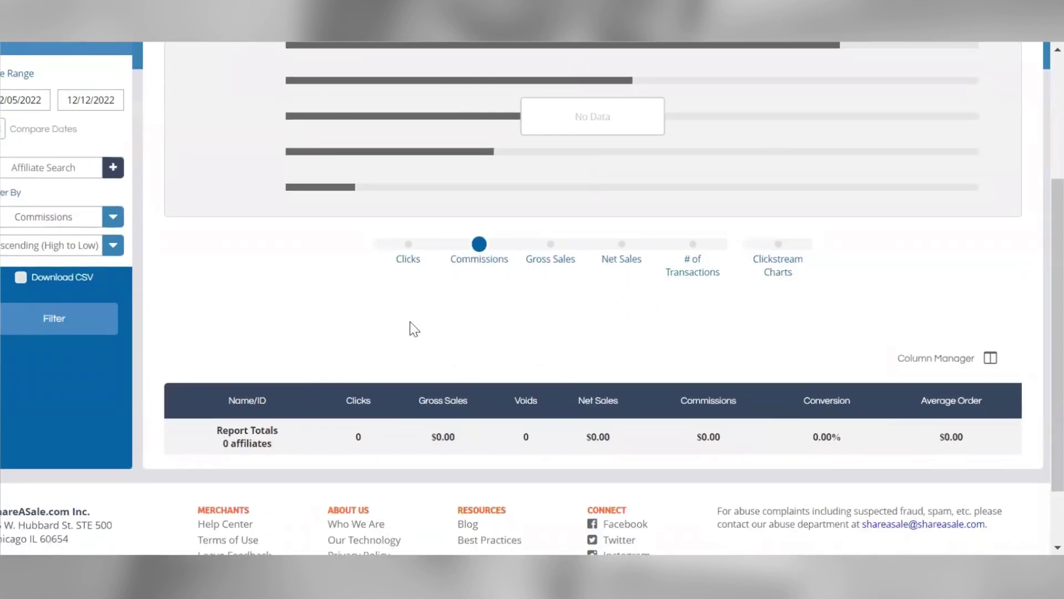
{"action": "scroll", "coordinate": [410, 327], "scroll_direction": "up", "scroll_amount": 2}
{"action": "scroll", "coordinate": [412, 329], "scroll_direction": "down", "scroll_amount": 1}
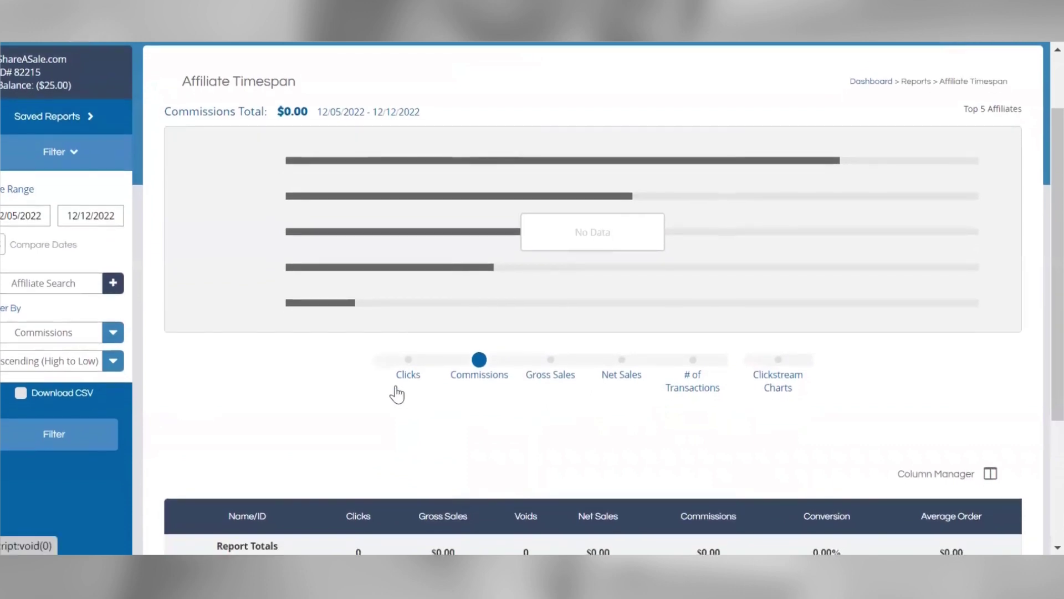
{"action": "scroll", "coordinate": [396, 386], "scroll_direction": "down", "scroll_amount": 1}
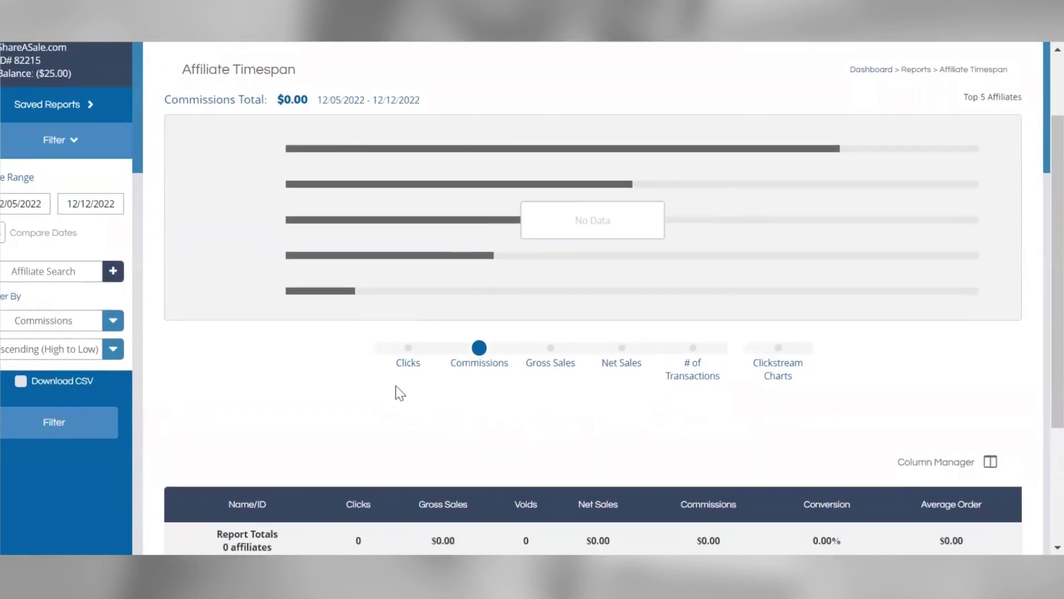
{"action": "scroll", "coordinate": [396, 386], "scroll_direction": "down", "scroll_amount": 2}
{"action": "scroll", "coordinate": [396, 386], "scroll_direction": "up", "scroll_amount": 3}
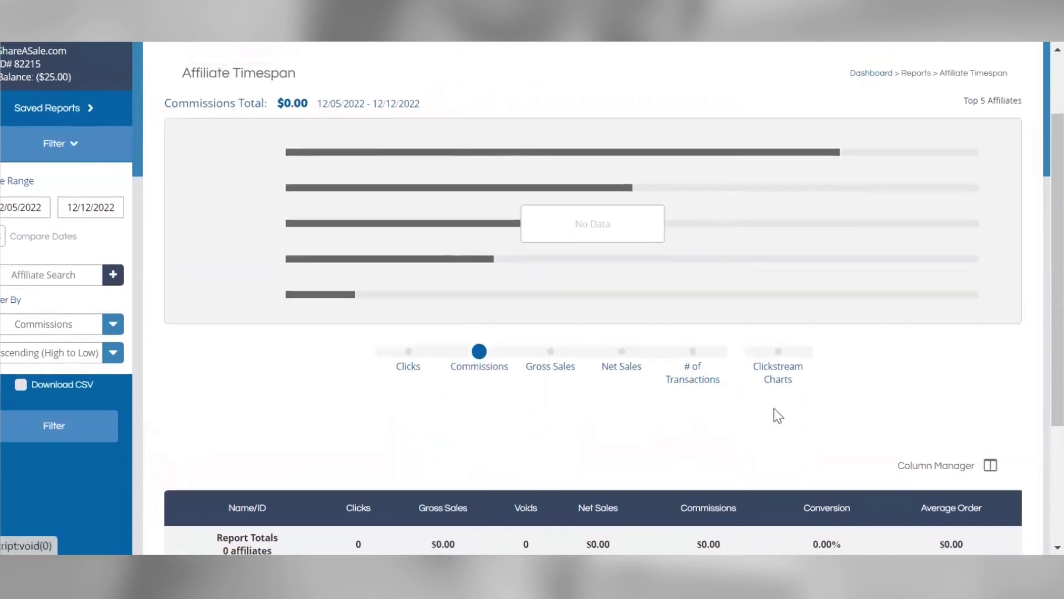
Open the Column Manager of the Affiliate Timespan report and review its preset views and column options
{"action": "left_click", "coordinate": [956, 470]}
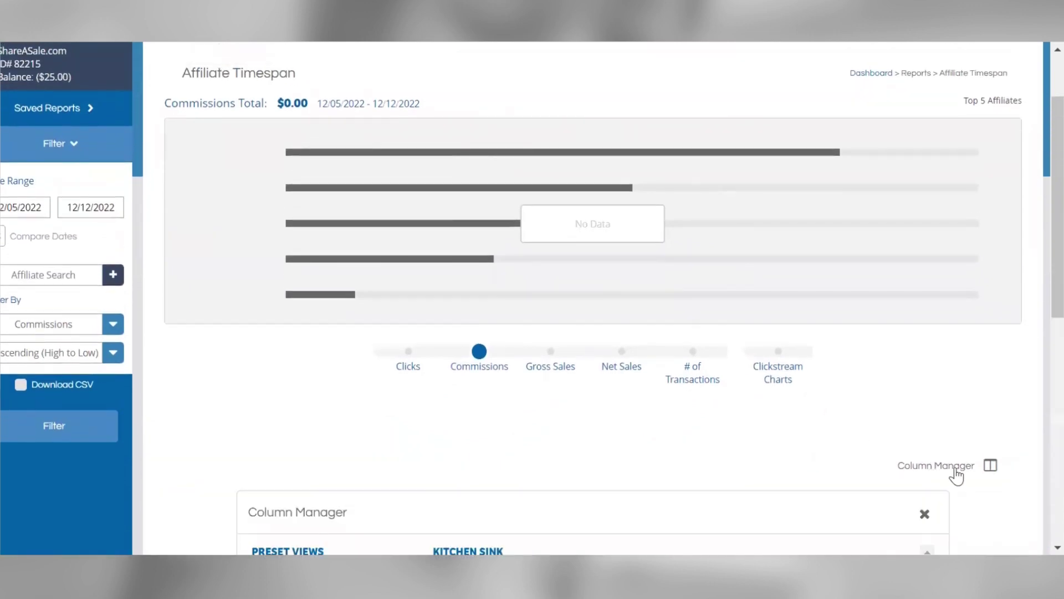
{"action": "scroll", "coordinate": [884, 444], "scroll_direction": "down", "scroll_amount": 4}
{"action": "scroll", "coordinate": [885, 445], "scroll_direction": "up", "scroll_amount": 6}
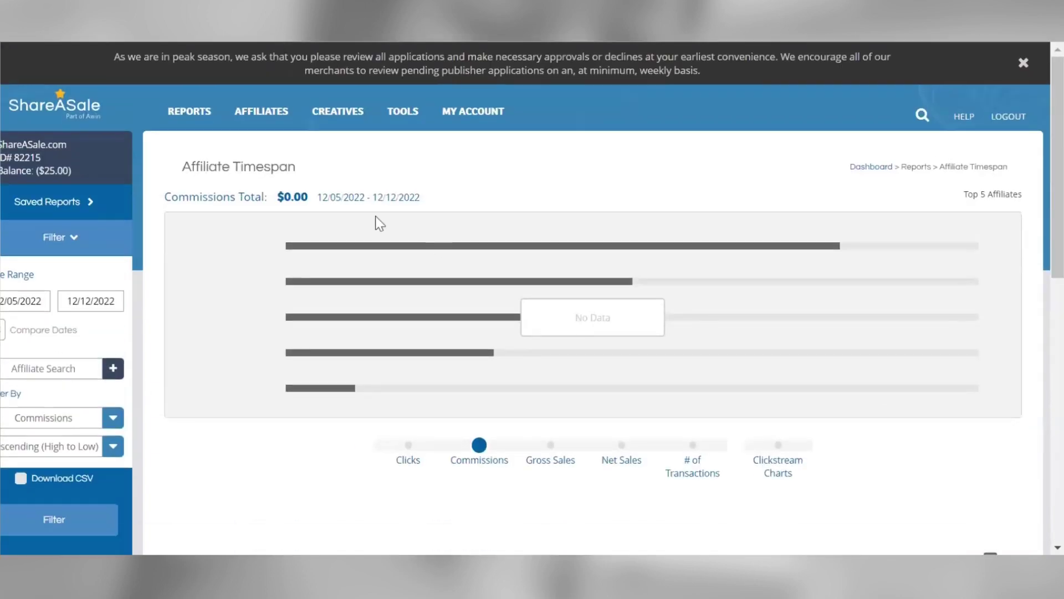
Open the Year In Review report and switch its comparison to month-over-month and back to year-over-year
{"action": "left_click", "coordinate": [188, 120]}
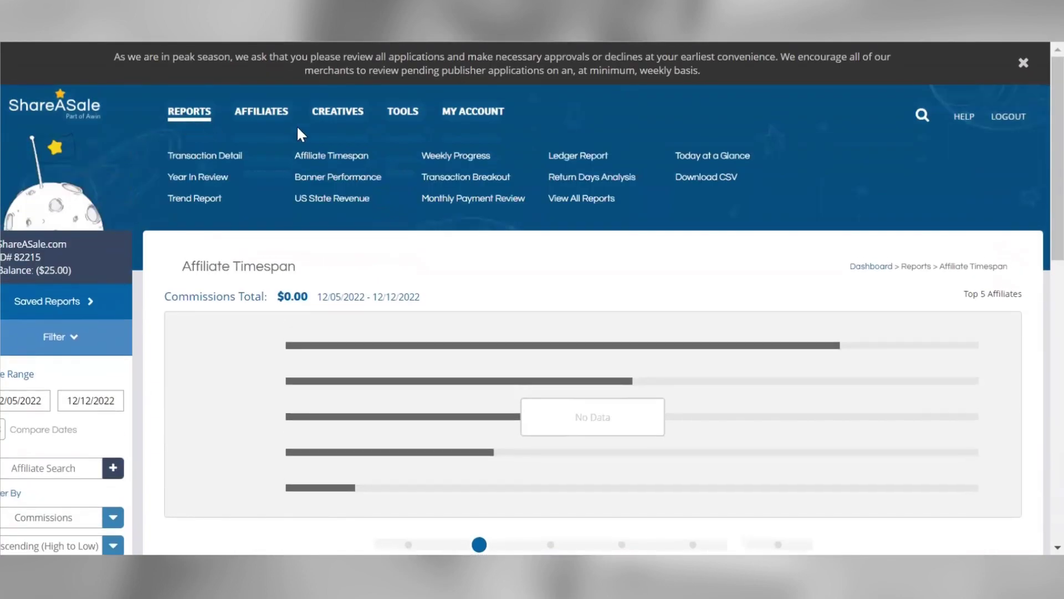
{"action": "left_click", "coordinate": [215, 184]}
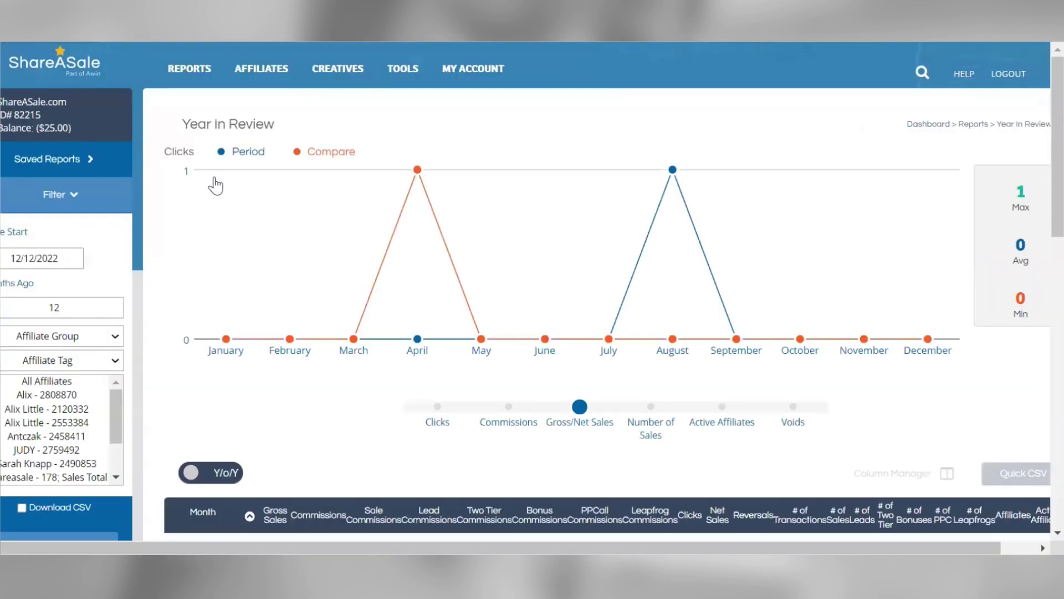
{"action": "scroll", "coordinate": [311, 468], "scroll_direction": "down", "scroll_amount": 1}
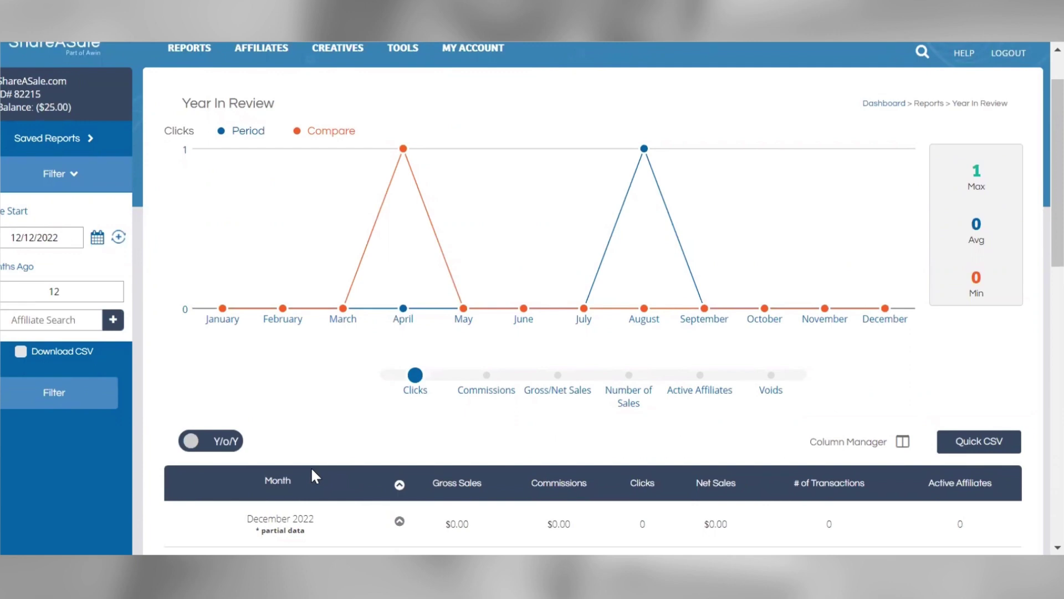
{"action": "left_click", "coordinate": [206, 442]}
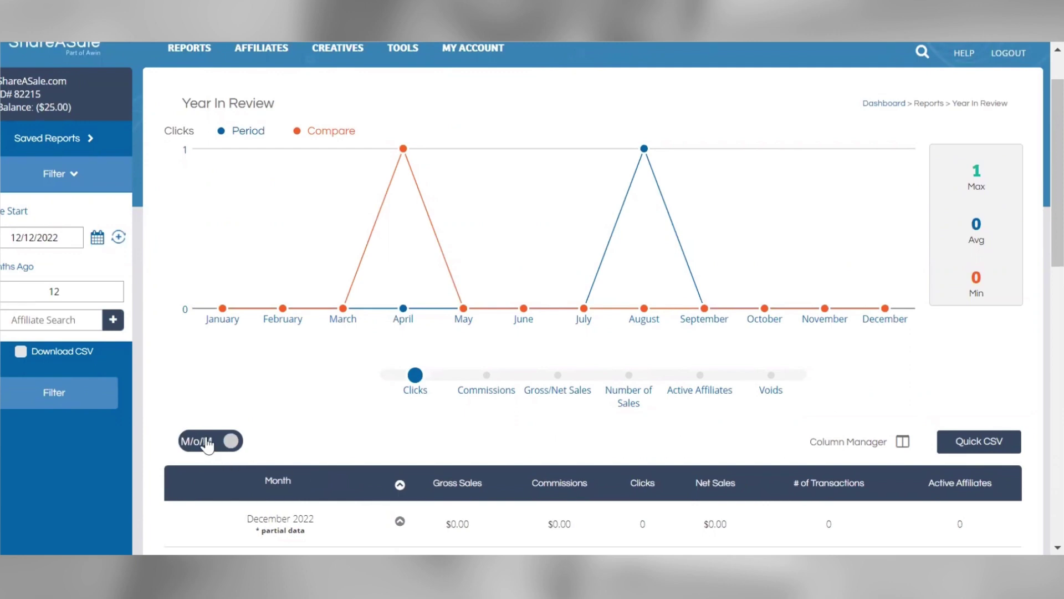
{"action": "left_click", "coordinate": [206, 442]}
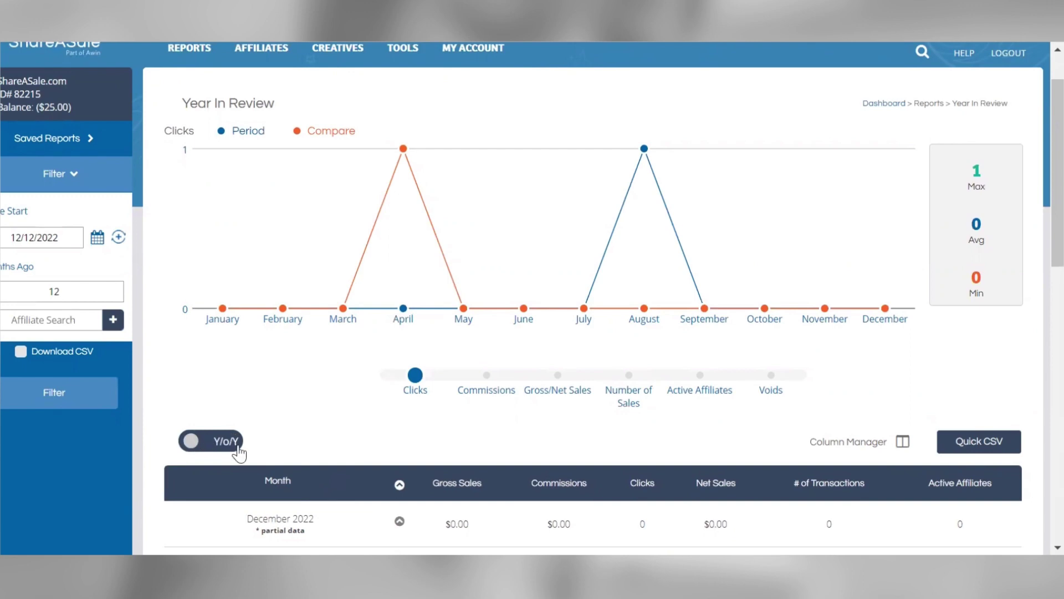
{"action": "mouse_move", "coordinate": [281, 320]}
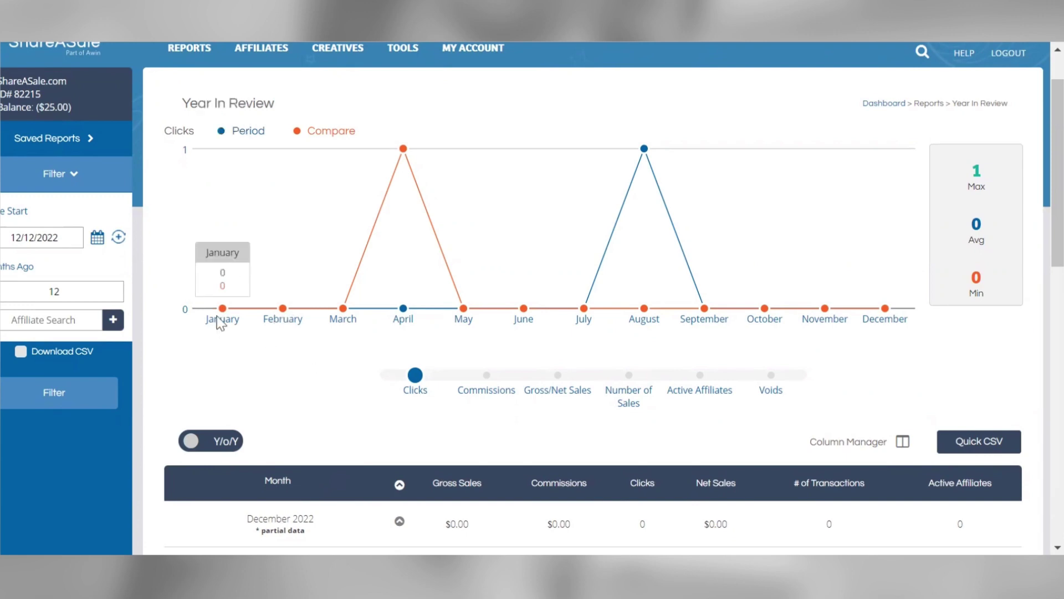
Open the Weekly Progress report and examine its daily clicks chart and the day-by-day table
{"action": "scroll", "coordinate": [225, 310], "scroll_direction": "up", "scroll_amount": 2}
{"action": "mouse_move", "coordinate": [204, 116]}
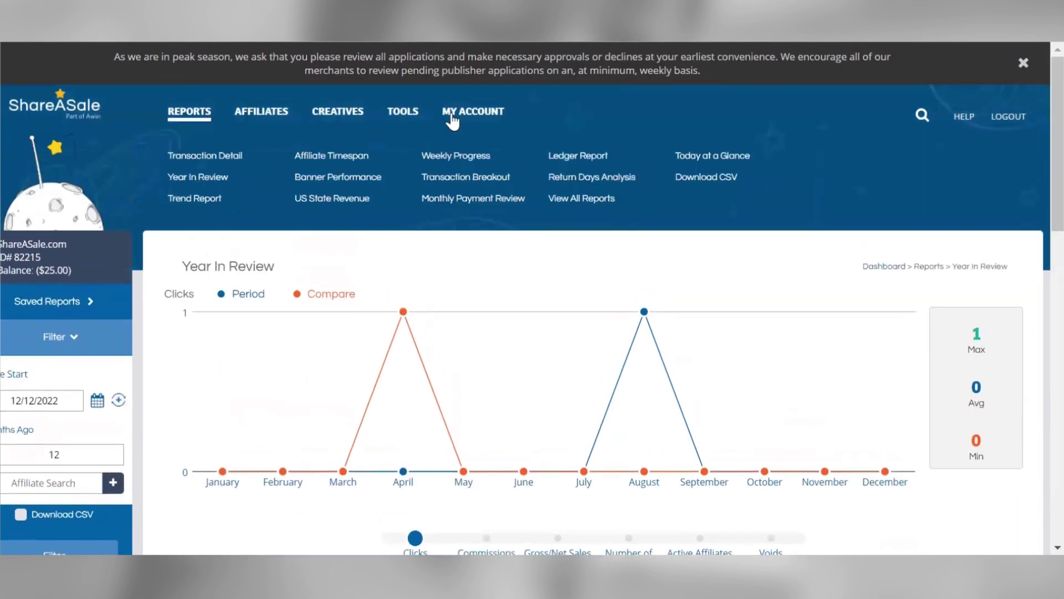
{"action": "left_click", "coordinate": [477, 159]}
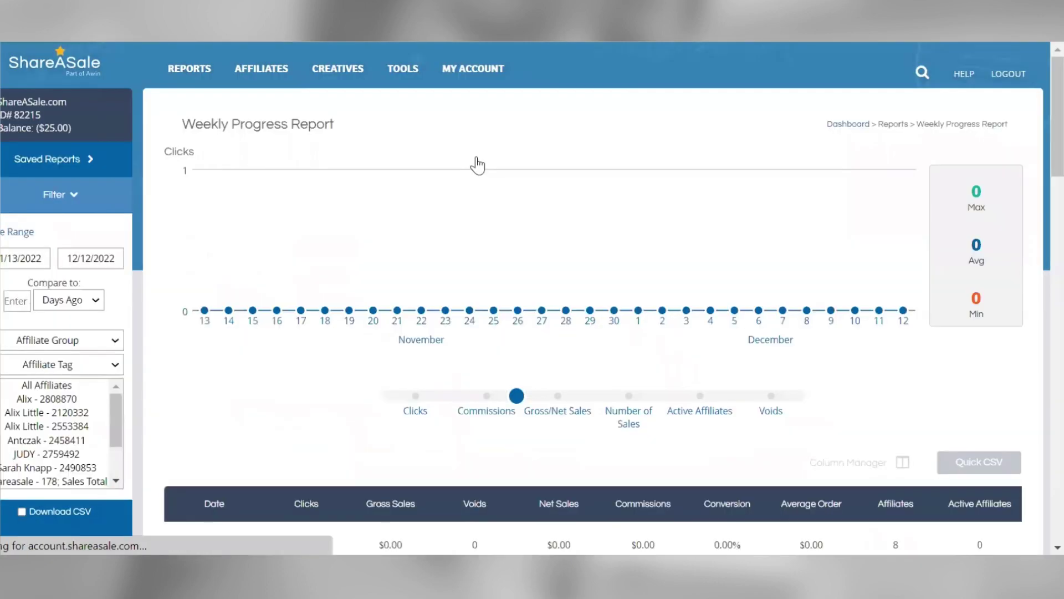
{"action": "scroll", "coordinate": [277, 446], "scroll_direction": "down", "scroll_amount": 1}
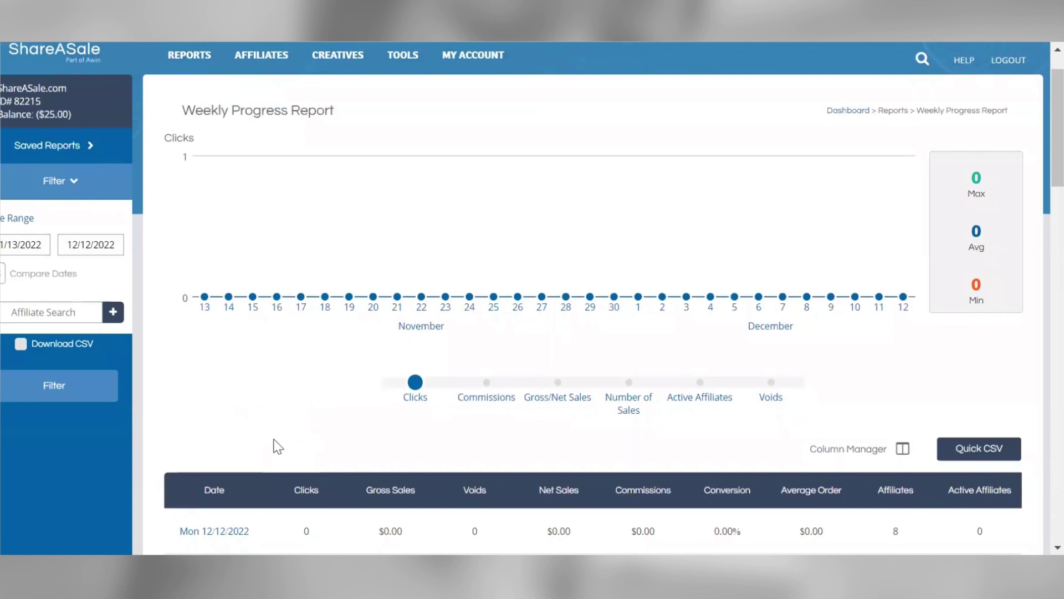
{"action": "scroll", "coordinate": [277, 446], "scroll_direction": "down", "scroll_amount": 2}
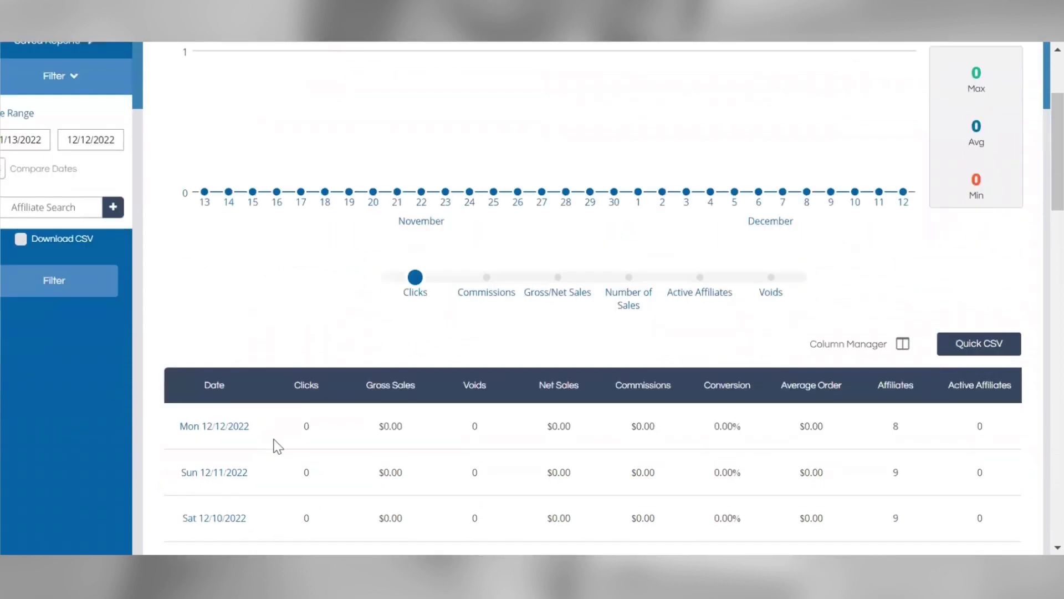
{"action": "scroll", "coordinate": [277, 446], "scroll_direction": "up", "scroll_amount": 2}
{"action": "scroll", "coordinate": [278, 447], "scroll_direction": "up", "scroll_amount": 1}
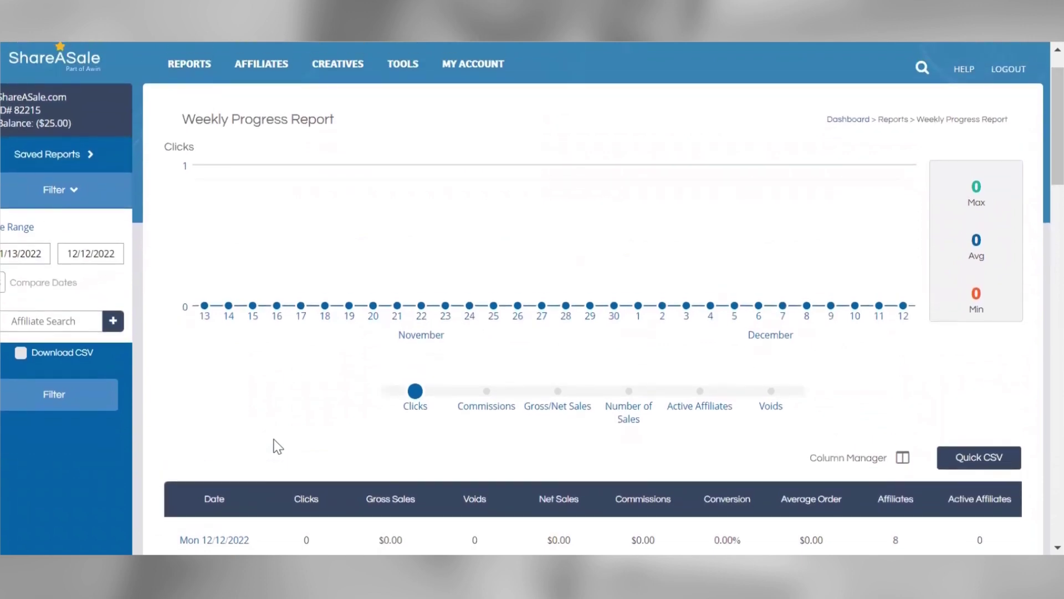
{"action": "scroll", "coordinate": [446, 316], "scroll_direction": "down", "scroll_amount": 3}
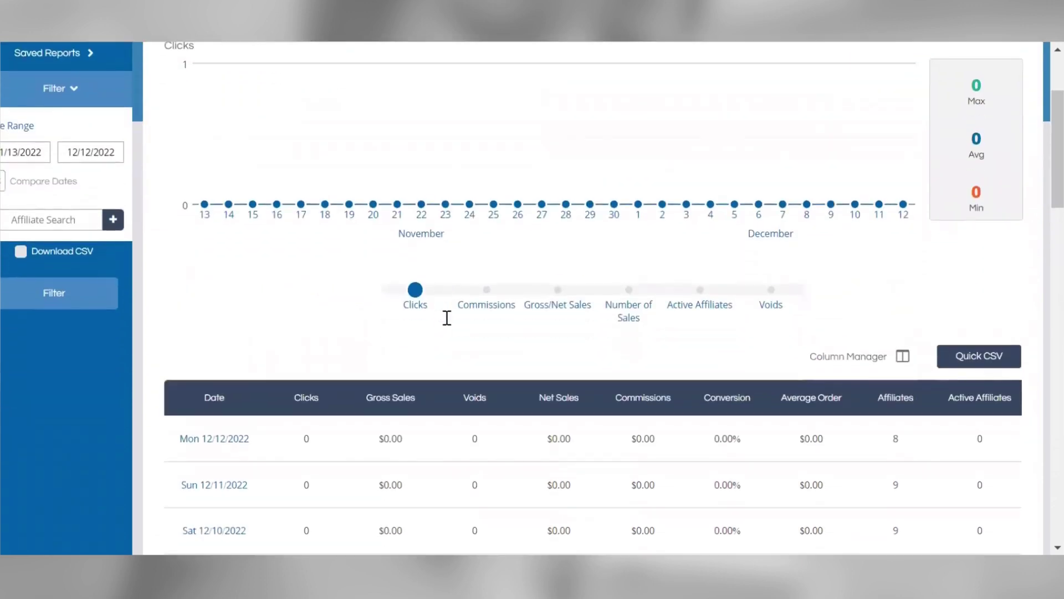
{"action": "scroll", "coordinate": [446, 319], "scroll_direction": "down", "scroll_amount": 2}
Open the inventory of all creatives and show only the banners
{"action": "scroll", "coordinate": [447, 320], "scroll_direction": "up", "scroll_amount": 7}
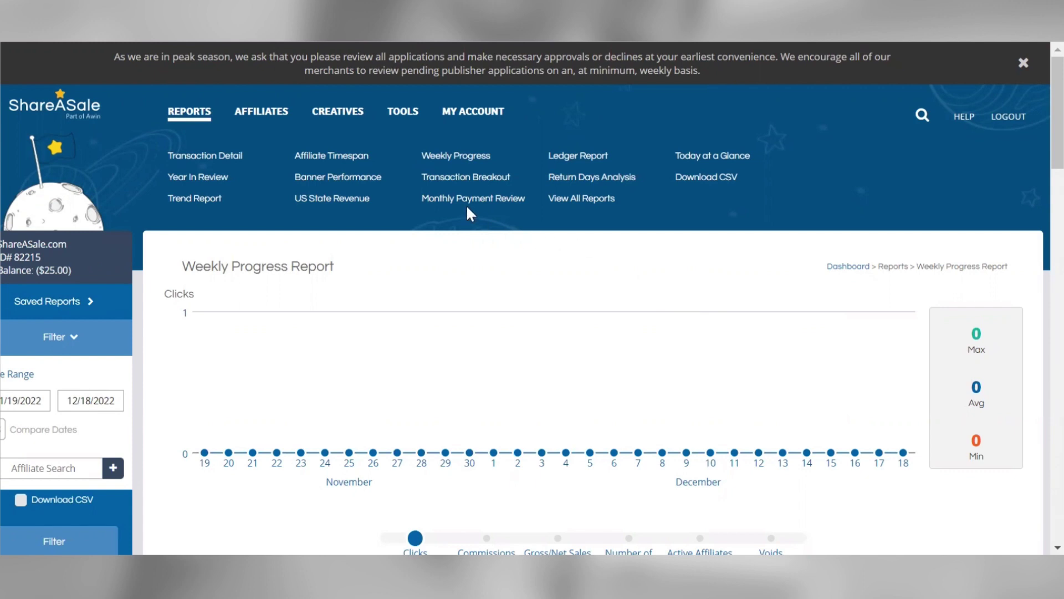
{"action": "left_click", "coordinate": [341, 118]}
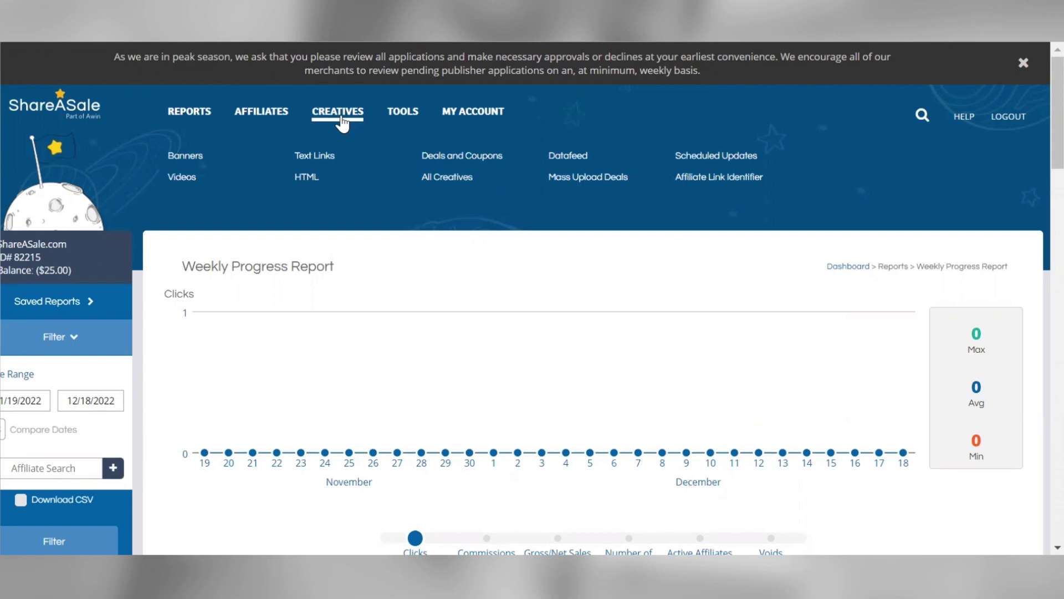
{"action": "left_click", "coordinate": [440, 178]}
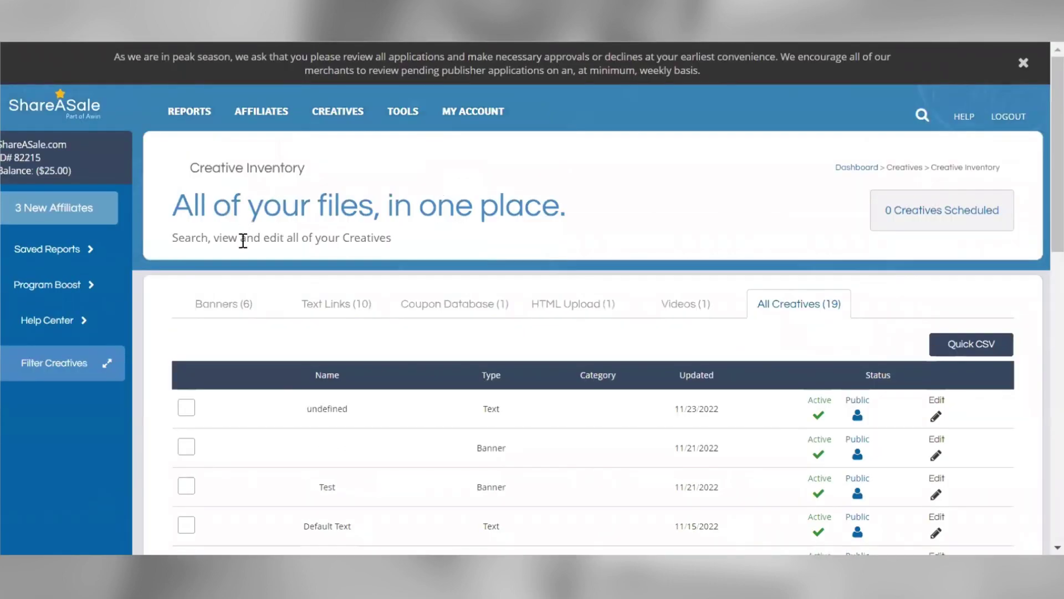
{"action": "left_click", "coordinate": [245, 314]}
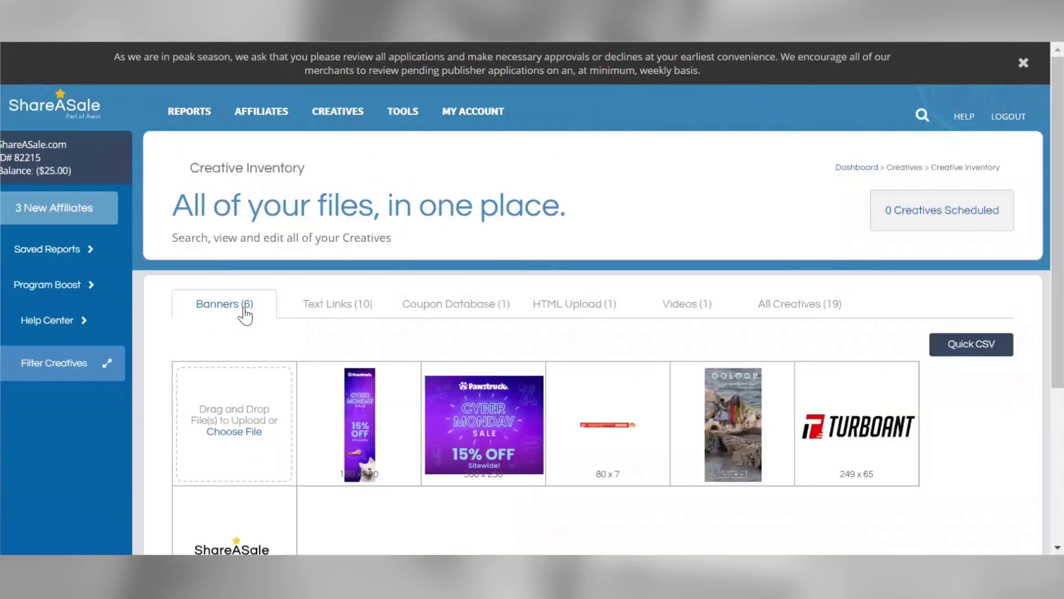
Open the form for adding a banner and its file chooser, then cancel without choosing a file
{"action": "scroll", "coordinate": [337, 360], "scroll_direction": "down", "scroll_amount": 2}
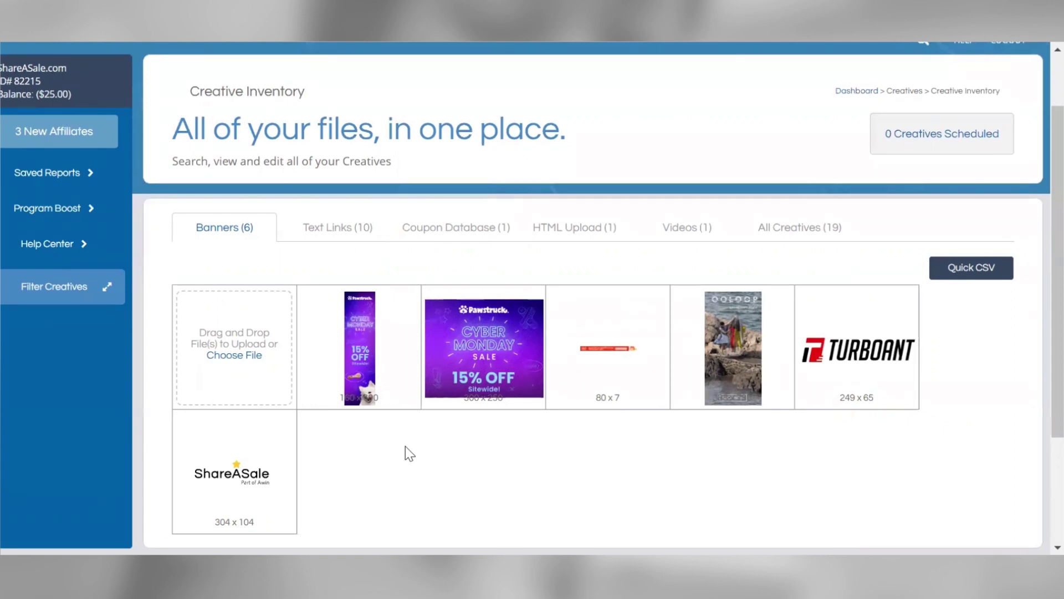
{"action": "scroll", "coordinate": [405, 446], "scroll_direction": "down", "scroll_amount": 1}
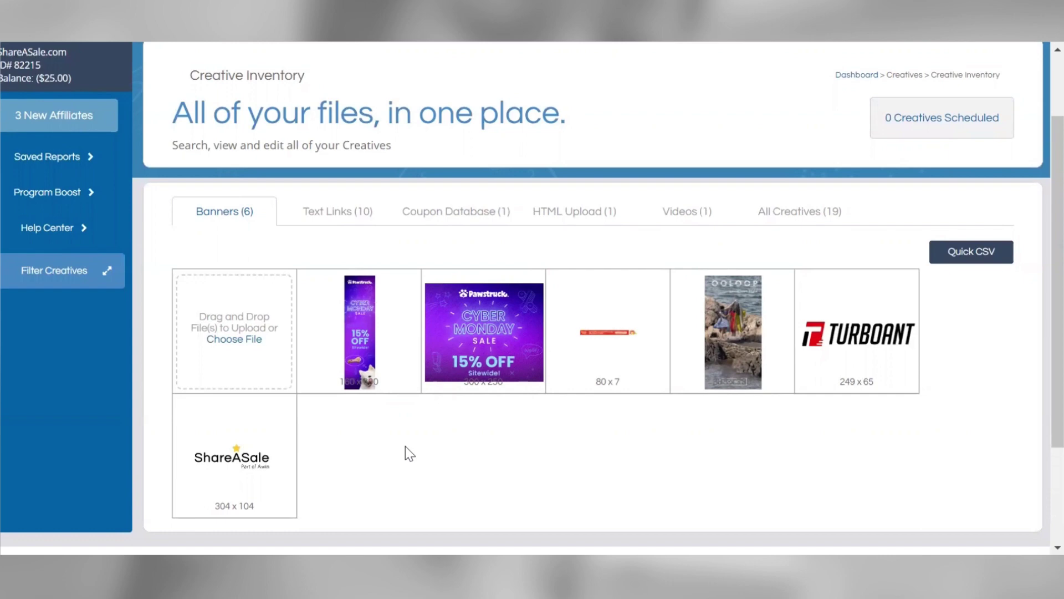
{"action": "left_click", "coordinate": [234, 340]}
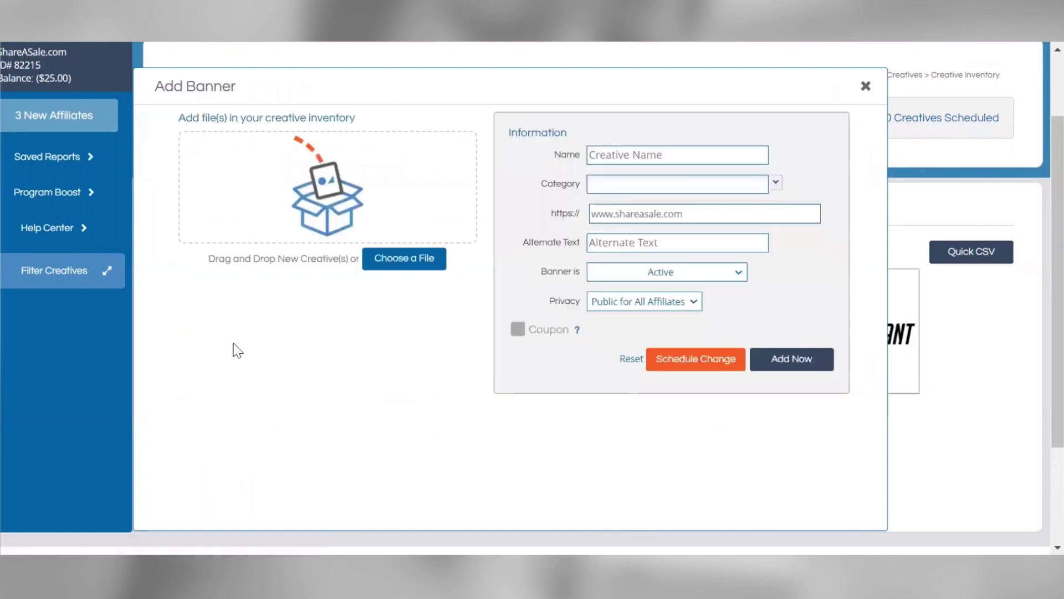
{"action": "left_click", "coordinate": [429, 265]}
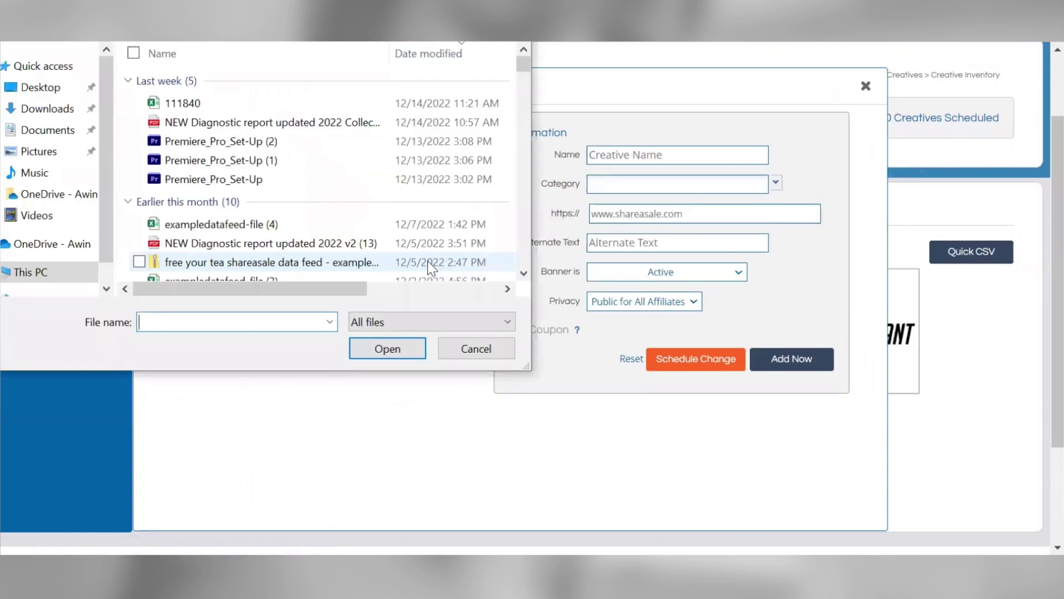
{"action": "left_click", "coordinate": [468, 349]}
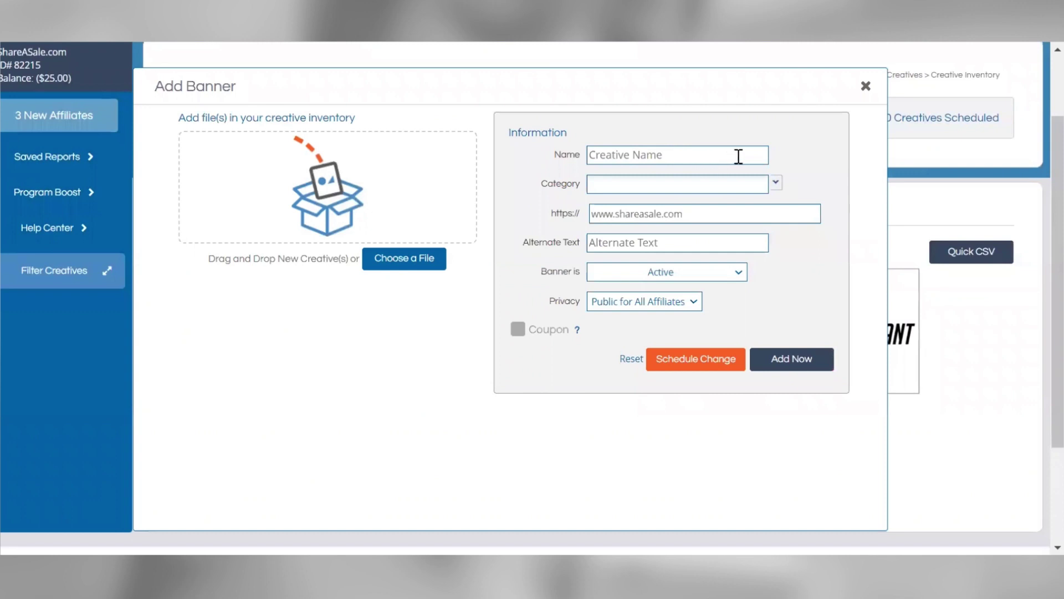
Review the category choices and the Active and Defunct status options for the new banner without changing them
{"action": "left_click", "coordinate": [776, 183]}
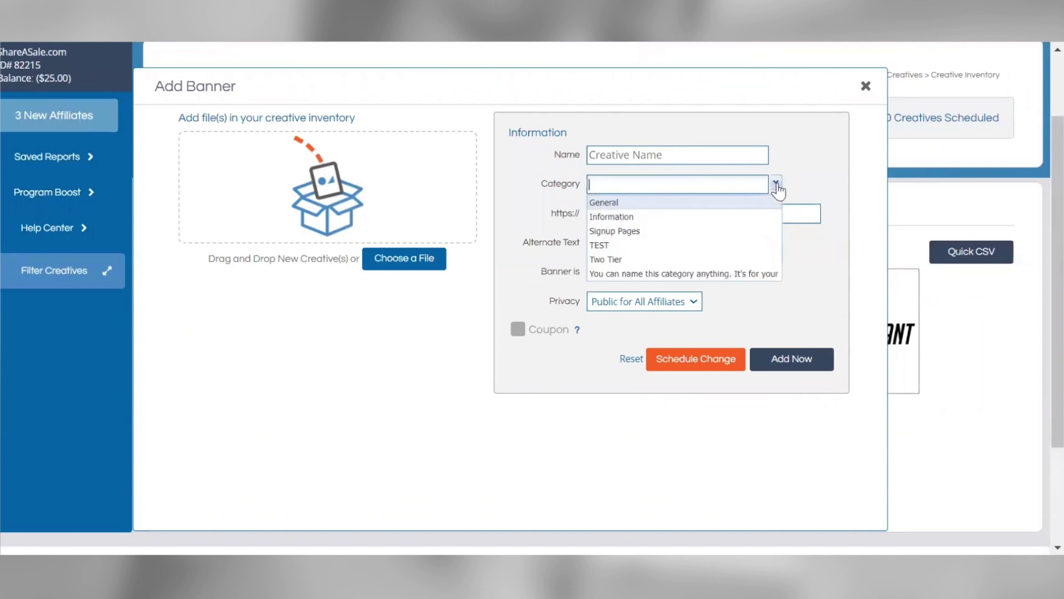
{"action": "left_click", "coordinate": [776, 184]}
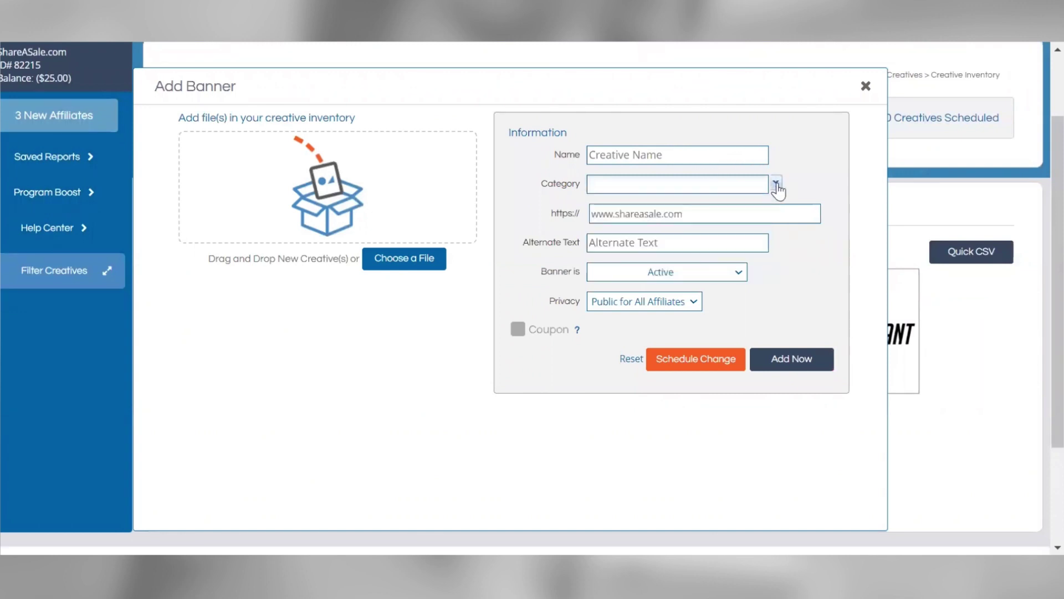
{"action": "left_click", "coordinate": [784, 210]}
{"action": "left_click", "coordinate": [729, 276]}
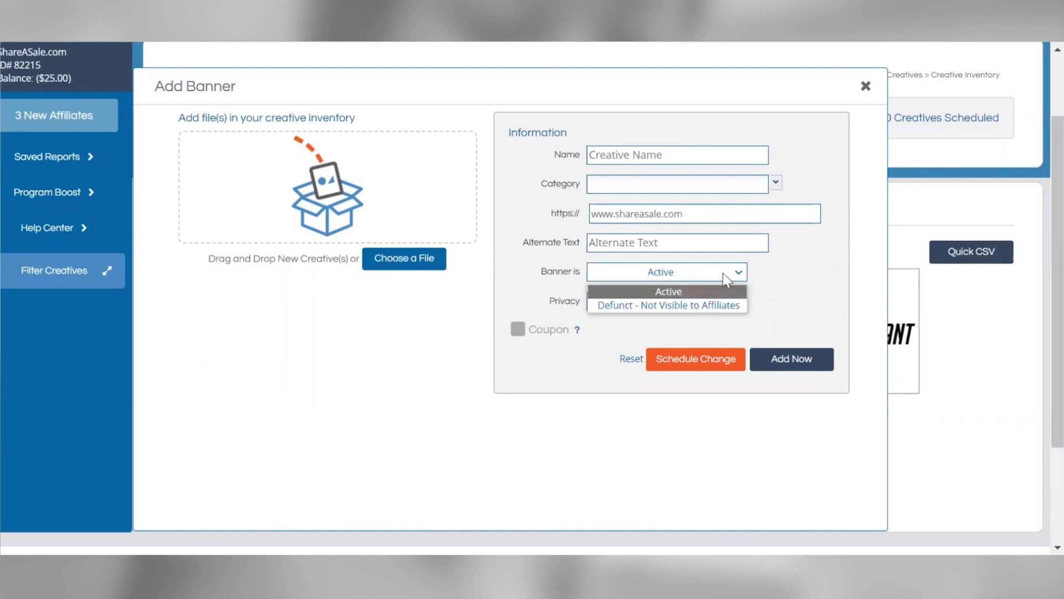
{"action": "left_click", "coordinate": [776, 295]}
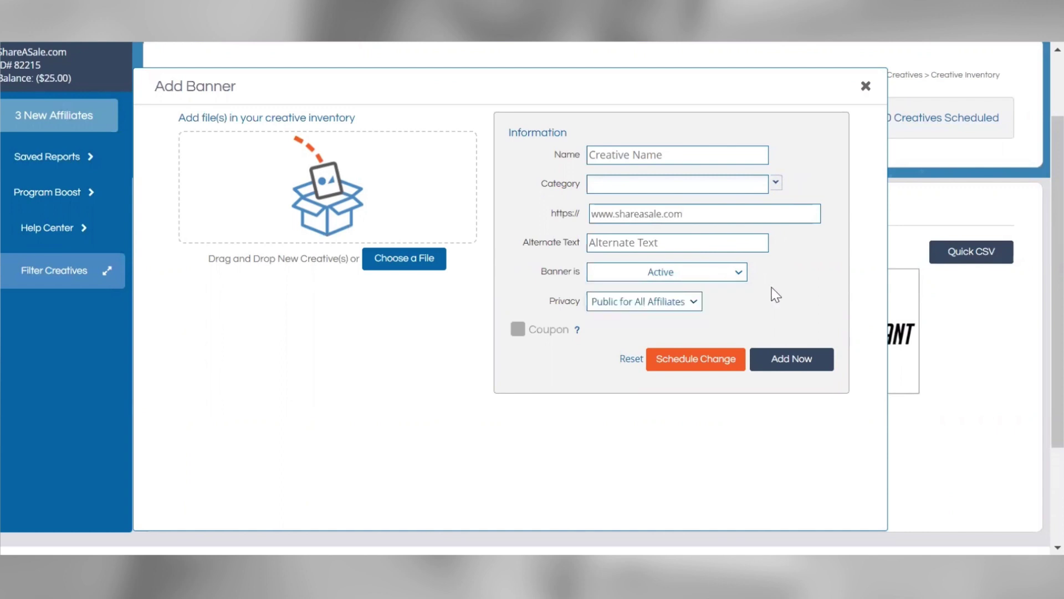
Set the new banner's privacy to Private and review the list of affiliates that can be allowed
{"action": "left_click", "coordinate": [695, 303]}
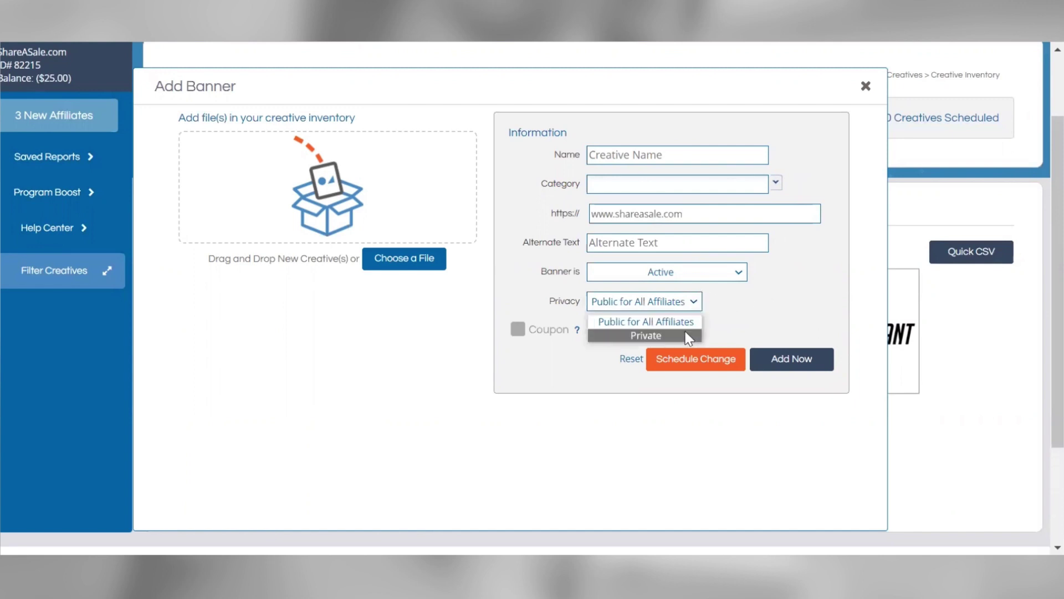
{"action": "left_click", "coordinate": [646, 335]}
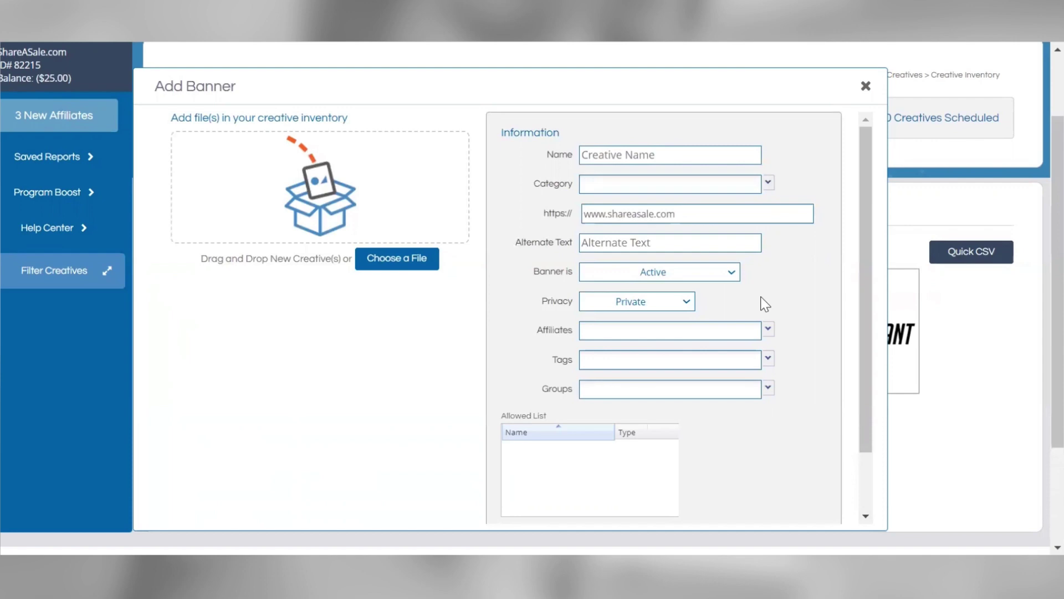
{"action": "left_click", "coordinate": [770, 331]}
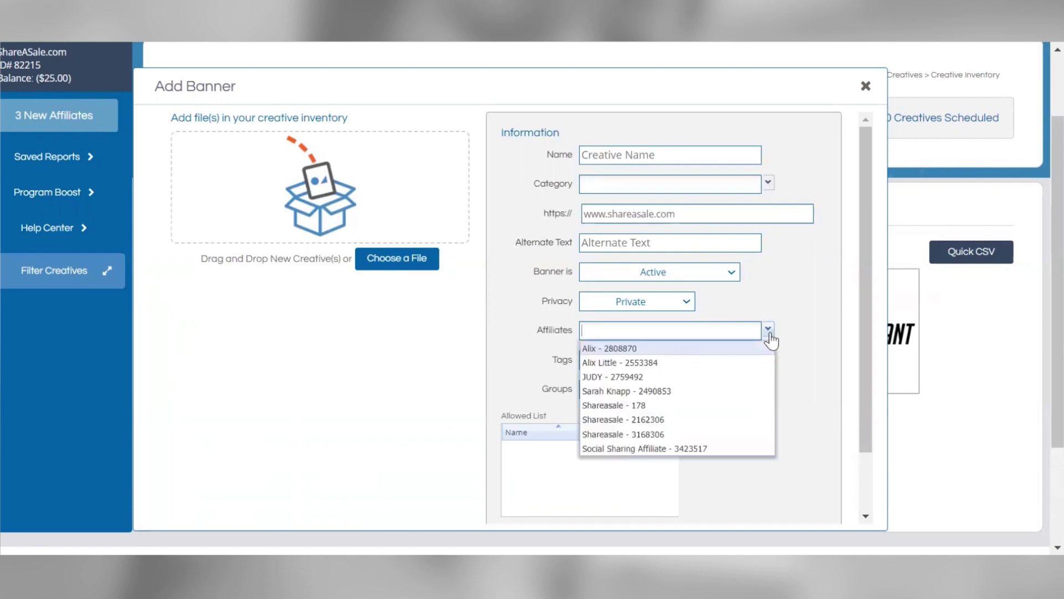
{"action": "scroll", "coordinate": [701, 419], "scroll_direction": "down", "scroll_amount": 3}
{"action": "scroll", "coordinate": [700, 420], "scroll_direction": "up", "scroll_amount": 2}
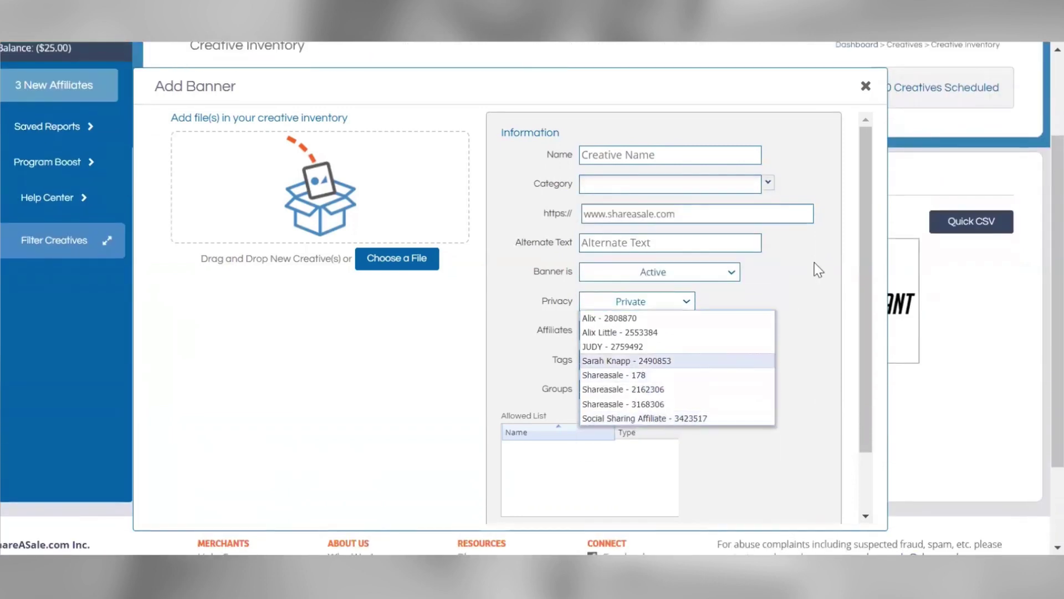
{"action": "left_click", "coordinate": [819, 272]}
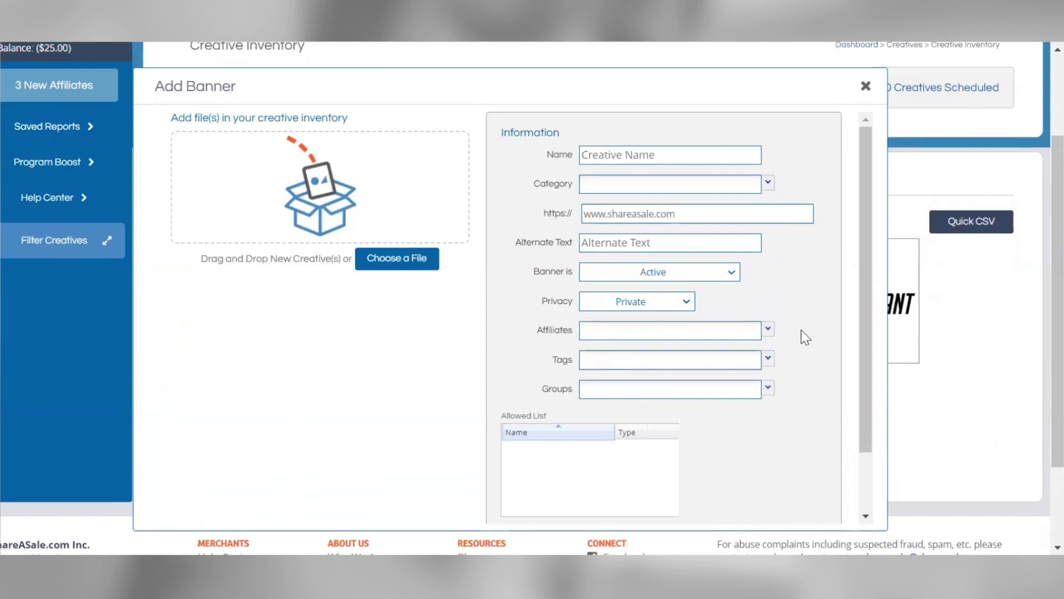
Review the remaining private banner options down to scheduling, and close the form without adding a banner
{"action": "scroll", "coordinate": [772, 389], "scroll_direction": "down", "scroll_amount": 2}
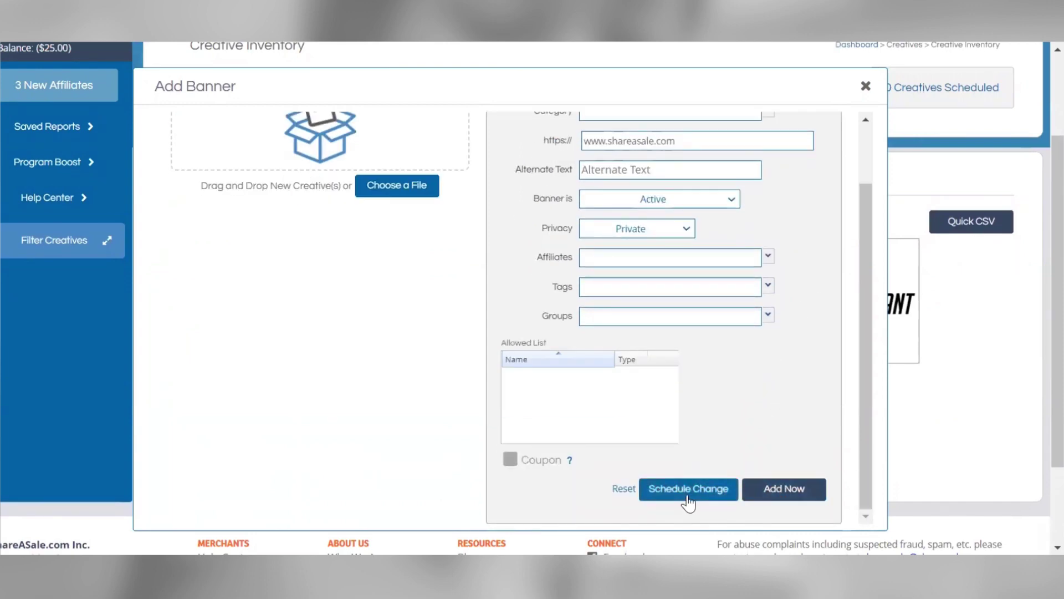
{"action": "scroll", "coordinate": [743, 396], "scroll_direction": "up", "scroll_amount": 2}
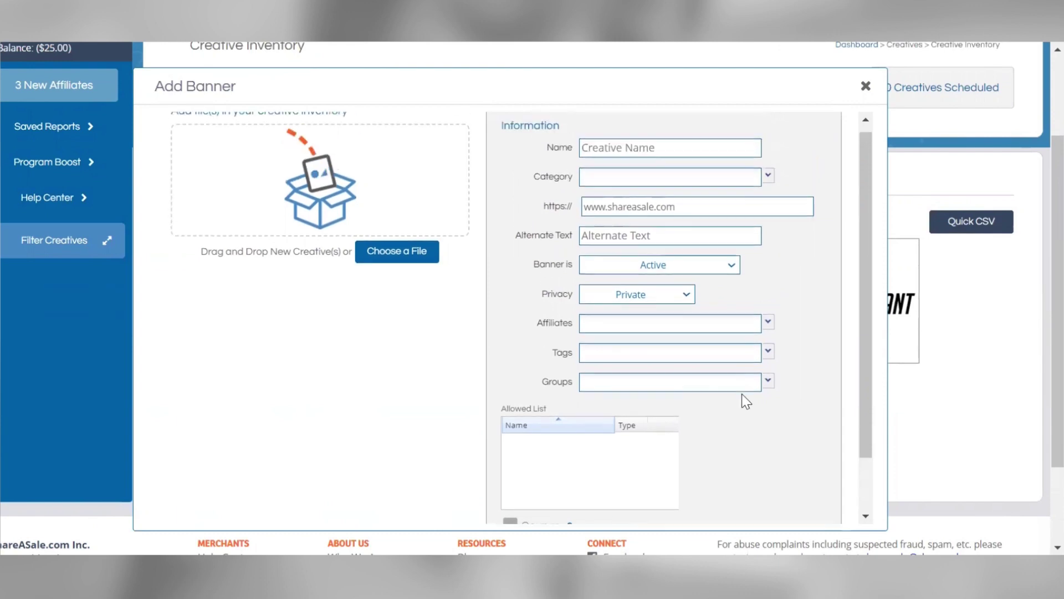
{"action": "left_click", "coordinate": [866, 86]}
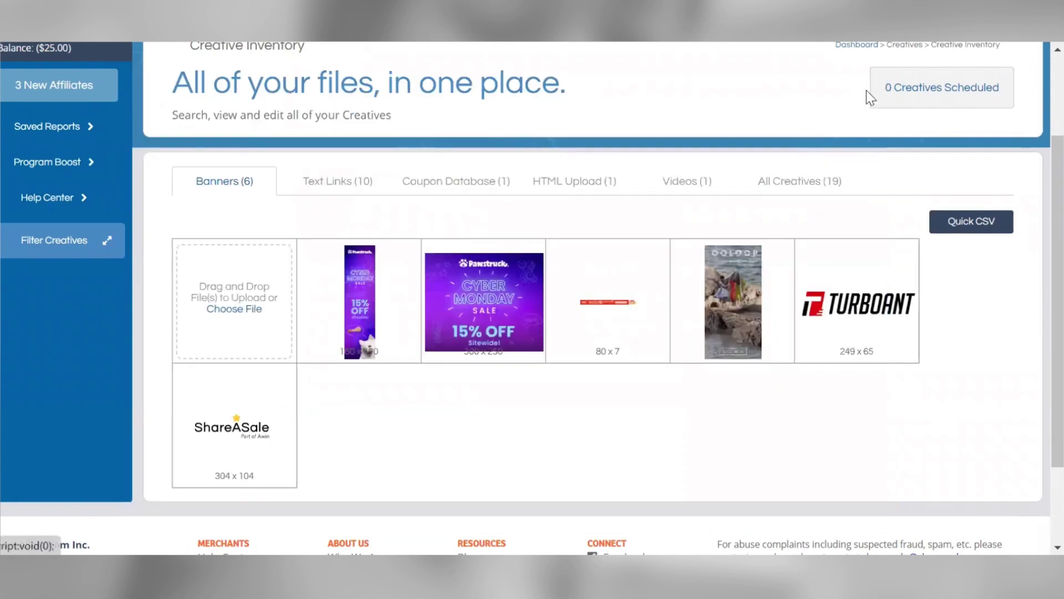
Show the text links in the creative inventory and examine their names, categories, example texts and availability
{"action": "left_click", "coordinate": [375, 190]}
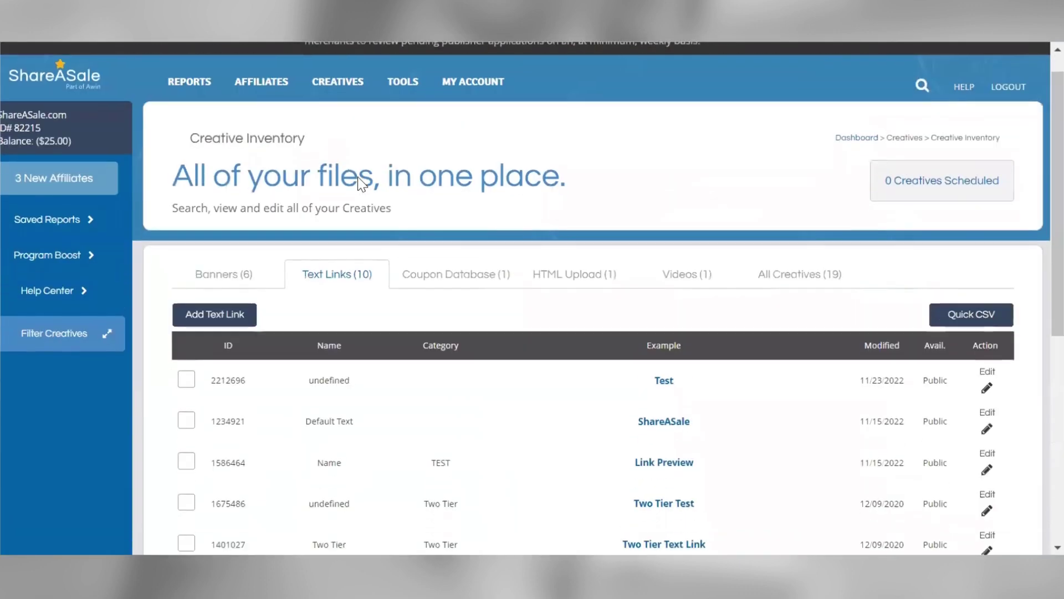
{"action": "scroll", "coordinate": [361, 183], "scroll_direction": "down", "scroll_amount": 1}
{"action": "scroll", "coordinate": [359, 178], "scroll_direction": "down", "scroll_amount": 5}
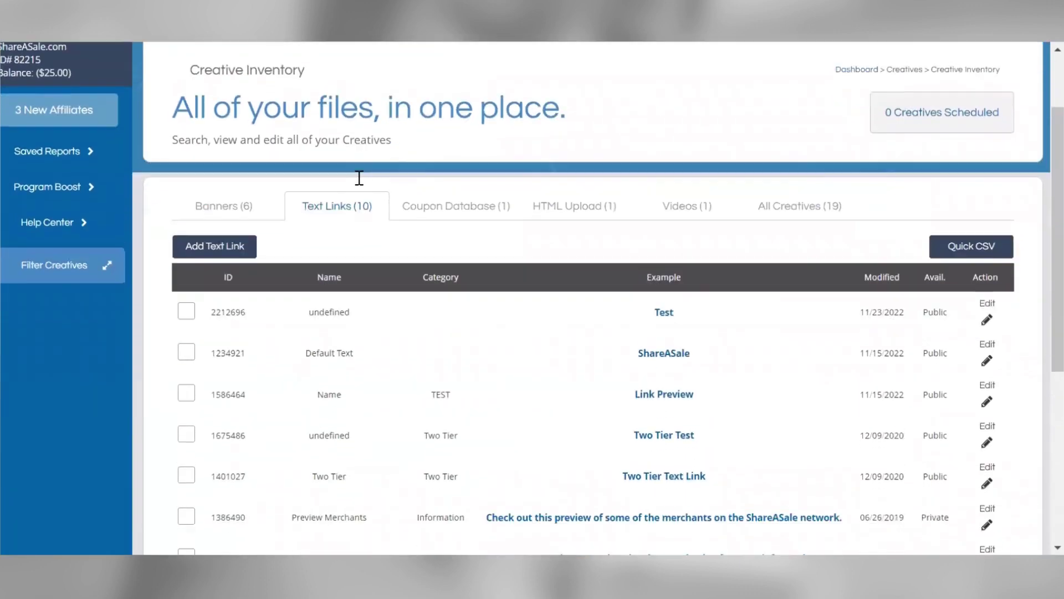
{"action": "scroll", "coordinate": [361, 183], "scroll_direction": "down", "scroll_amount": 4}
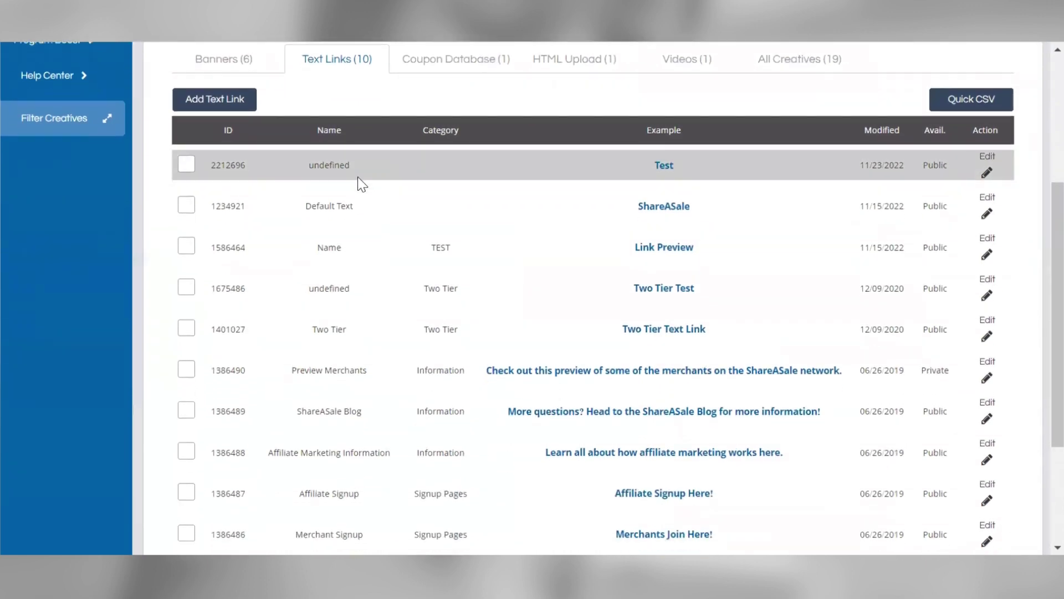
{"action": "scroll", "coordinate": [361, 183], "scroll_direction": "up", "scroll_amount": 1}
{"action": "scroll", "coordinate": [362, 184], "scroll_direction": "up", "scroll_amount": 1}
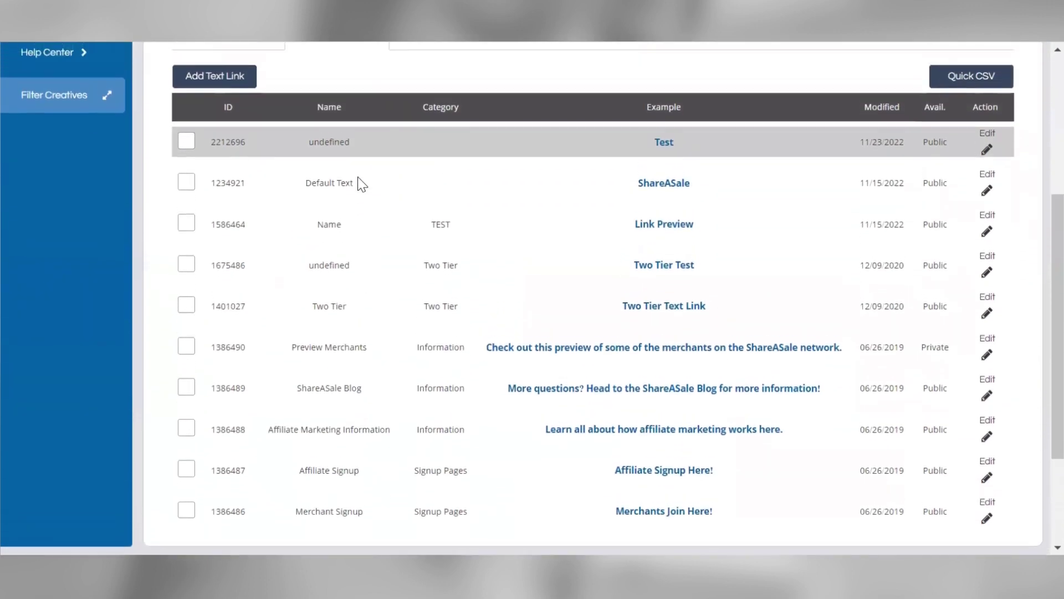
{"action": "scroll", "coordinate": [361, 184], "scroll_direction": "up", "scroll_amount": 1}
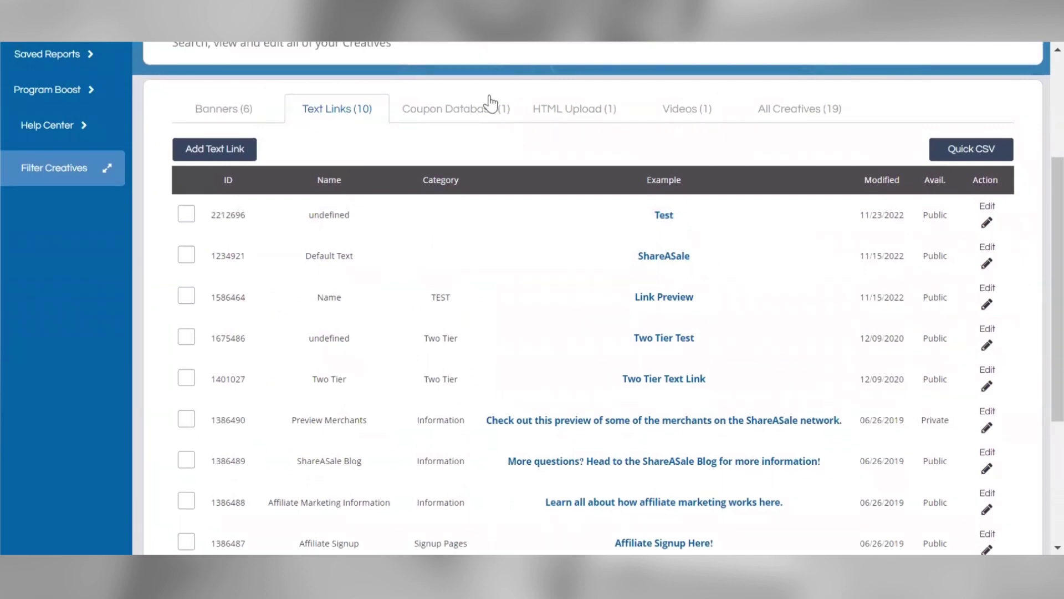
{"action": "scroll", "coordinate": [491, 103], "scroll_direction": "up", "scroll_amount": 1}
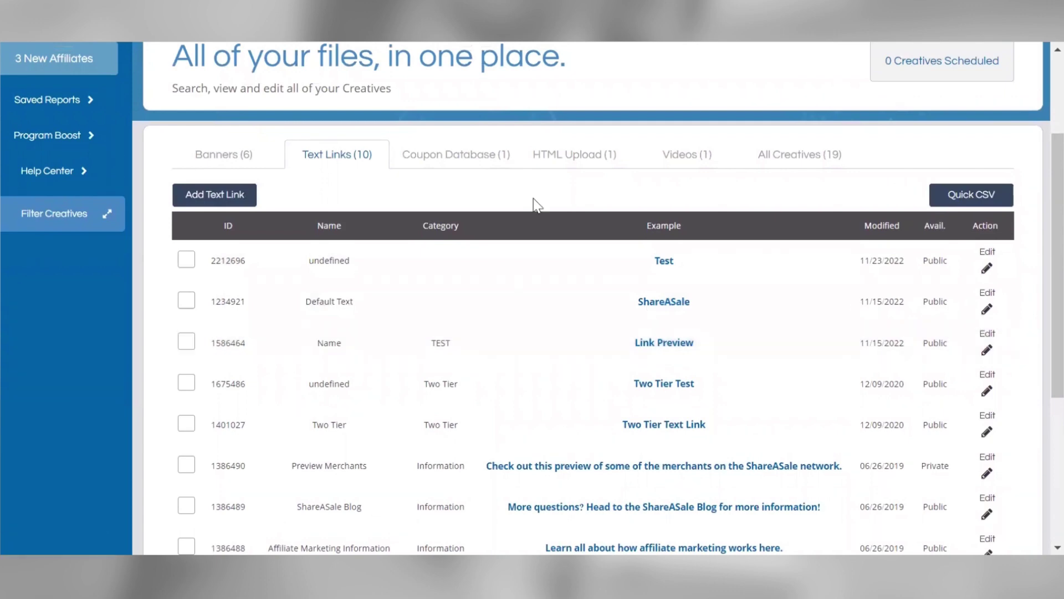
{"action": "scroll", "coordinate": [536, 205], "scroll_direction": "up", "scroll_amount": 1}
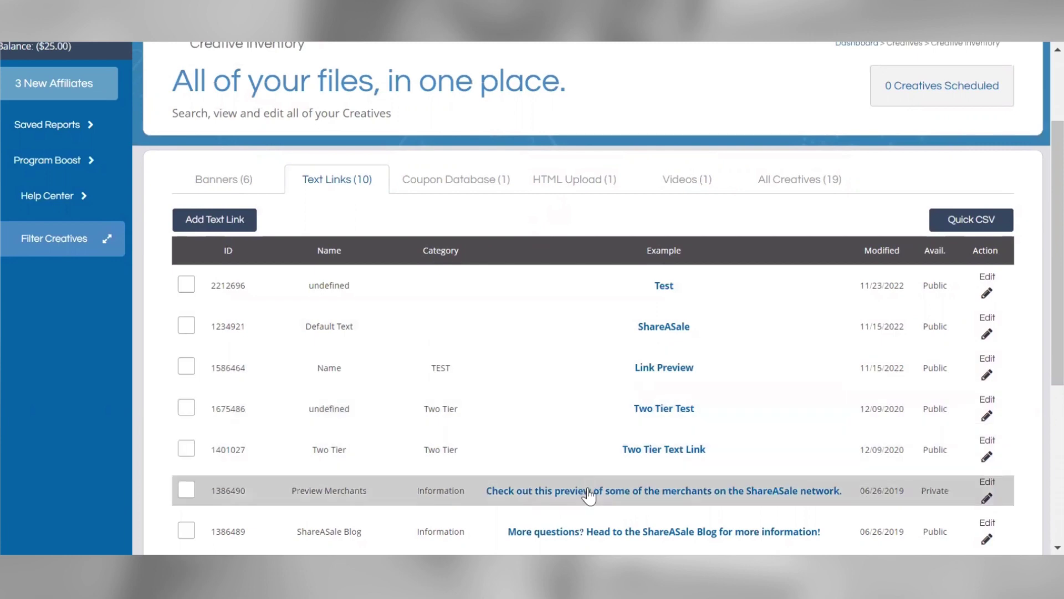
{"action": "scroll", "coordinate": [587, 493], "scroll_direction": "down", "scroll_amount": 2}
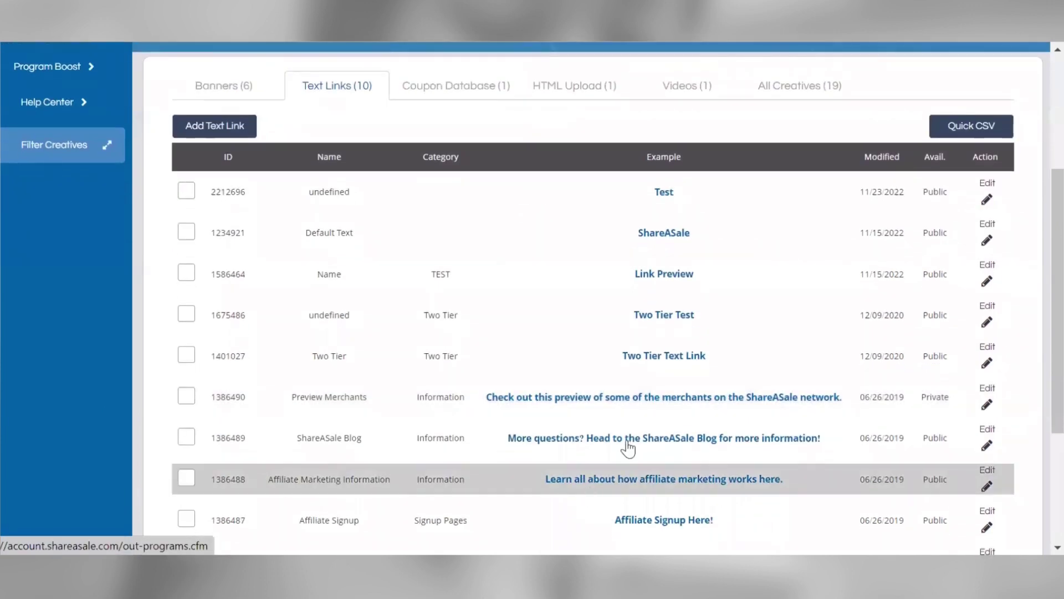
Open the form for adding a text link, review its fields, and close it without adding anything
{"action": "scroll", "coordinate": [628, 448], "scroll_direction": "up", "scroll_amount": 1}
{"action": "left_click", "coordinate": [242, 183]}
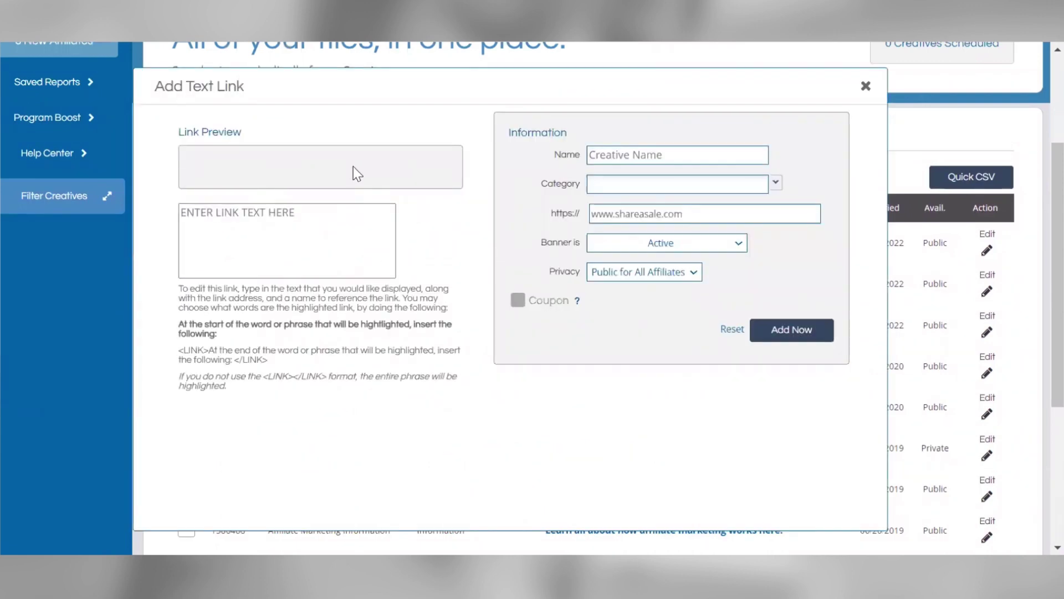
{"action": "left_click", "coordinate": [865, 86]}
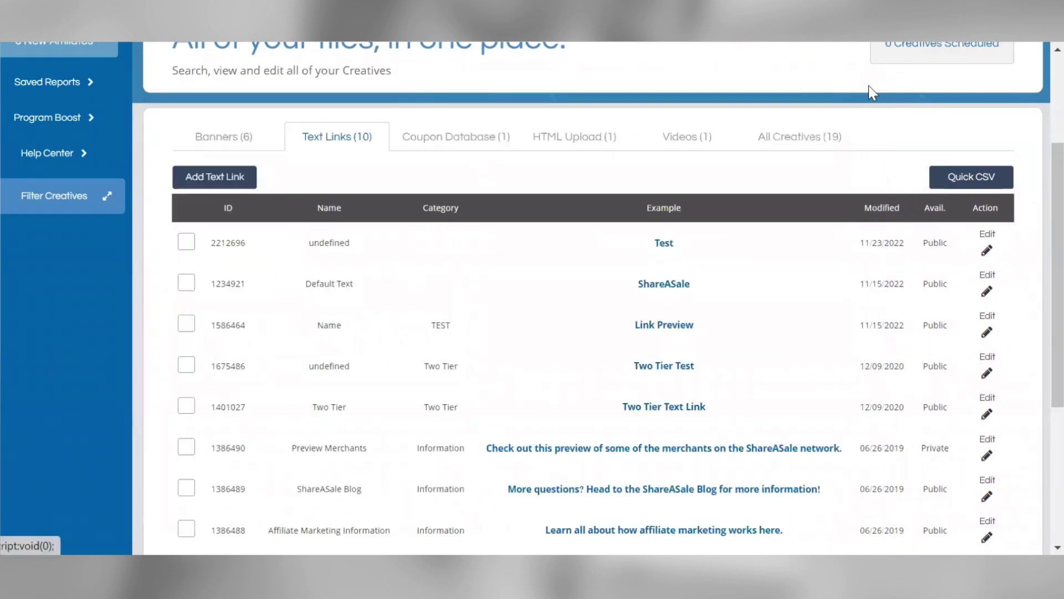
Show the coupon database, review all fields for adding a coupon in the Coupon/Deal Editor, and close it without saving
{"action": "left_click", "coordinate": [474, 145]}
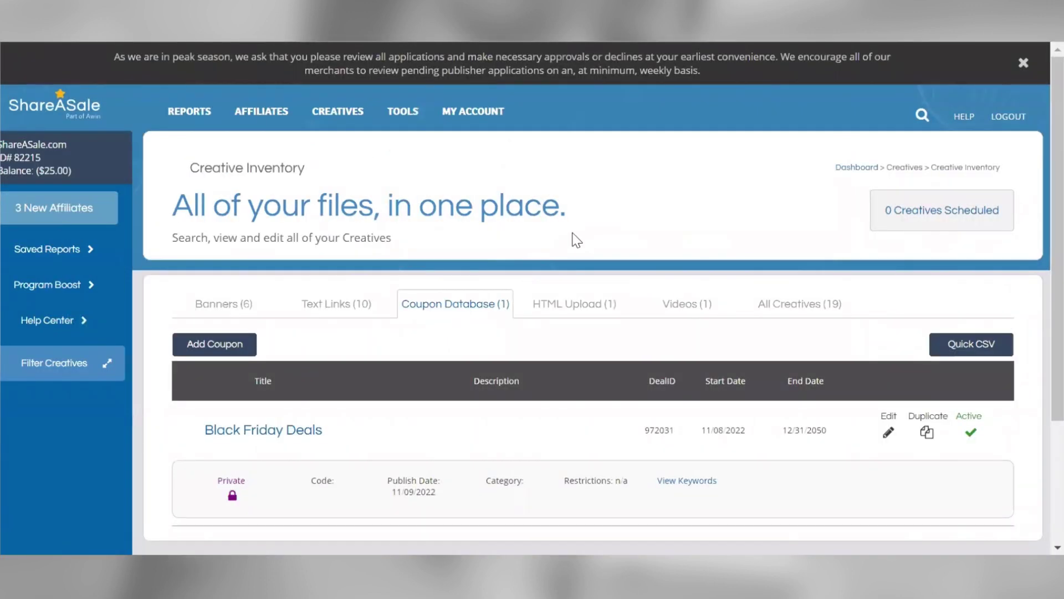
{"action": "scroll", "coordinate": [573, 238], "scroll_direction": "down", "scroll_amount": 1}
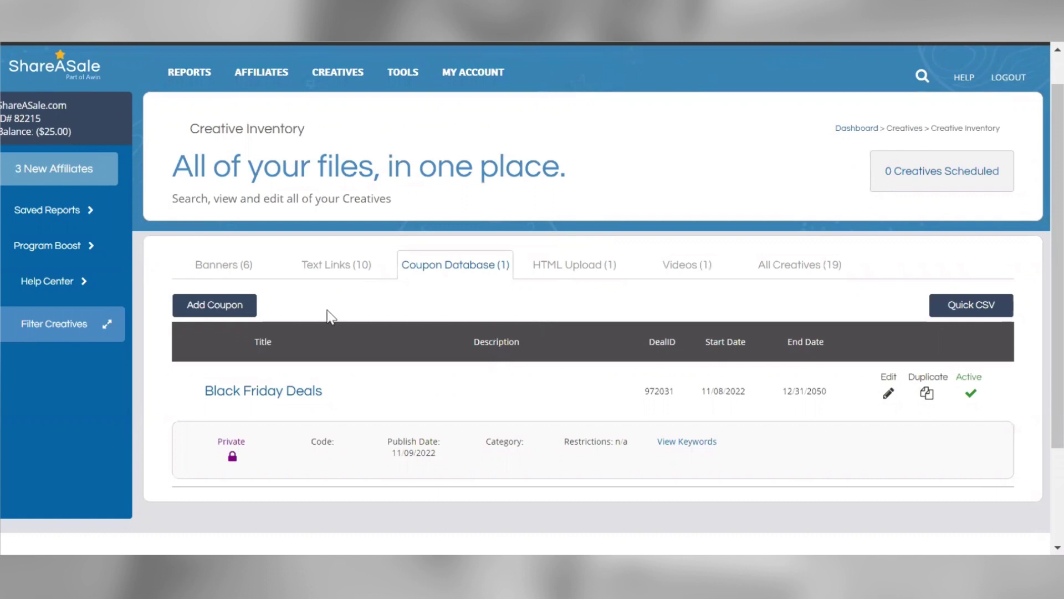
{"action": "left_click", "coordinate": [227, 309]}
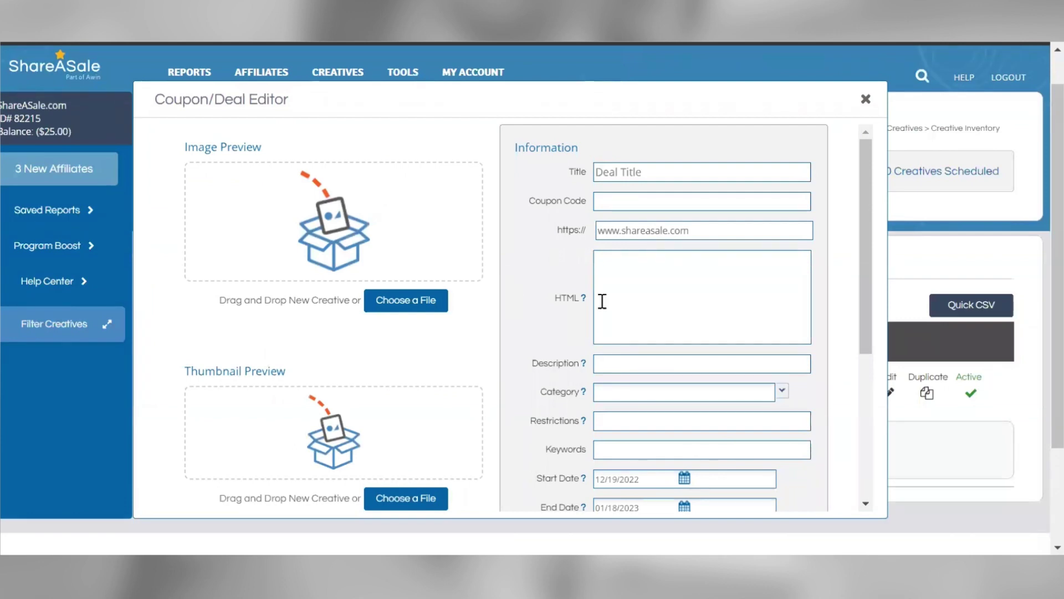
{"action": "scroll", "coordinate": [537, 309], "scroll_direction": "down", "scroll_amount": 1}
{"action": "scroll", "coordinate": [538, 309], "scroll_direction": "down", "scroll_amount": 3}
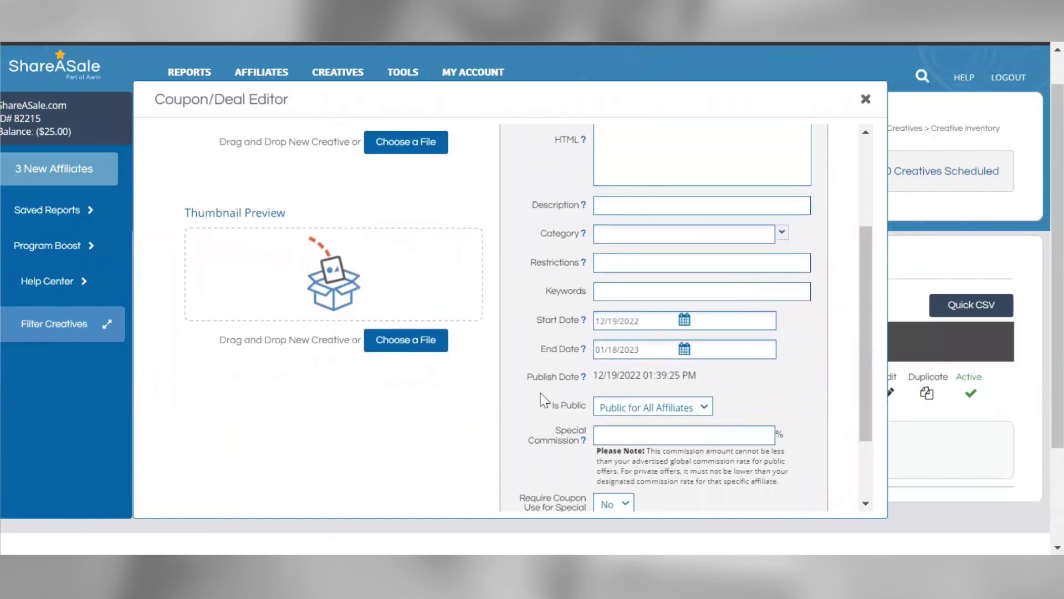
{"action": "scroll", "coordinate": [543, 400], "scroll_direction": "down", "scroll_amount": 2}
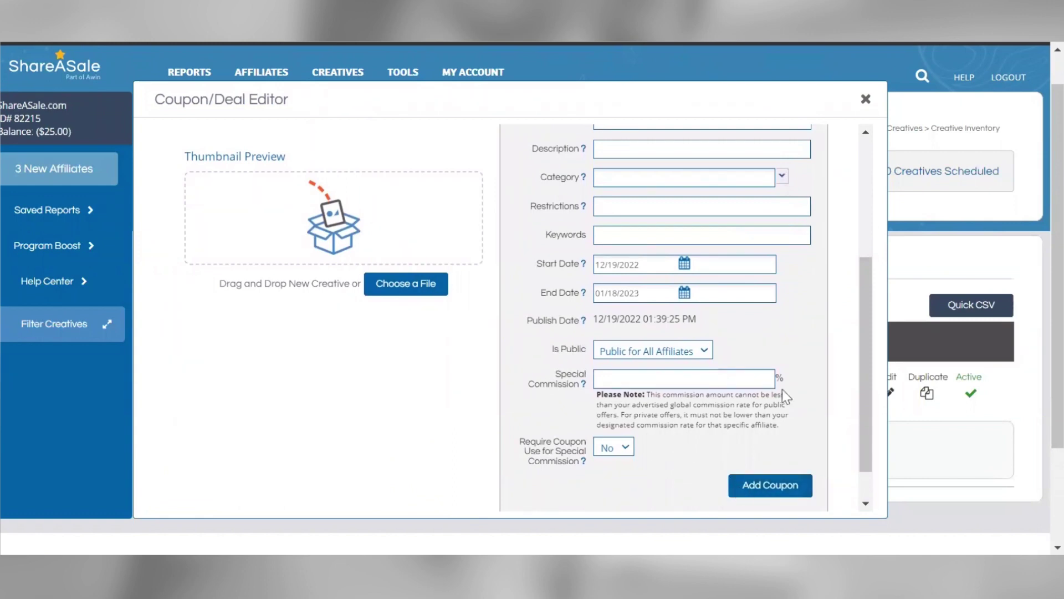
{"action": "left_click", "coordinate": [865, 100]}
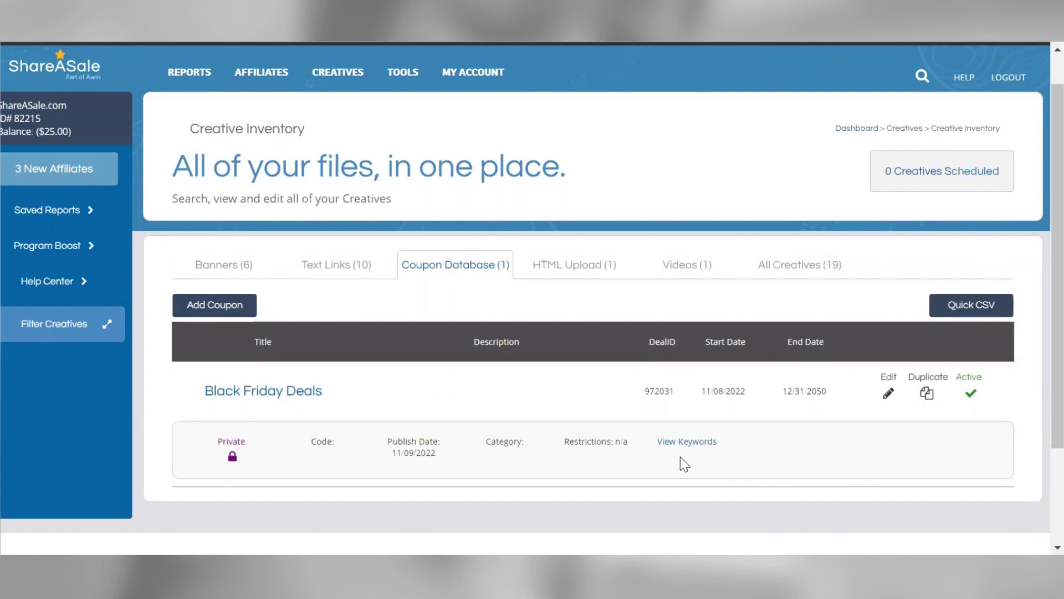
Show the uploaded HTML creatives in the creative inventory and view the existing one
{"action": "left_click", "coordinate": [570, 279]}
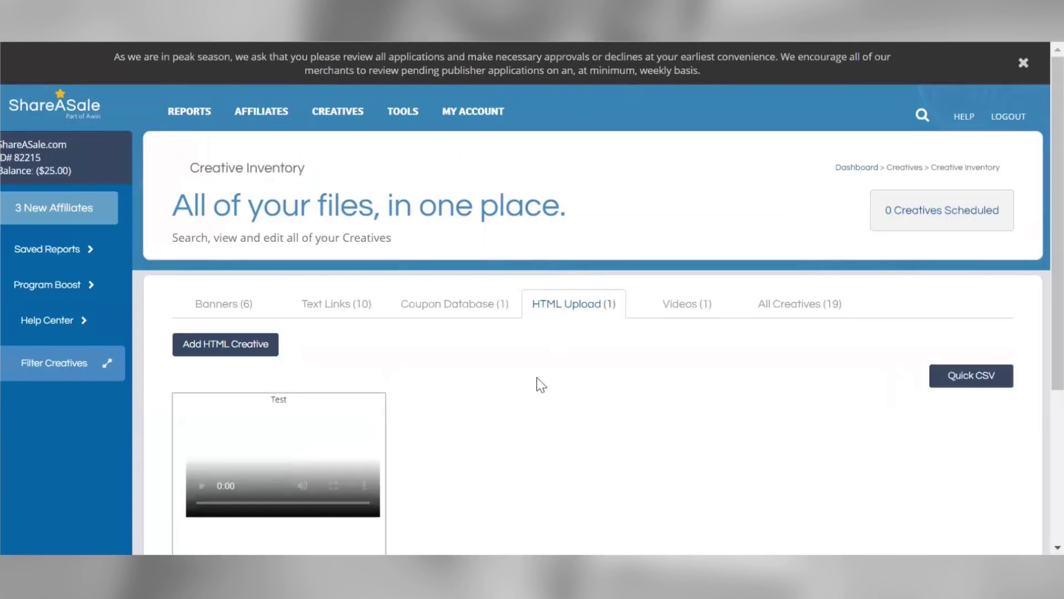
{"action": "scroll", "coordinate": [537, 377], "scroll_direction": "down", "scroll_amount": 2}
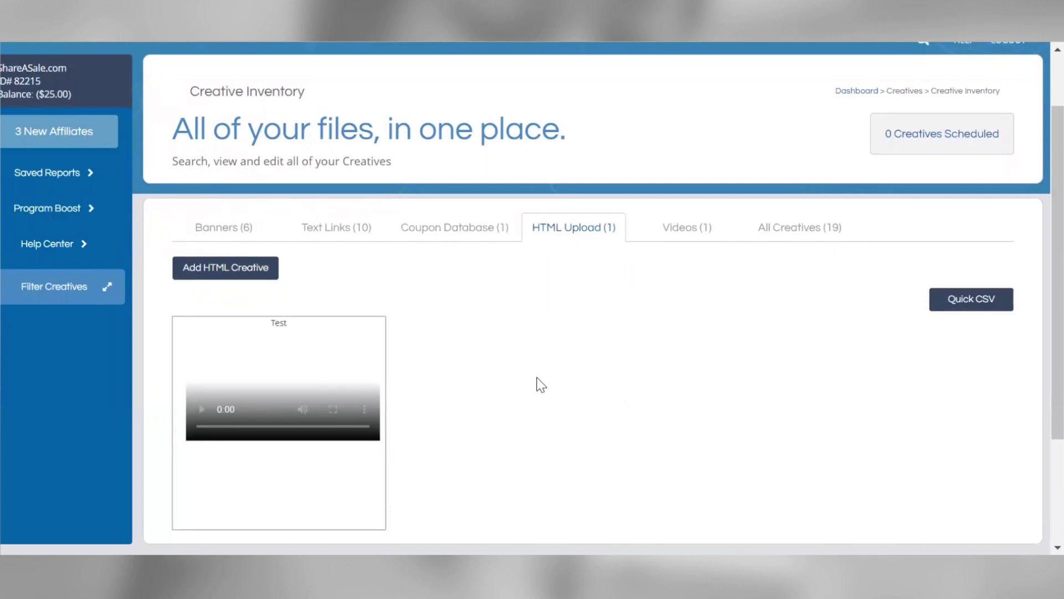
Show the videos in the creative inventory, review the MP4 file options for adding a video, and close the form without saving
{"action": "scroll", "coordinate": [537, 377], "scroll_direction": "down", "scroll_amount": 1}
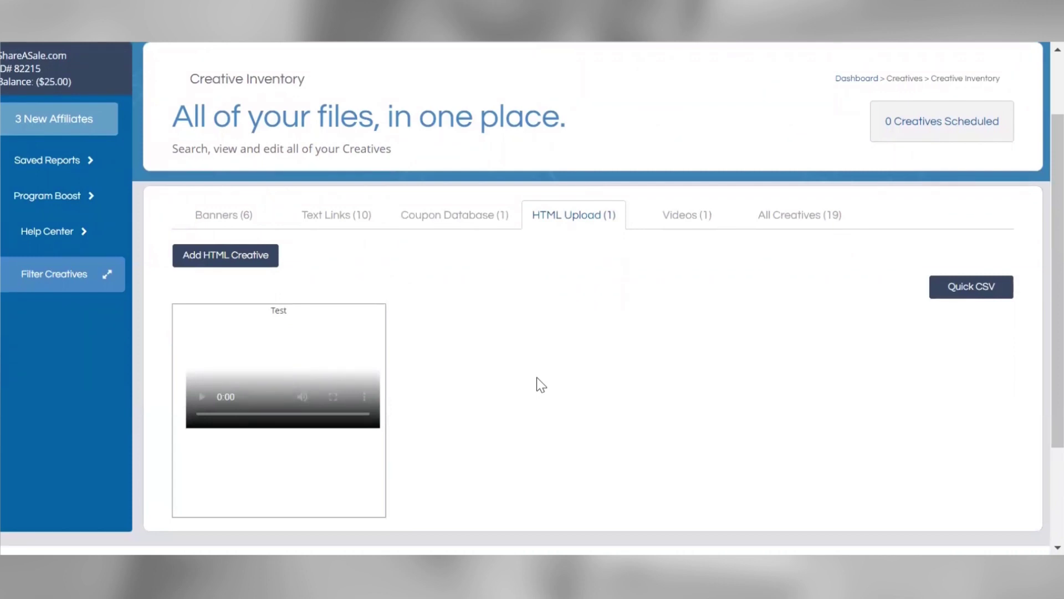
{"action": "left_click", "coordinate": [678, 221]}
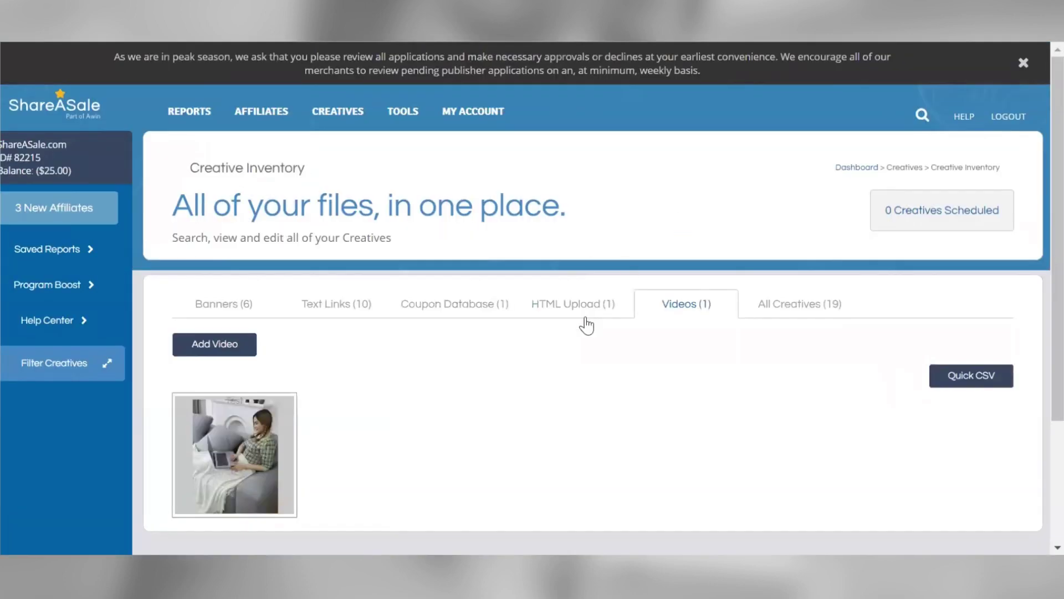
{"action": "scroll", "coordinate": [586, 325], "scroll_direction": "down", "scroll_amount": 1}
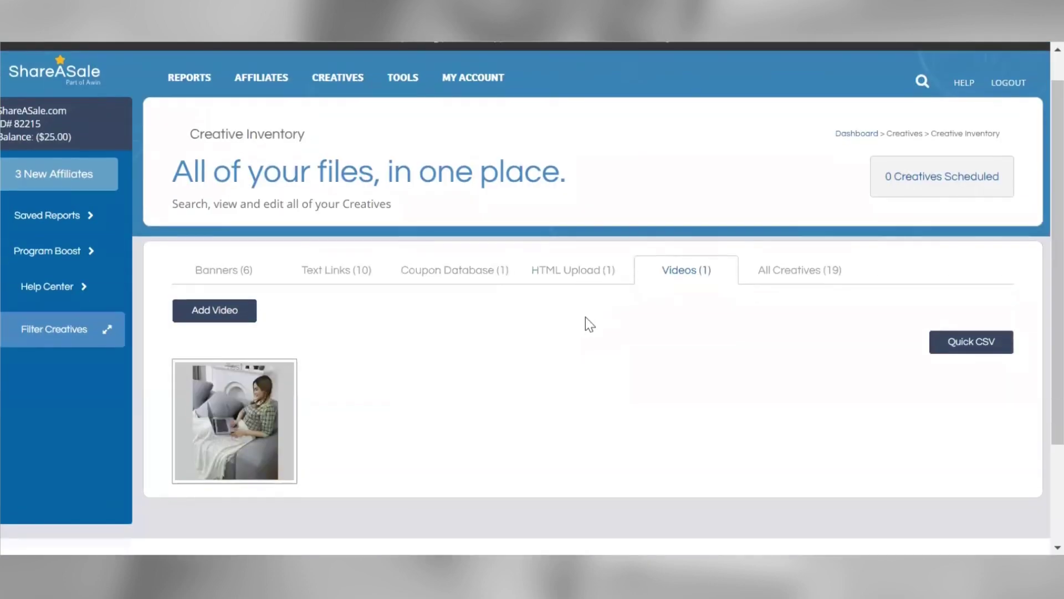
{"action": "left_click", "coordinate": [236, 316]}
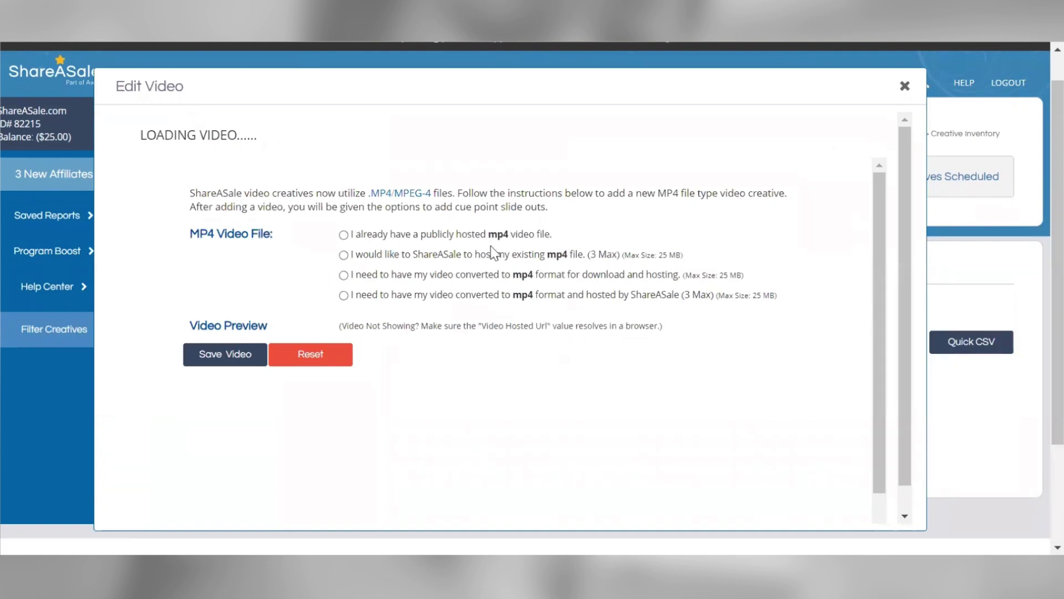
{"action": "left_click", "coordinate": [905, 87]}
{"action": "scroll", "coordinate": [766, 346], "scroll_direction": "down", "scroll_amount": 2}
{"action": "scroll", "coordinate": [766, 347], "scroll_direction": "up", "scroll_amount": 2}
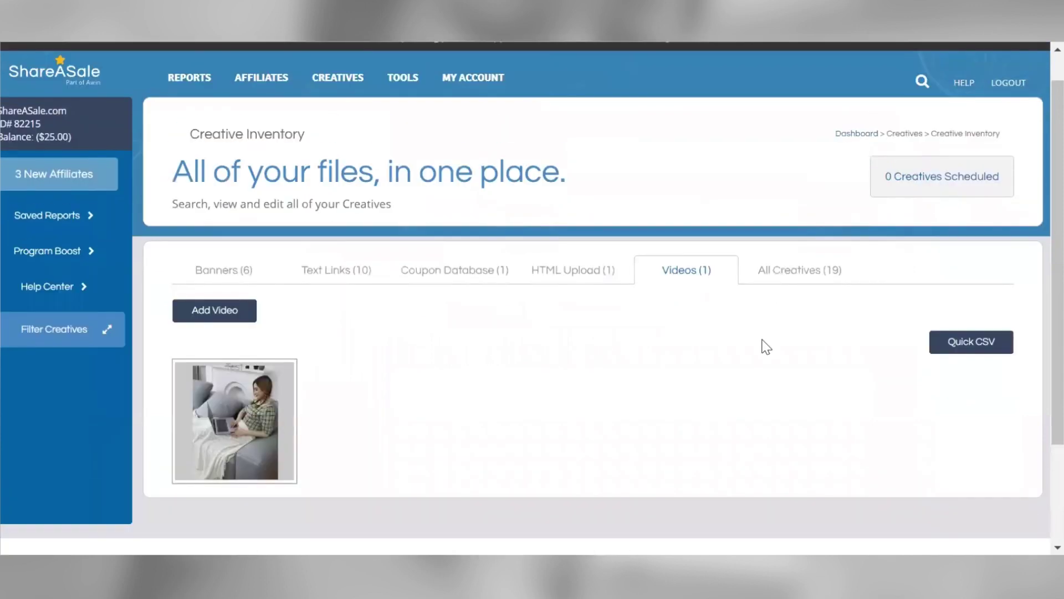
Show all creatives in the inventory and examine their names, types, categories, update dates and statuses
{"action": "left_click", "coordinate": [785, 272]}
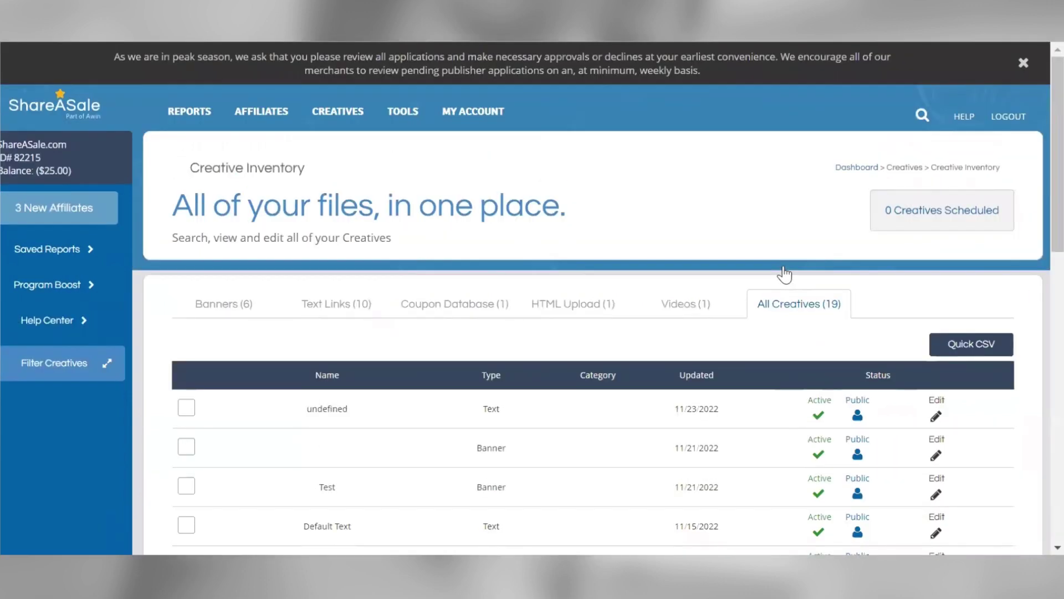
{"action": "scroll", "coordinate": [593, 357], "scroll_direction": "down", "scroll_amount": 5}
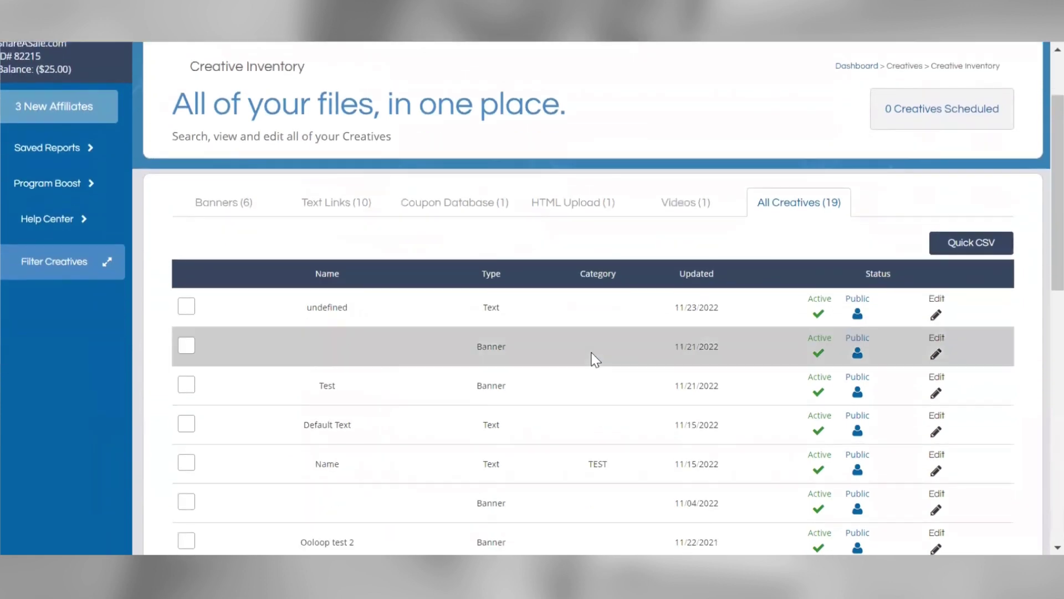
{"action": "scroll", "coordinate": [595, 359], "scroll_direction": "down", "scroll_amount": 2}
{"action": "scroll", "coordinate": [595, 359], "scroll_direction": "up", "scroll_amount": 5}
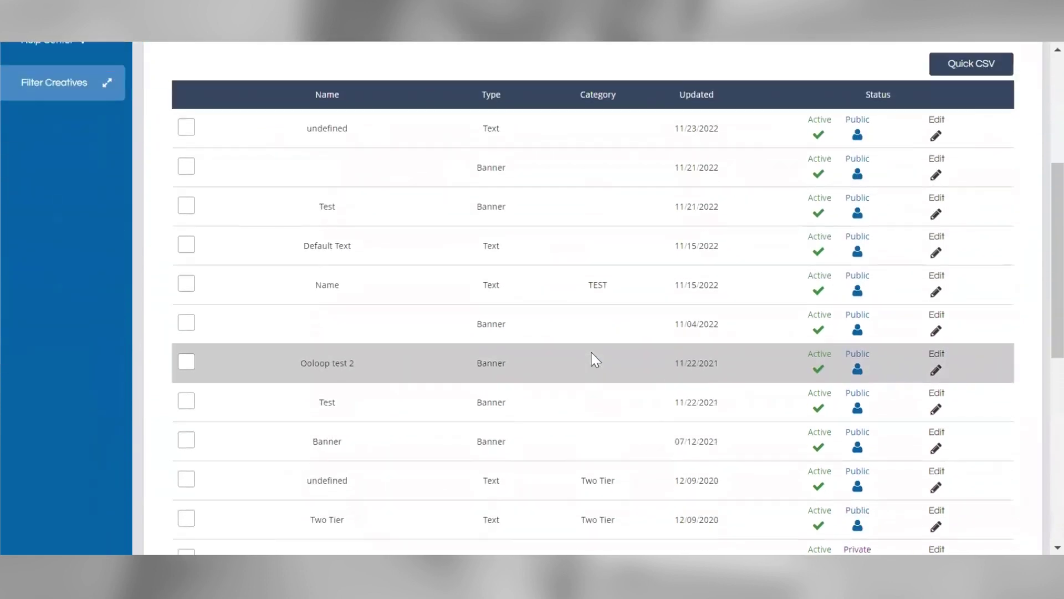
{"action": "scroll", "coordinate": [595, 360], "scroll_direction": "up", "scroll_amount": 2}
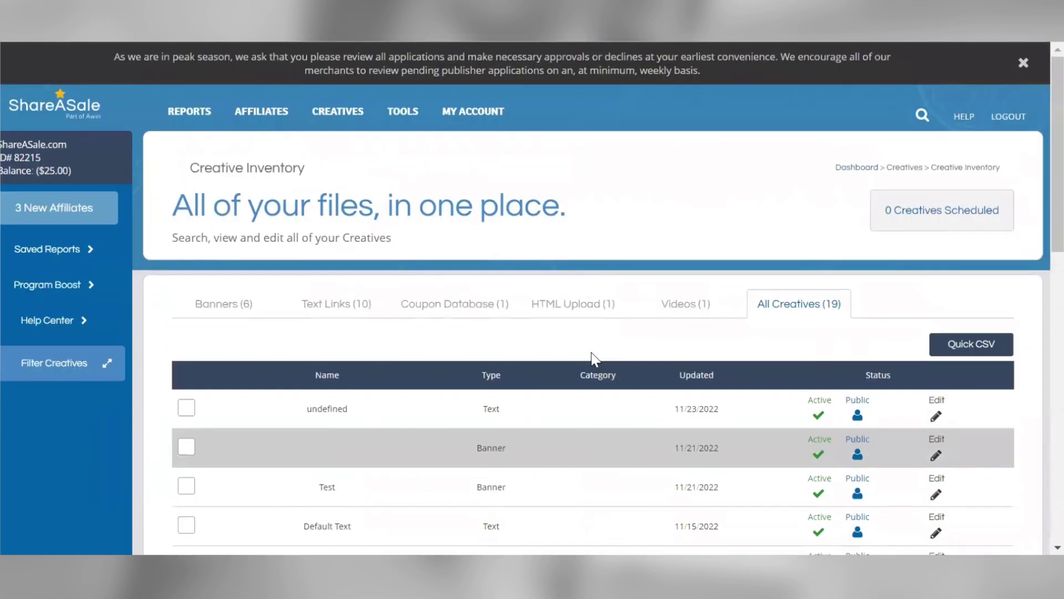
Open the Affiliate List and examine the affiliate cards for approval status, commission rate, country and membership level
{"action": "left_click", "coordinate": [273, 116]}
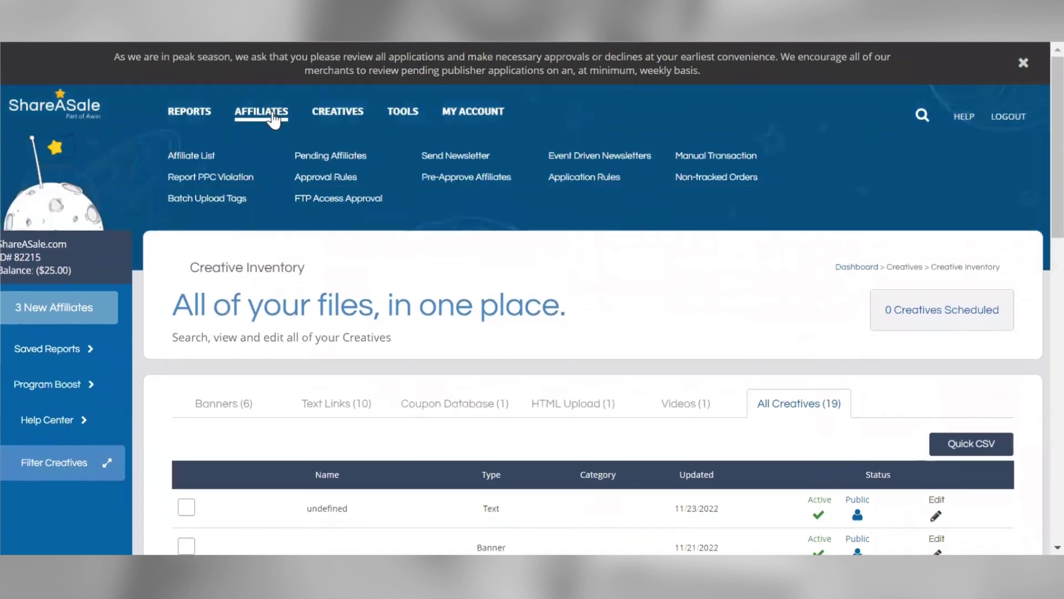
{"action": "left_click", "coordinate": [209, 157]}
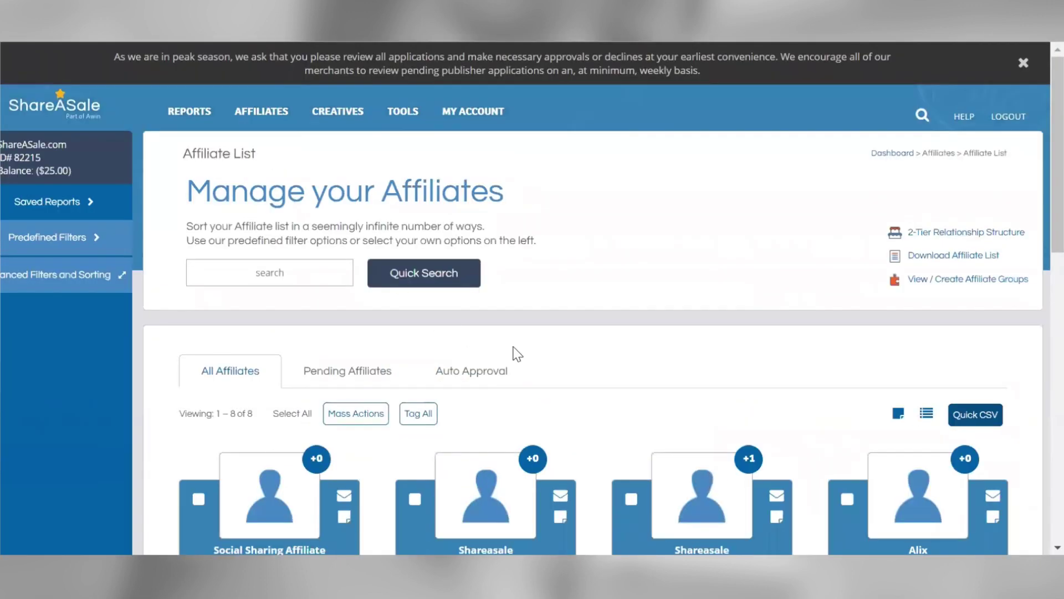
{"action": "scroll", "coordinate": [612, 397], "scroll_direction": "down", "scroll_amount": 2}
{"action": "scroll", "coordinate": [611, 393], "scroll_direction": "down", "scroll_amount": 2}
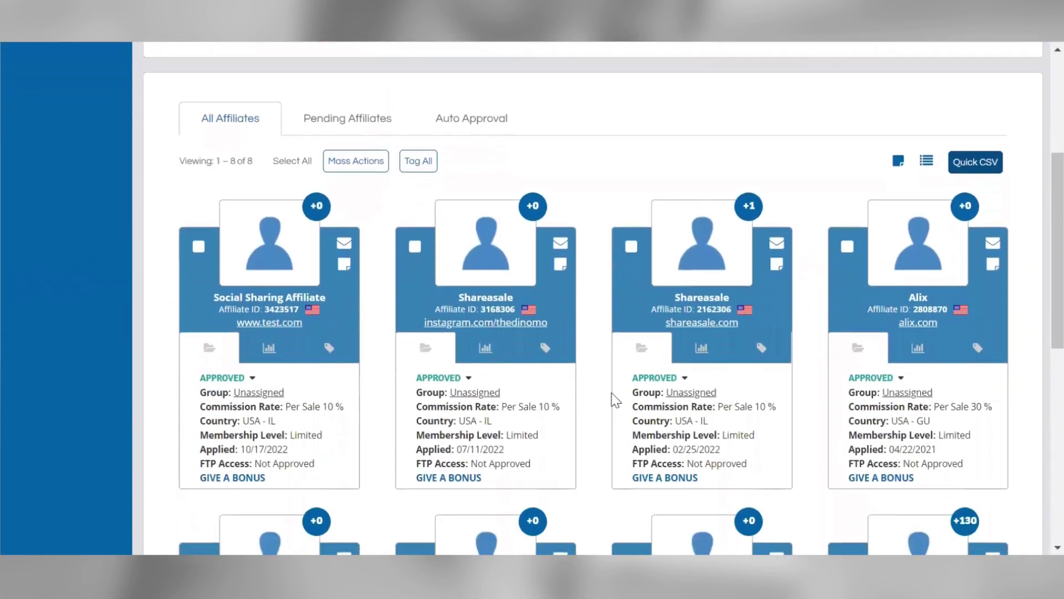
{"action": "scroll", "coordinate": [612, 392], "scroll_direction": "down", "scroll_amount": 1}
{"action": "scroll", "coordinate": [611, 393], "scroll_direction": "down", "scroll_amount": 3}
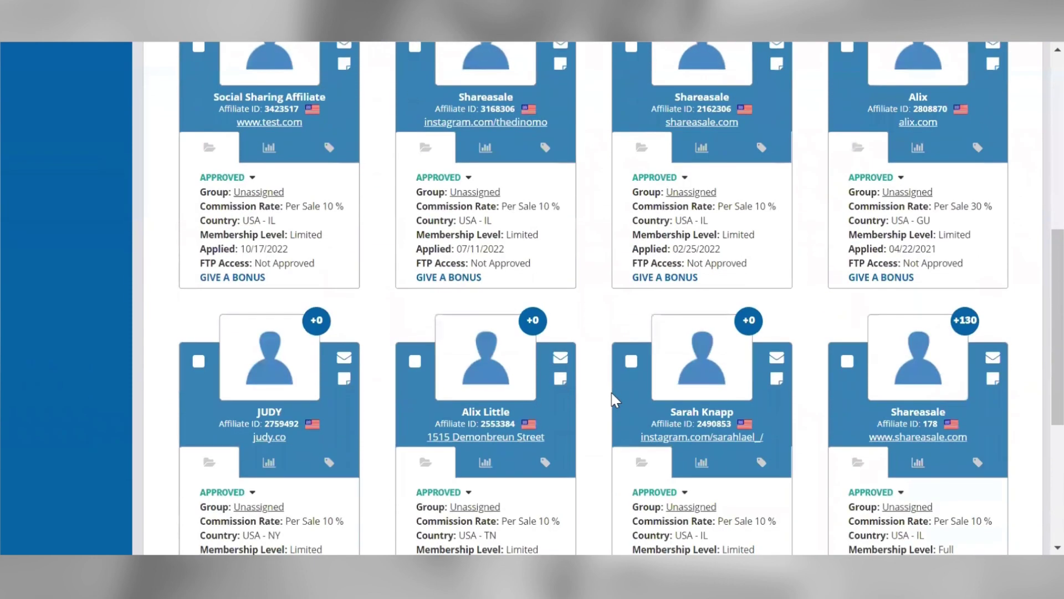
{"action": "scroll", "coordinate": [612, 395], "scroll_direction": "up", "scroll_amount": 3}
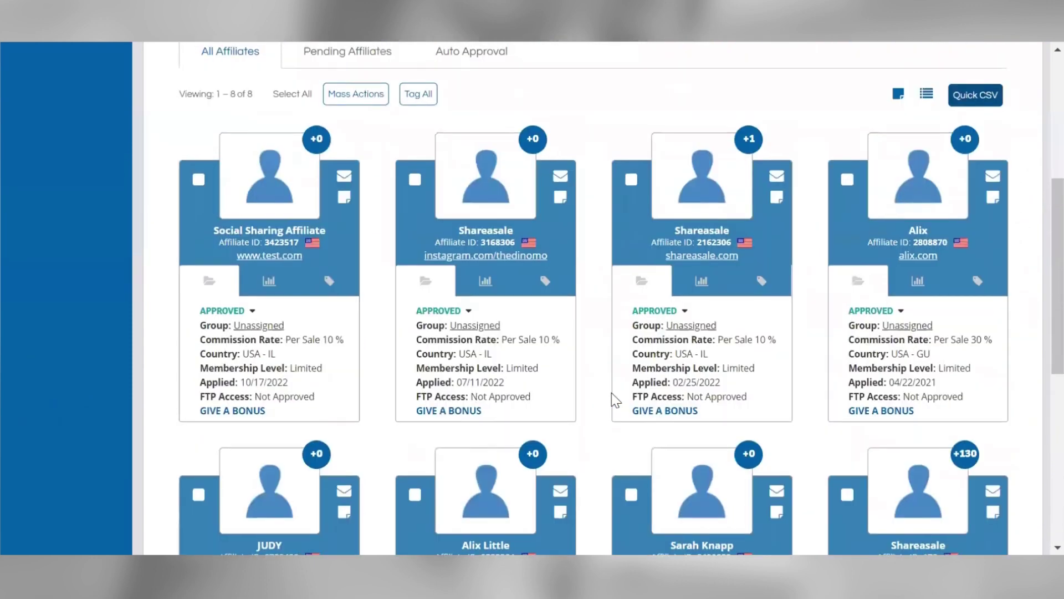
Open the Social Sharing Affiliate's details, review its feedback score, profile and commission information, and return to the affiliate list
{"action": "left_click", "coordinate": [288, 245]}
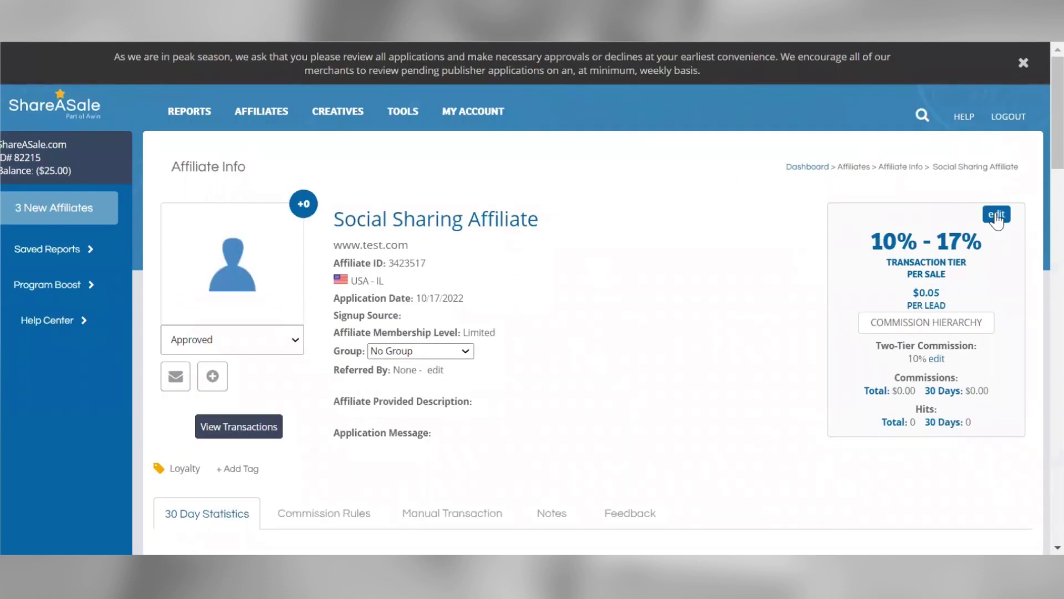
{"action": "mouse_move", "coordinate": [303, 210]}
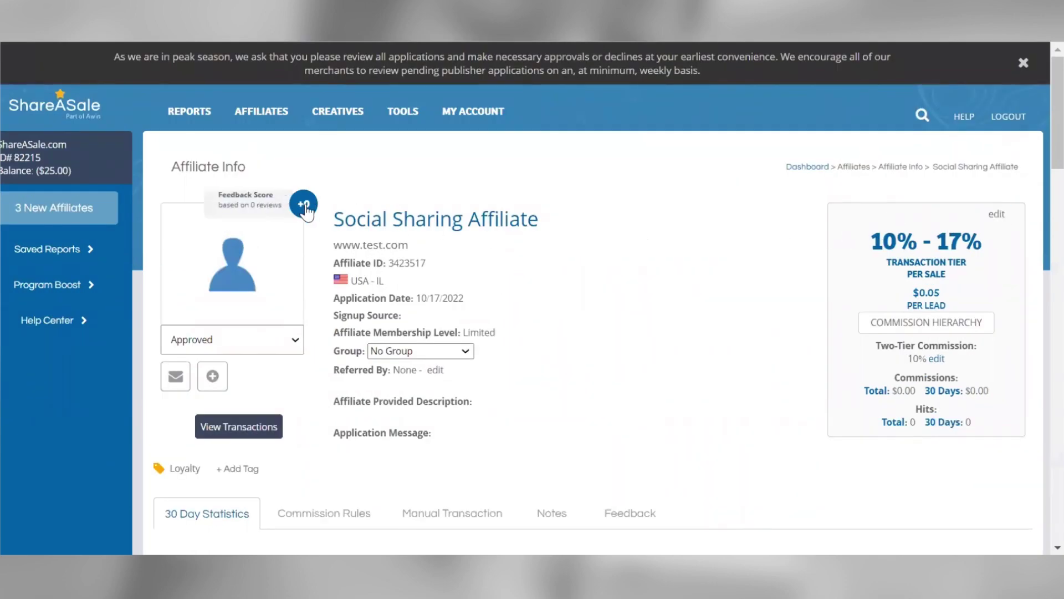
{"action": "scroll", "coordinate": [553, 307], "scroll_direction": "down", "scroll_amount": 1}
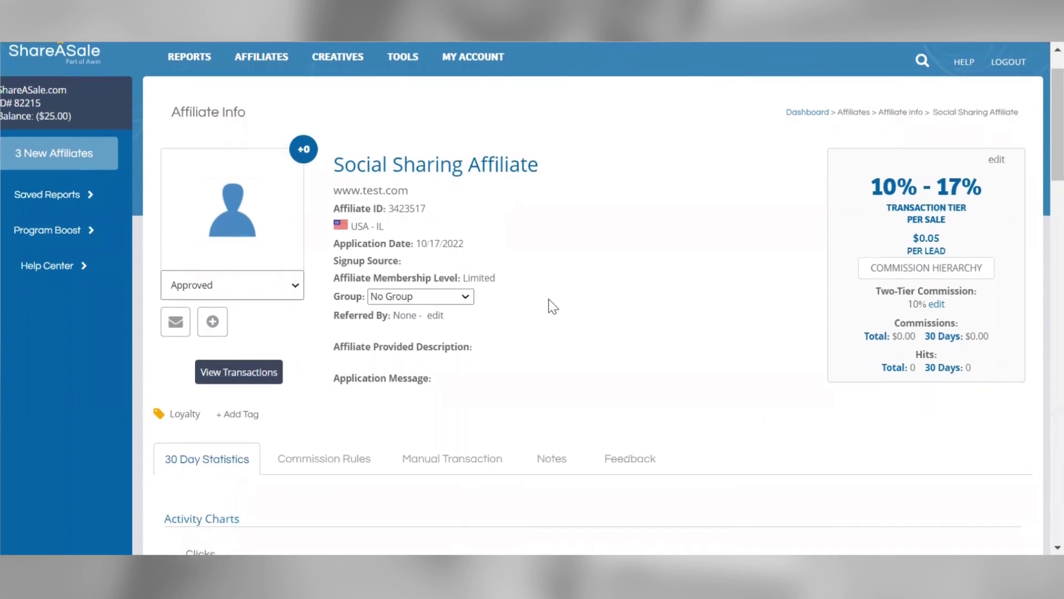
{"action": "scroll", "coordinate": [553, 306], "scroll_direction": "down", "scroll_amount": 1}
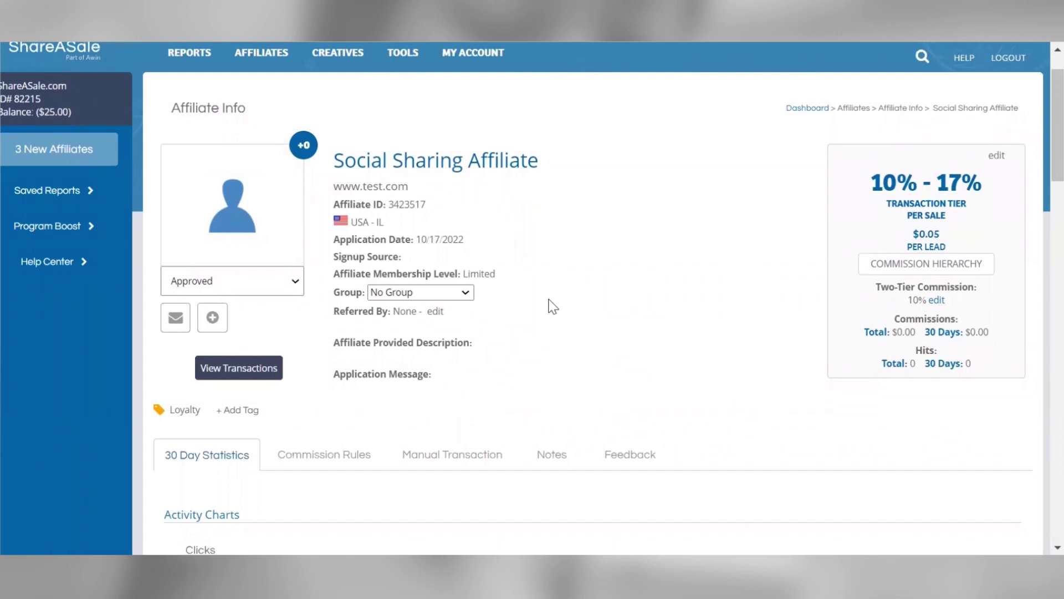
{"action": "scroll", "coordinate": [553, 306], "scroll_direction": "up", "scroll_amount": 1}
{"action": "scroll", "coordinate": [352, 232], "scroll_direction": "up", "scroll_amount": 5}
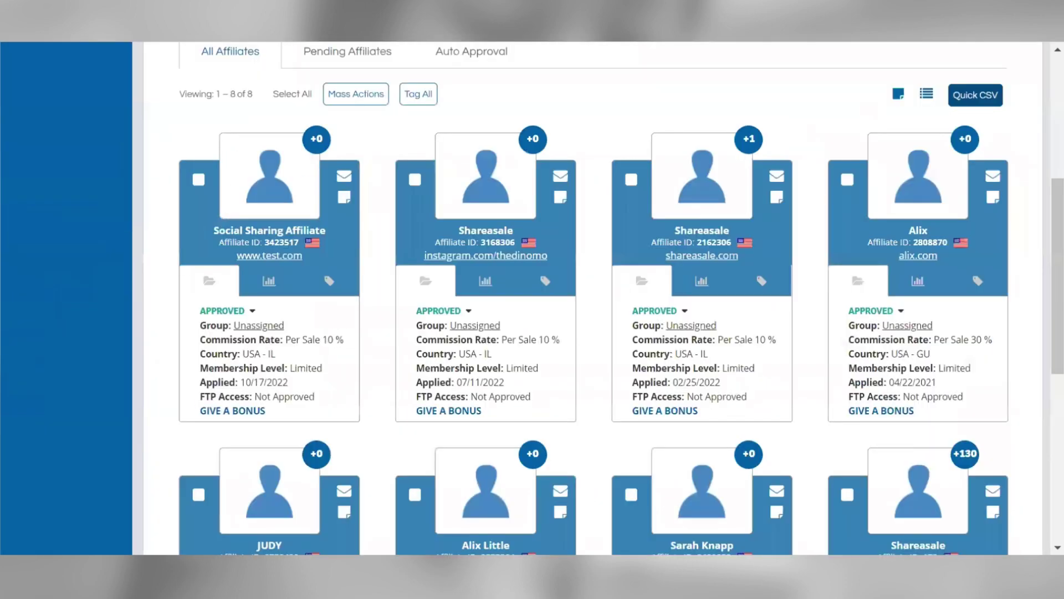
Review the Advanced Affiliate Filter options and the quick search criteria for affiliates, closing both without applying anything
{"action": "scroll", "coordinate": [136, 229], "scroll_direction": "up", "scroll_amount": 3}
{"action": "scroll", "coordinate": [135, 228], "scroll_direction": "up", "scroll_amount": 3}
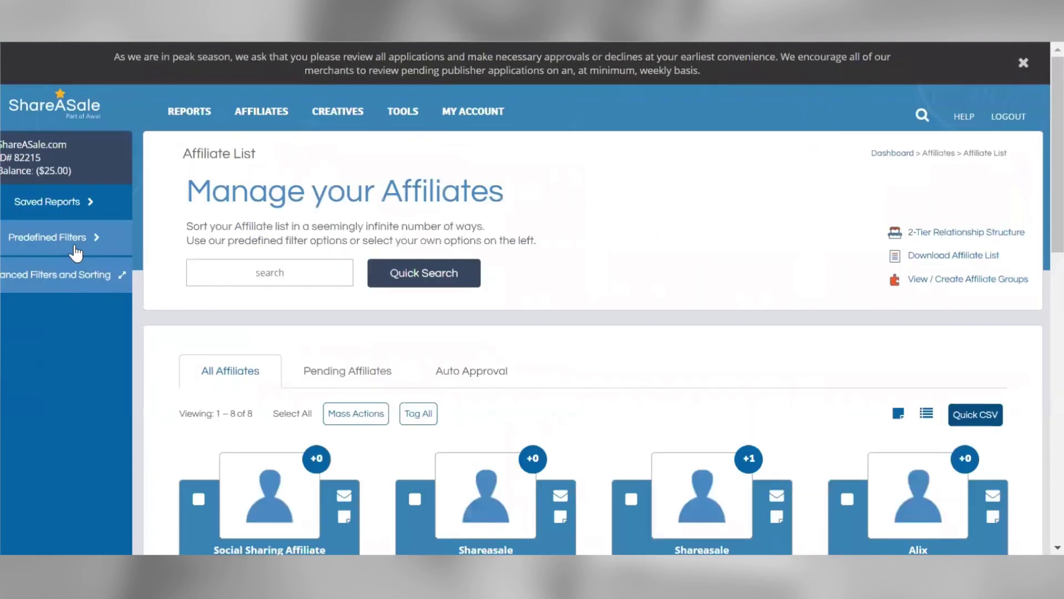
{"action": "left_click", "coordinate": [48, 280]}
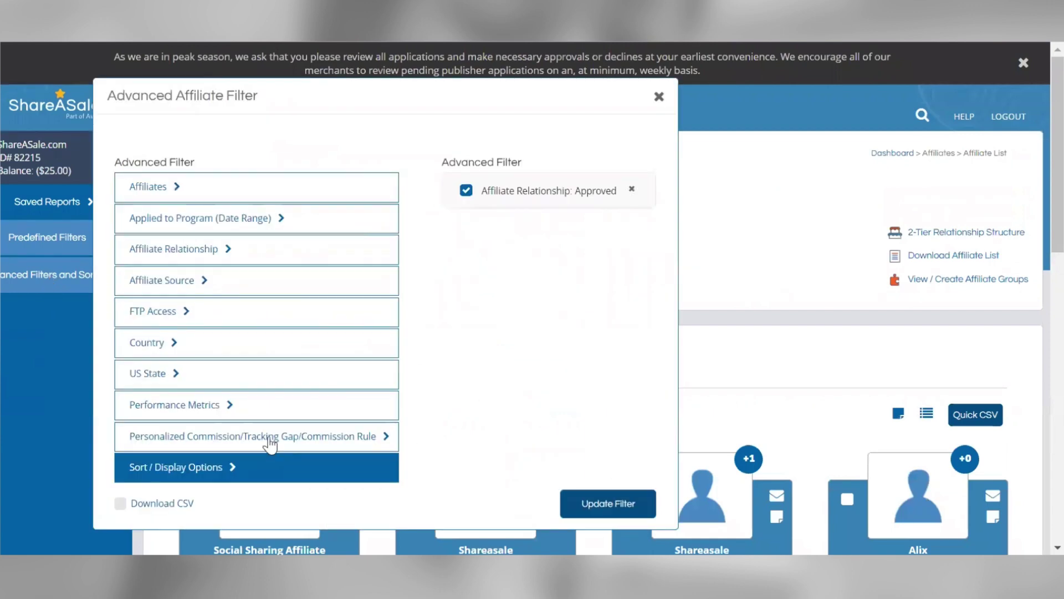
{"action": "left_click", "coordinate": [658, 97]}
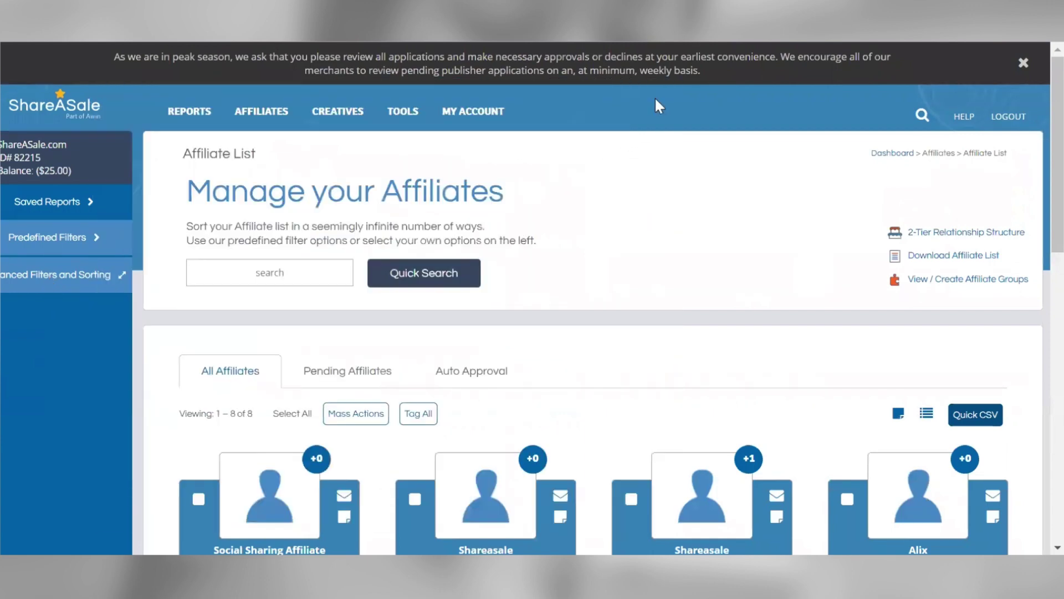
{"action": "left_click", "coordinate": [350, 267]}
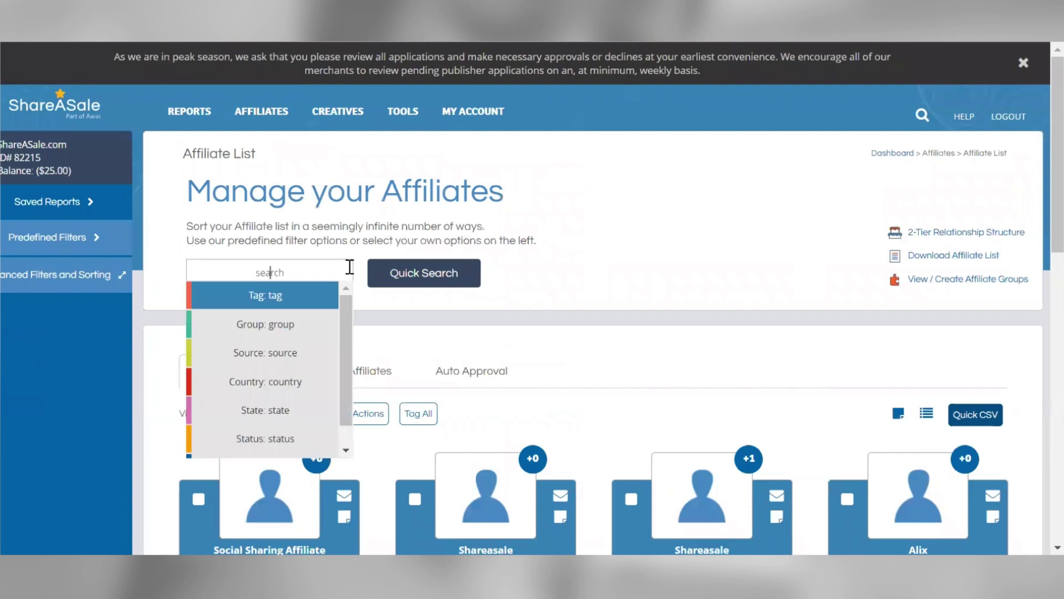
{"action": "left_click", "coordinate": [621, 256]}
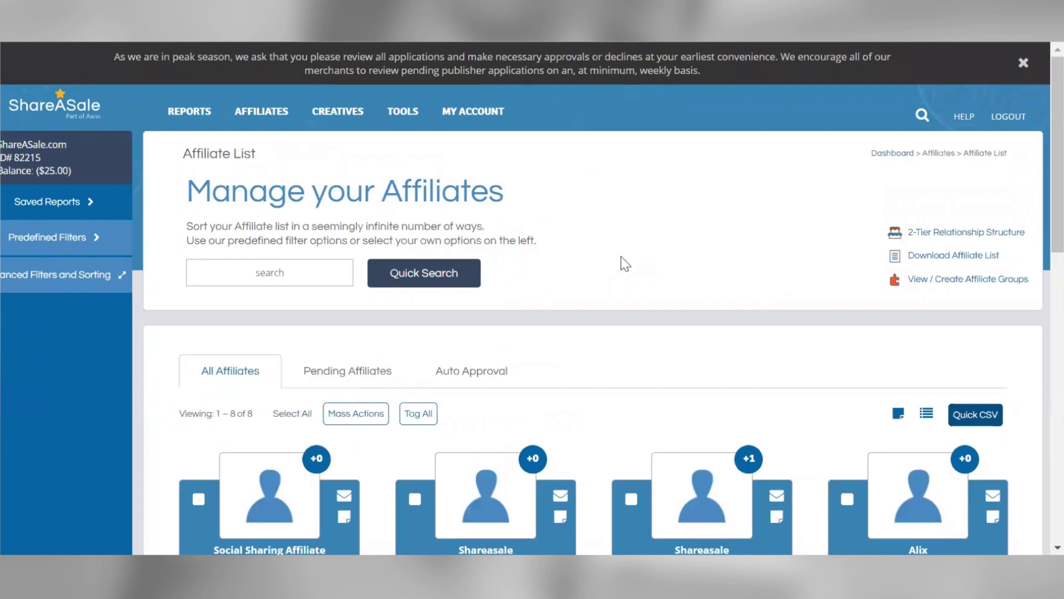
Generate the affiliate list report and download it
{"action": "left_click", "coordinate": [946, 260]}
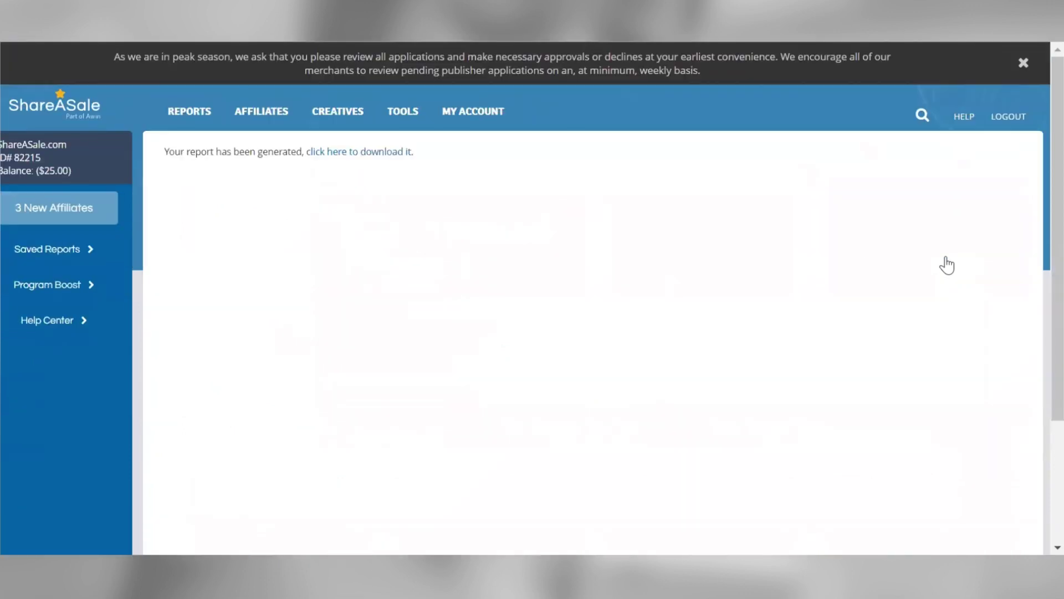
{"action": "left_click", "coordinate": [351, 159]}
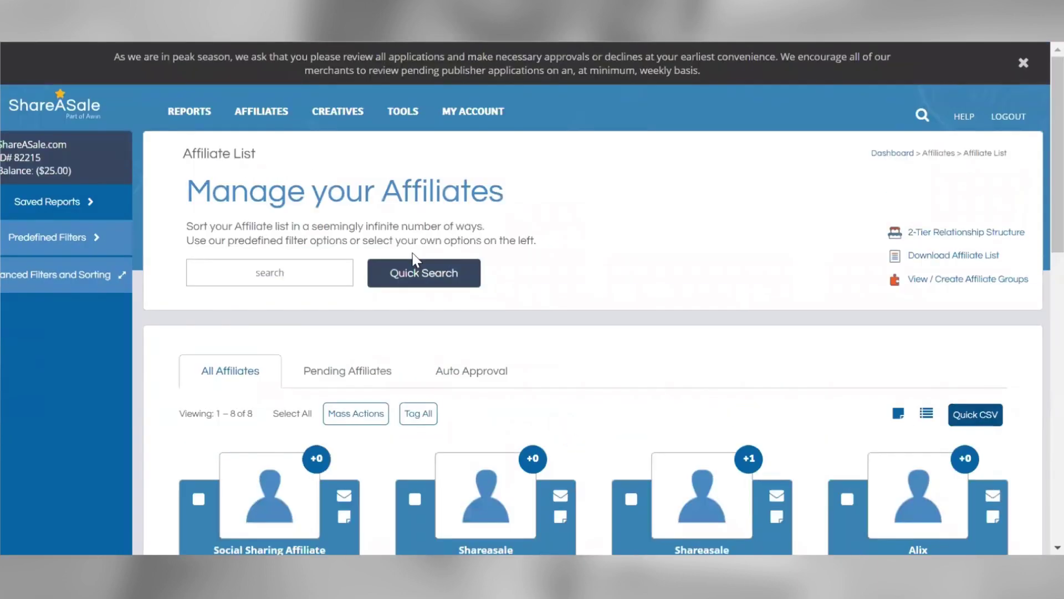
Show the pending affiliates and examine each application's website, bio, feedback score, signup source and approve/decline options
{"action": "left_click", "coordinate": [247, 115]}
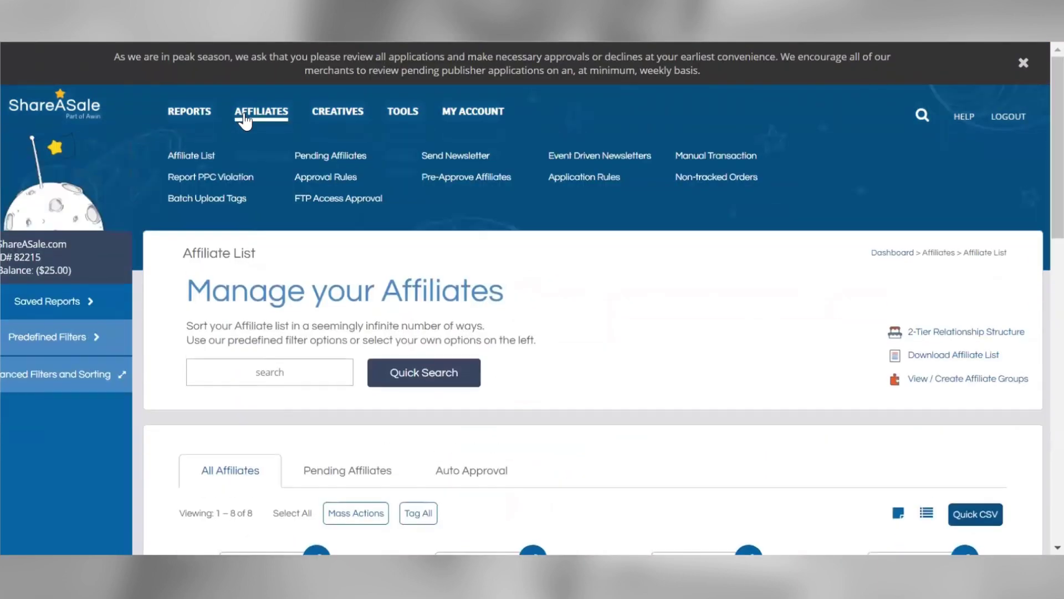
{"action": "left_click", "coordinate": [321, 160]}
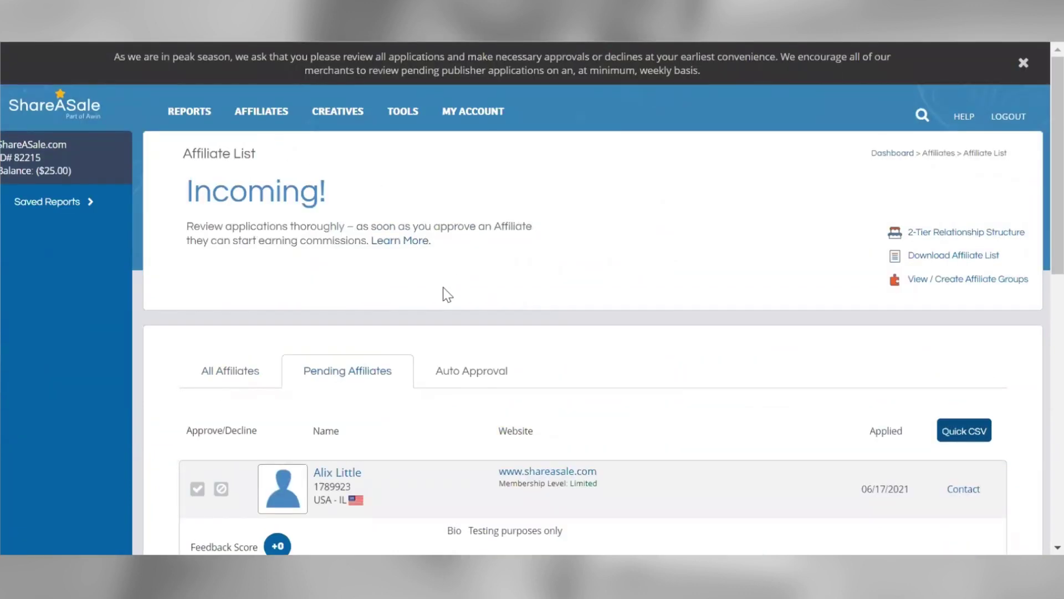
{"action": "scroll", "coordinate": [444, 290], "scroll_direction": "down", "scroll_amount": 1}
{"action": "scroll", "coordinate": [444, 292], "scroll_direction": "down", "scroll_amount": 4}
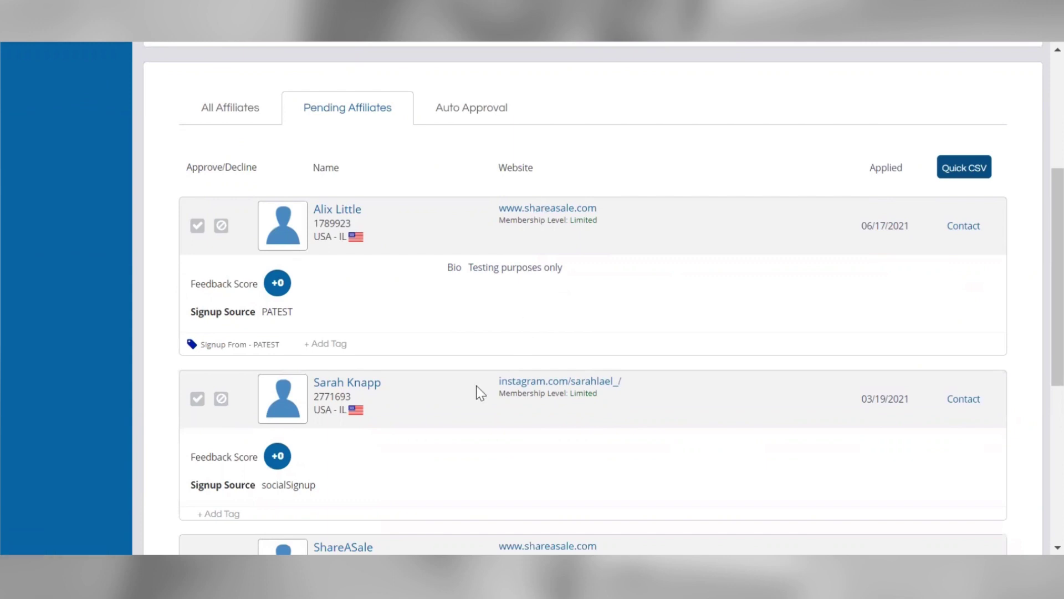
{"action": "scroll", "coordinate": [477, 388], "scroll_direction": "down", "scroll_amount": 3}
{"action": "scroll", "coordinate": [476, 388], "scroll_direction": "up", "scroll_amount": 1}
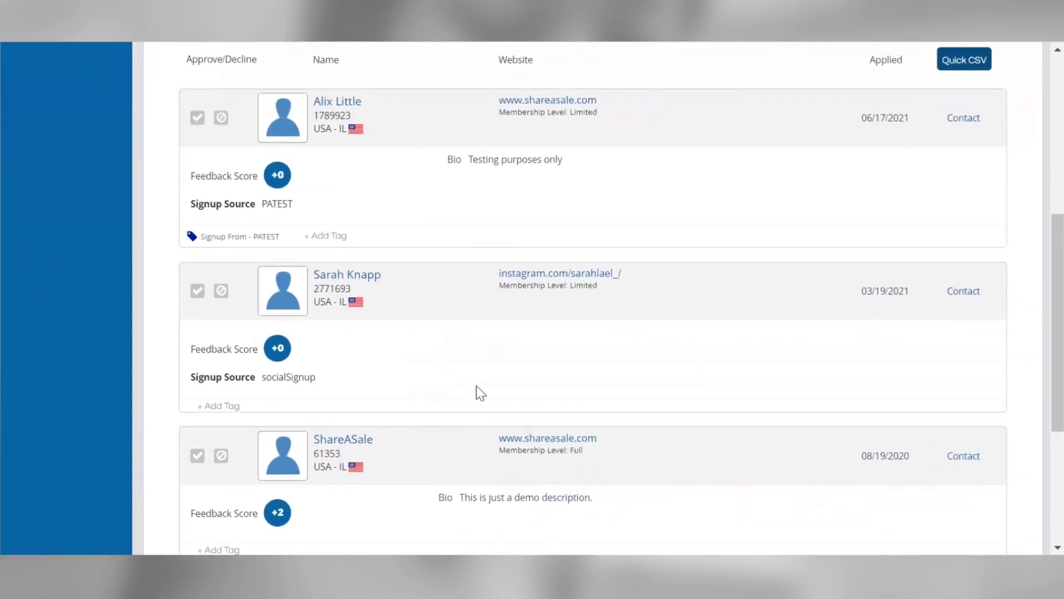
{"action": "scroll", "coordinate": [477, 385], "scroll_direction": "up", "scroll_amount": 3}
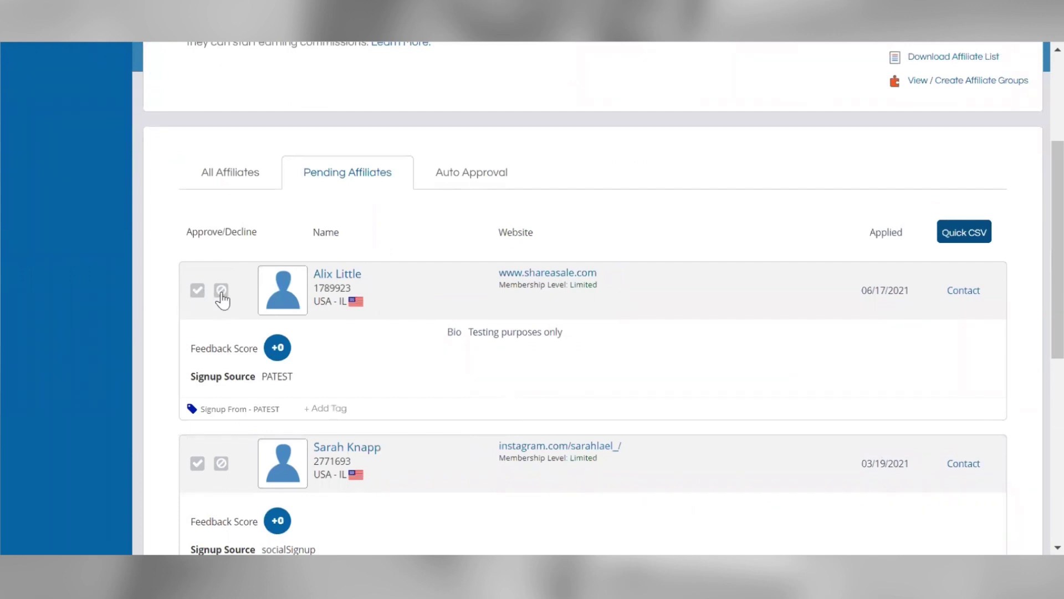
{"action": "scroll", "coordinate": [528, 362], "scroll_direction": "up", "scroll_amount": 3}
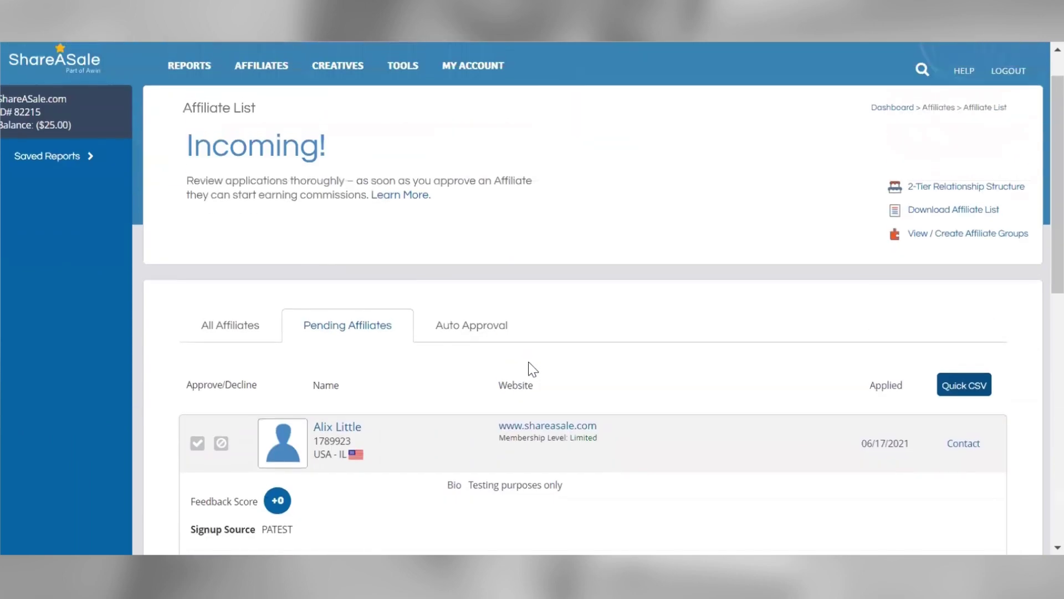
Show the affiliate auto approval settings and examine the default status, the Plus 2 Feedback Score rule and its conditions
{"action": "left_click", "coordinate": [473, 336]}
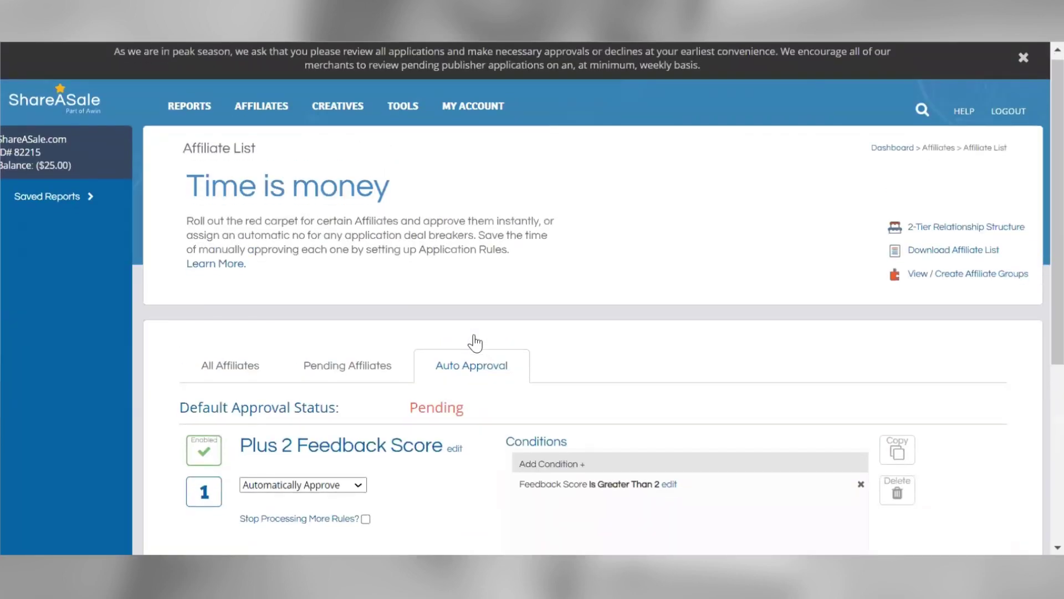
{"action": "scroll", "coordinate": [414, 450], "scroll_direction": "down", "scroll_amount": 3}
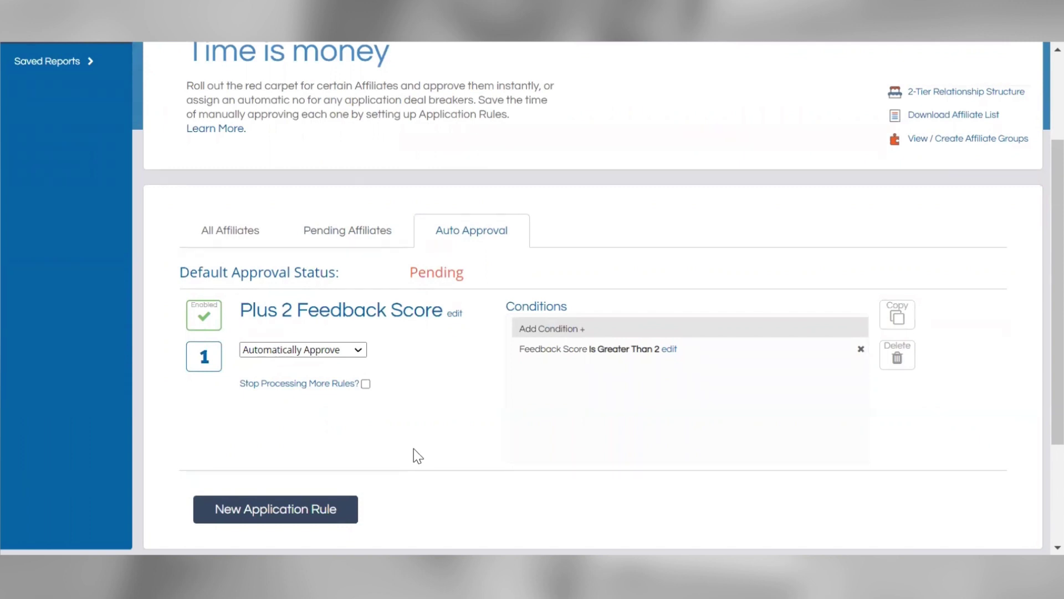
{"action": "scroll", "coordinate": [418, 455], "scroll_direction": "down", "scroll_amount": 1}
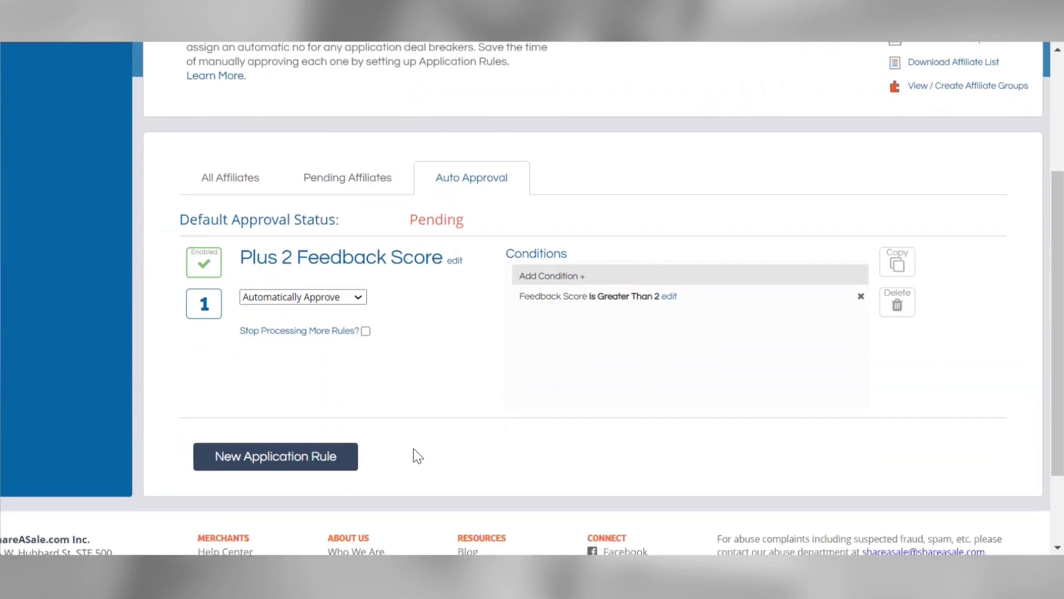
Add a new application rule and review the location, account, promotional technique and adult content conditions available for it, choosing none
{"action": "left_click", "coordinate": [323, 453]}
{"action": "scroll", "coordinate": [319, 449], "scroll_direction": "down", "scroll_amount": 2}
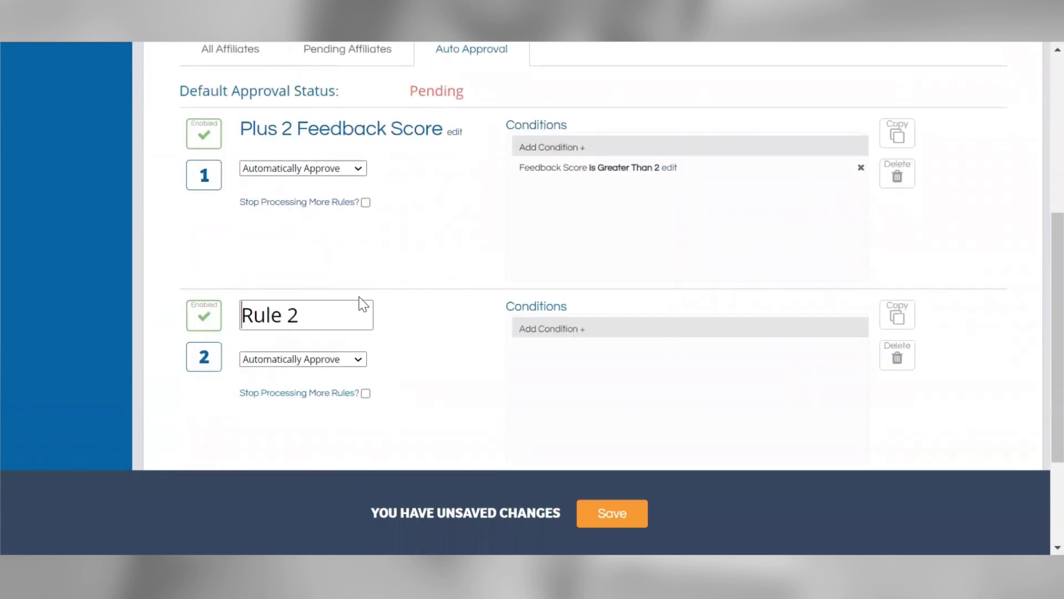
{"action": "left_click", "coordinate": [543, 330]}
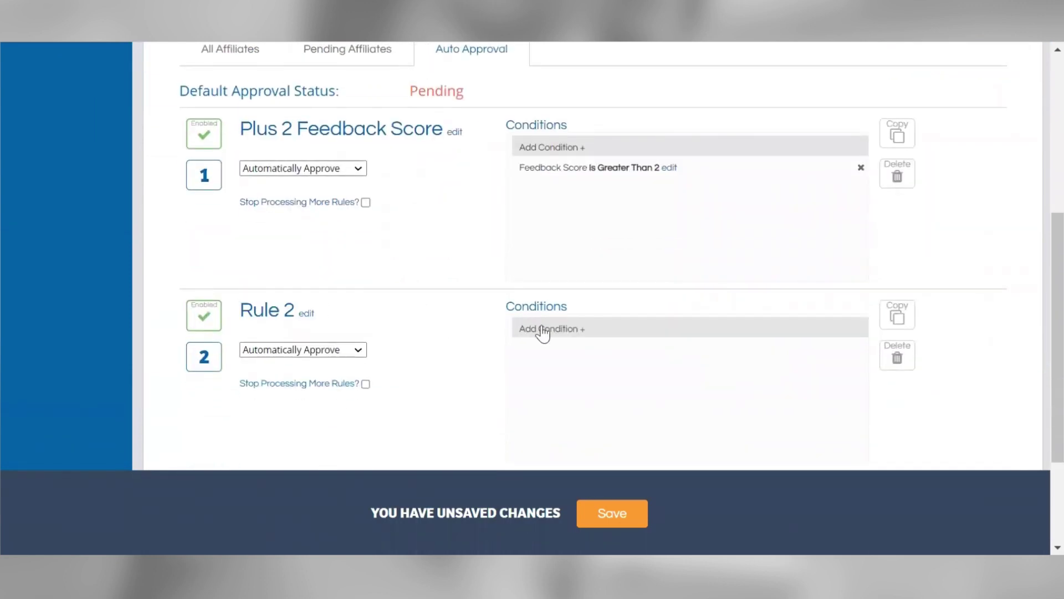
{"action": "left_click", "coordinate": [551, 329]}
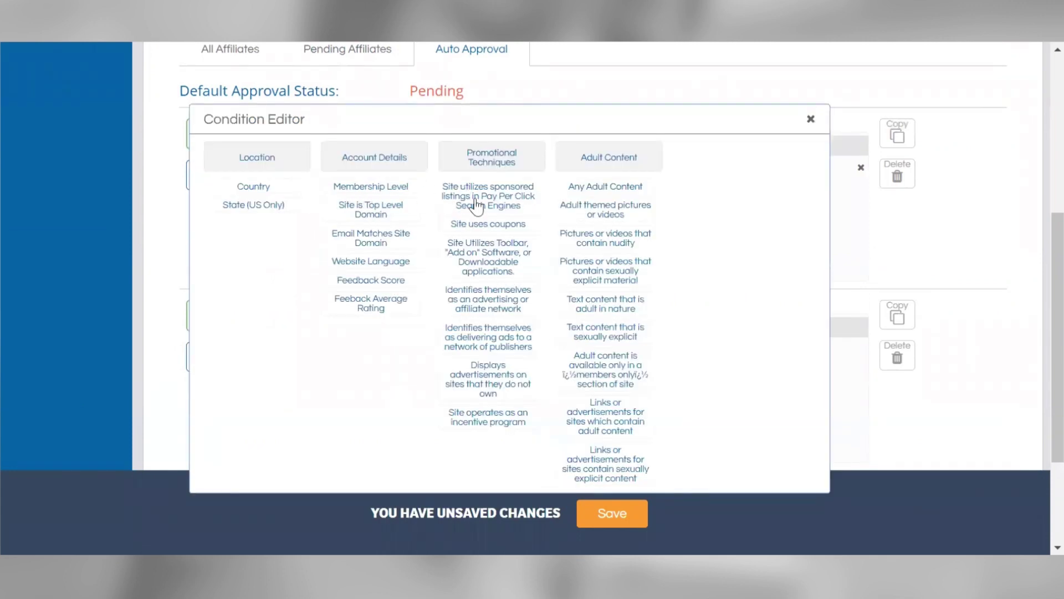
{"action": "scroll", "coordinate": [729, 198], "scroll_direction": "down", "scroll_amount": 2}
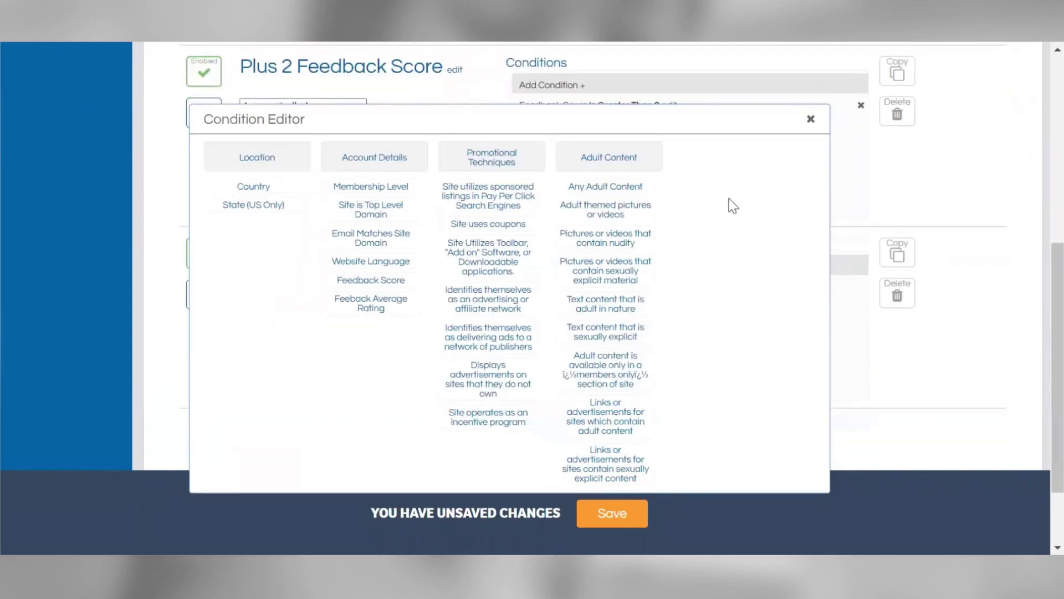
{"action": "scroll", "coordinate": [730, 198], "scroll_direction": "up", "scroll_amount": 1}
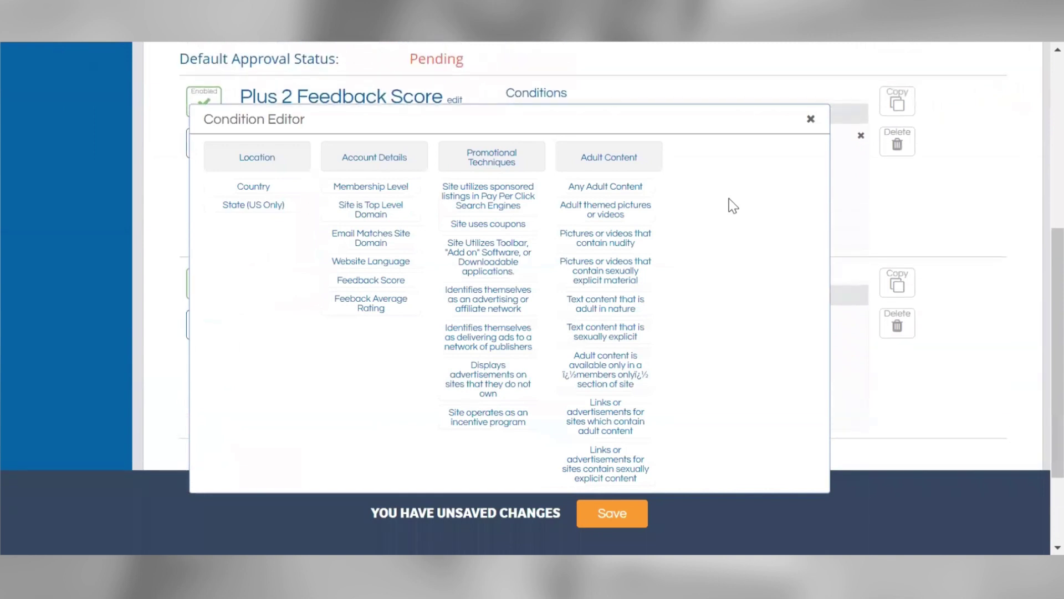
{"action": "left_click", "coordinate": [811, 120]}
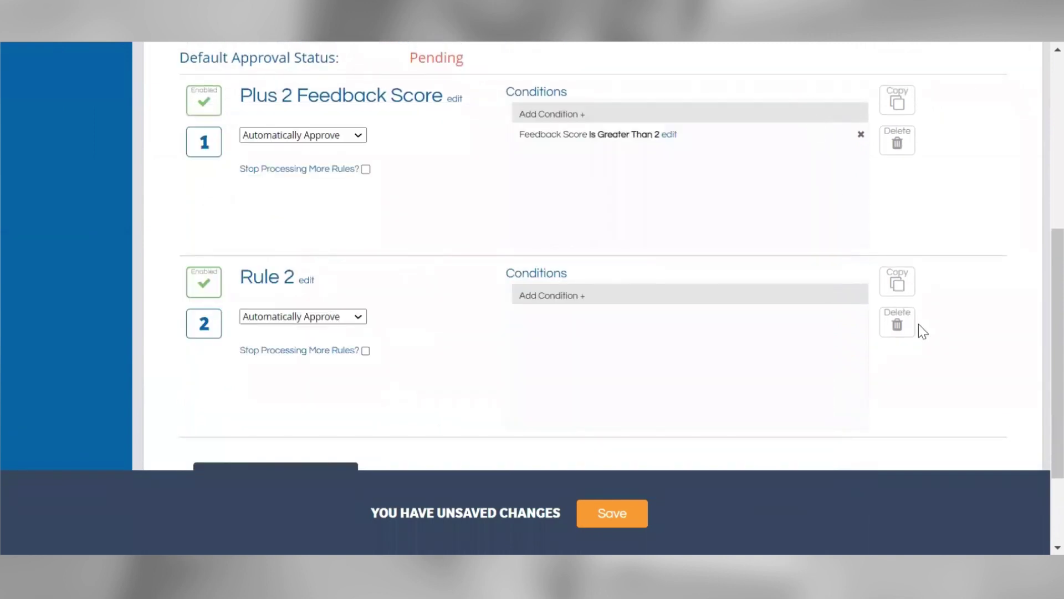
Delete the newly added Rule 2 from the auto approval rules
{"action": "left_click", "coordinate": [898, 326]}
{"action": "scroll", "coordinate": [738, 324], "scroll_direction": "up", "scroll_amount": 5}
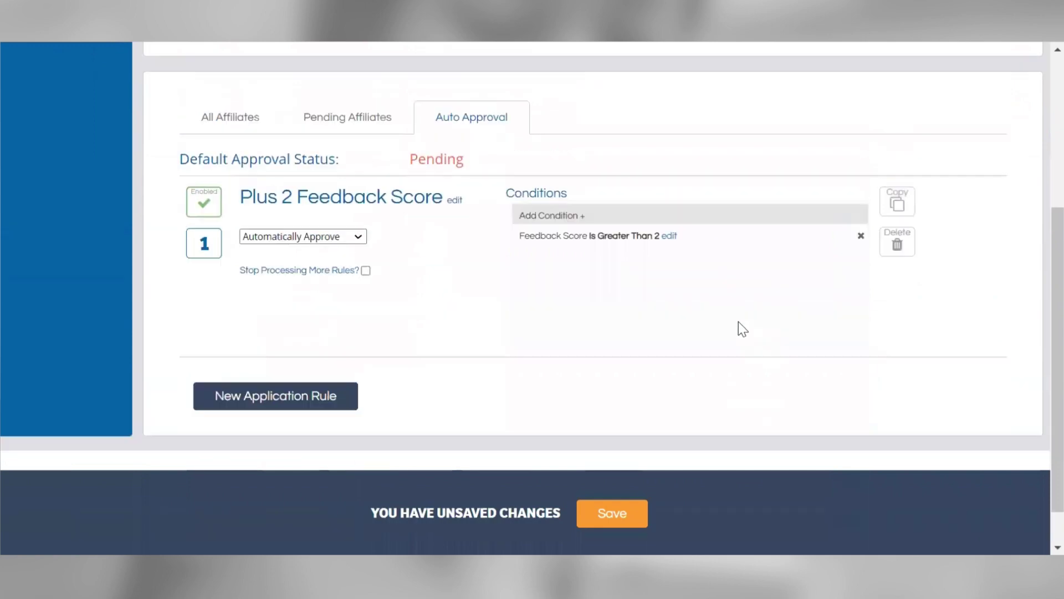
{"action": "scroll", "coordinate": [738, 329], "scroll_direction": "down", "scroll_amount": 2}
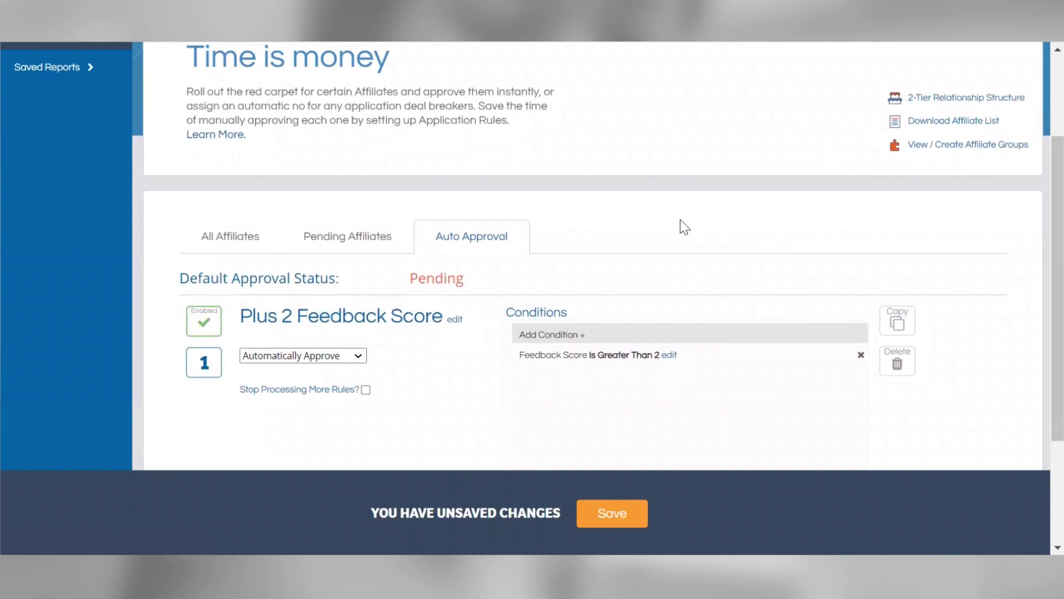
Go to the affiliate newsletter editor, discarding the unsaved rule changes, and review the text, HTML and split campaign newsletter types
{"action": "scroll", "coordinate": [680, 220], "scroll_direction": "up", "scroll_amount": 4}
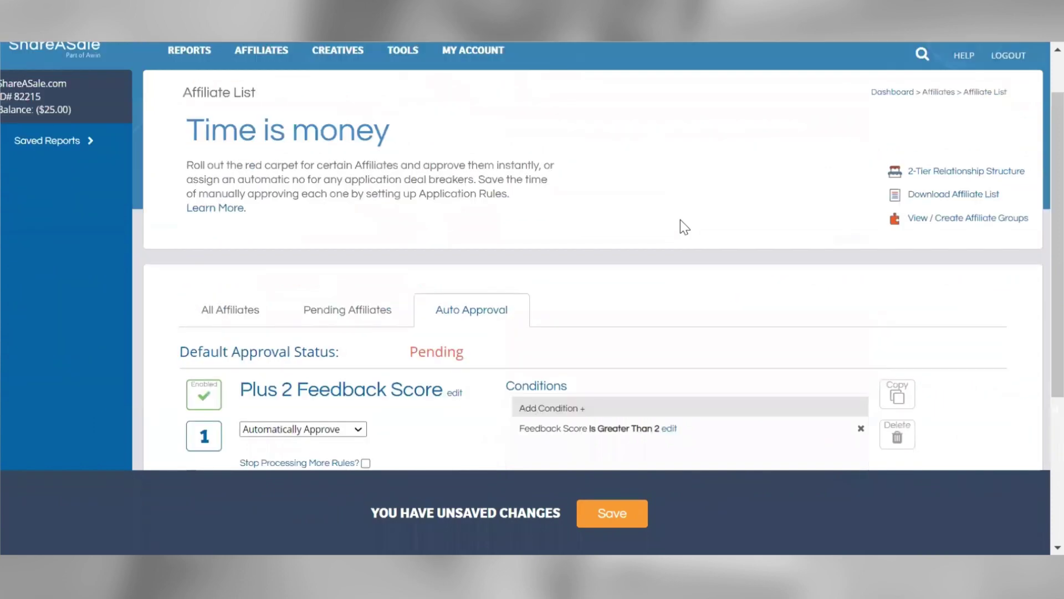
{"action": "mouse_move", "coordinate": [277, 120]}
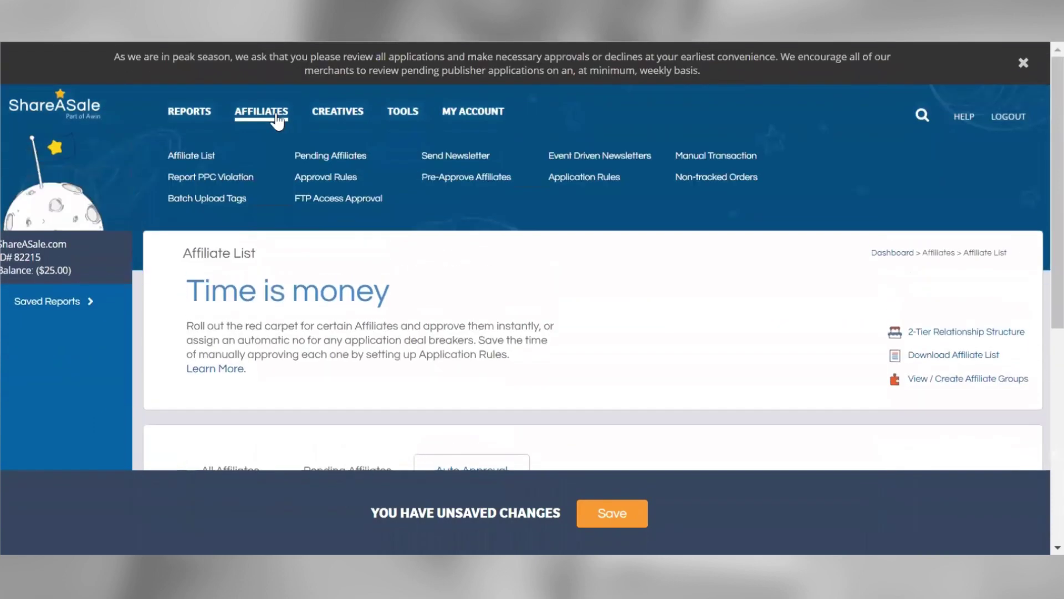
{"action": "left_click", "coordinate": [447, 160]}
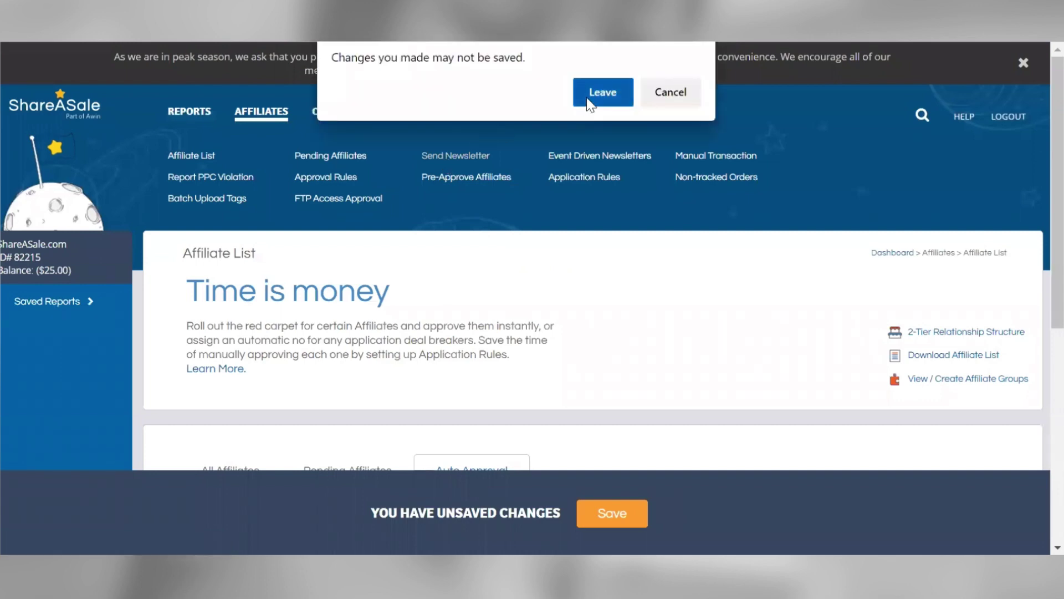
{"action": "left_click", "coordinate": [601, 93]}
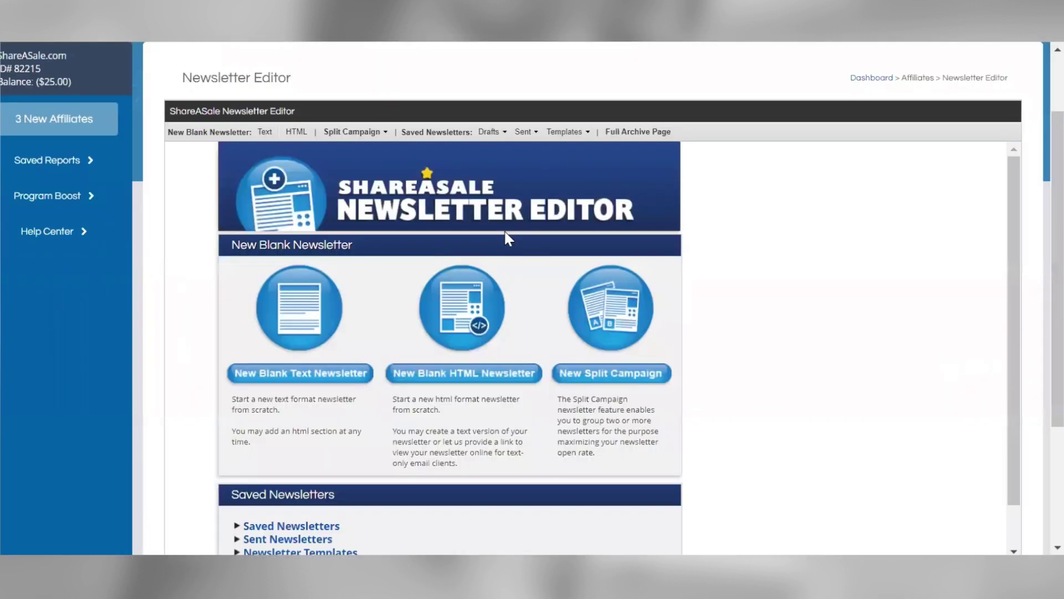
{"action": "scroll", "coordinate": [507, 237], "scroll_direction": "down", "scroll_amount": 1}
{"action": "scroll", "coordinate": [505, 233], "scroll_direction": "up", "scroll_amount": 1}
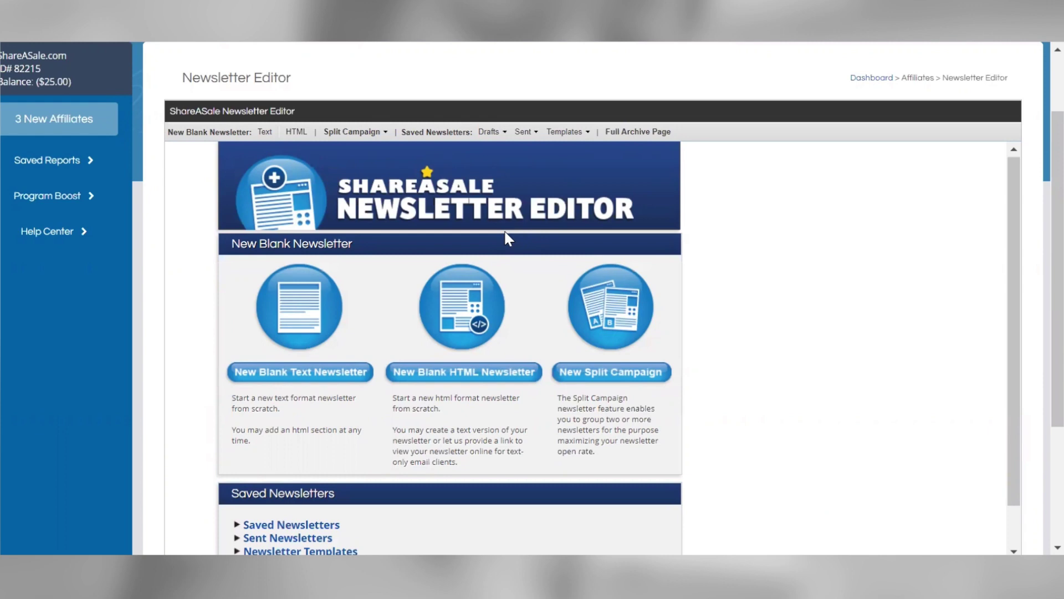
{"action": "scroll", "coordinate": [504, 230], "scroll_direction": "down", "scroll_amount": 1}
{"action": "scroll", "coordinate": [504, 229], "scroll_direction": "up", "scroll_amount": 1}
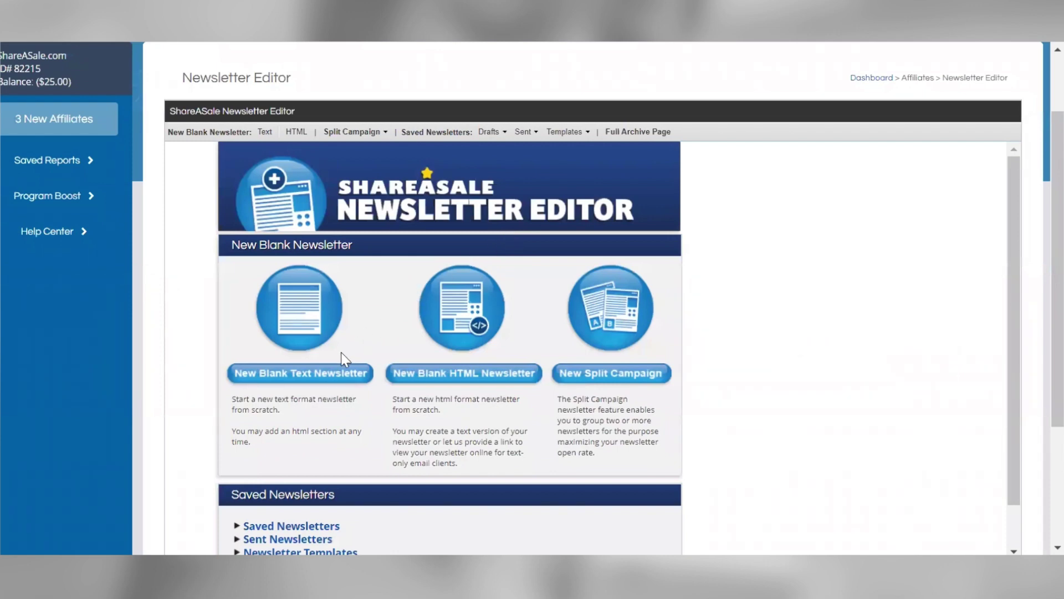
Start a blank text newsletter and examine its affiliate, creative and newsletter macros and its preview options
{"action": "left_click", "coordinate": [327, 377]}
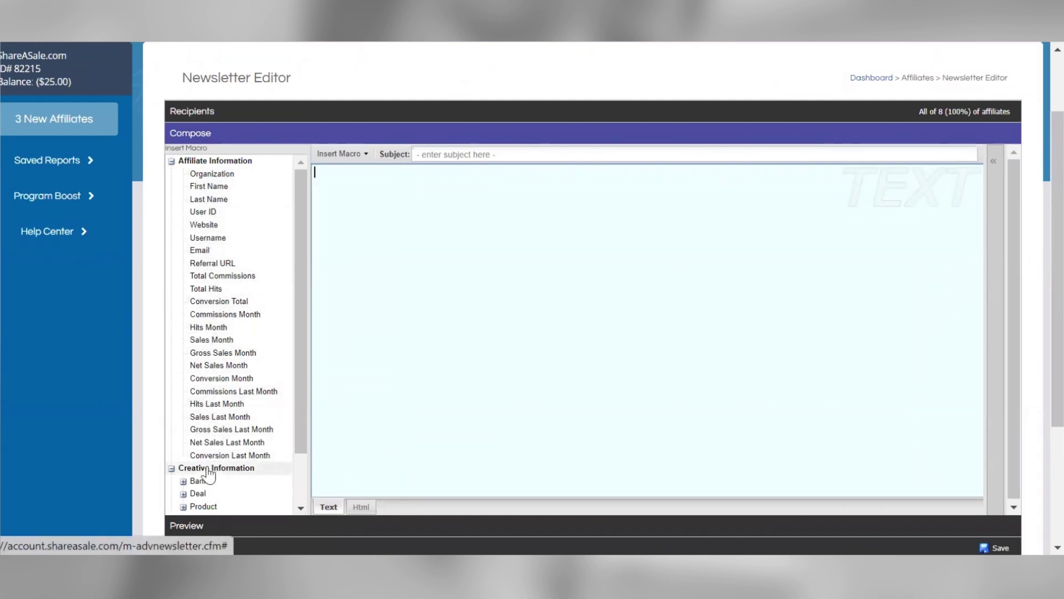
{"action": "scroll", "coordinate": [208, 472], "scroll_direction": "down", "scroll_amount": 3}
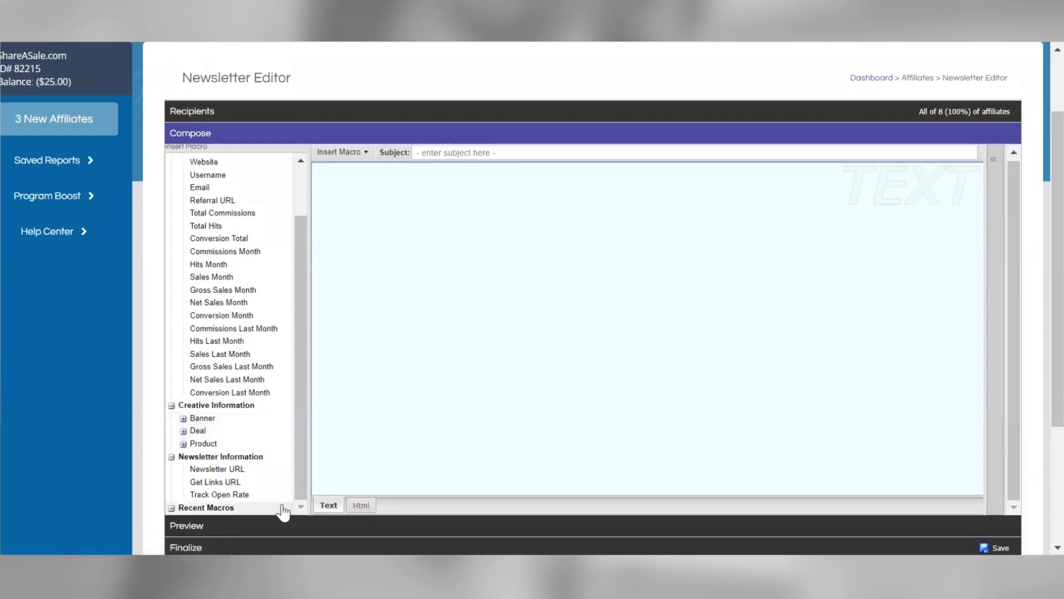
{"action": "scroll", "coordinate": [281, 506], "scroll_direction": "down", "scroll_amount": 3}
{"action": "left_click", "coordinate": [261, 362]}
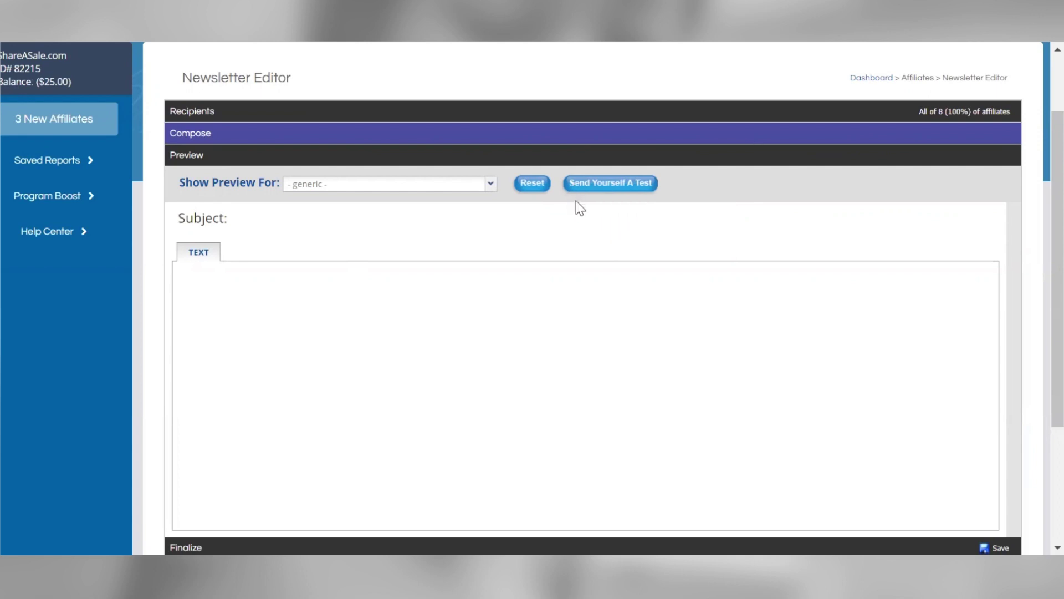
{"action": "scroll", "coordinate": [564, 212], "scroll_direction": "down", "scroll_amount": 2}
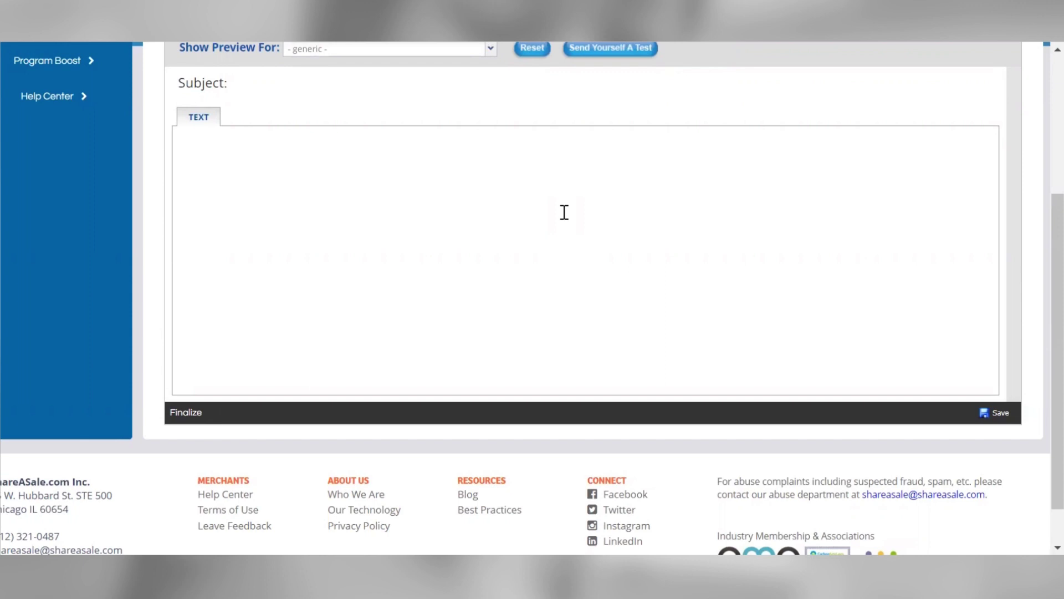
{"action": "scroll", "coordinate": [564, 213], "scroll_direction": "up", "scroll_amount": 4}
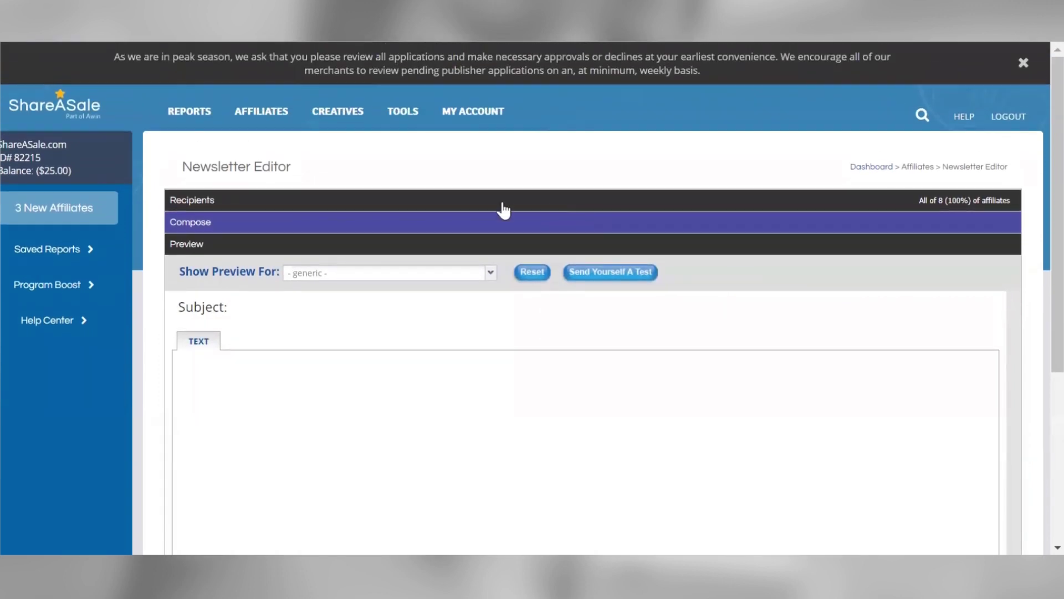
Show the Post Manual Transaction form and examine its affiliate choices, sale amount, commission and transaction type fields without submitting anything
{"action": "mouse_move", "coordinate": [265, 125]}
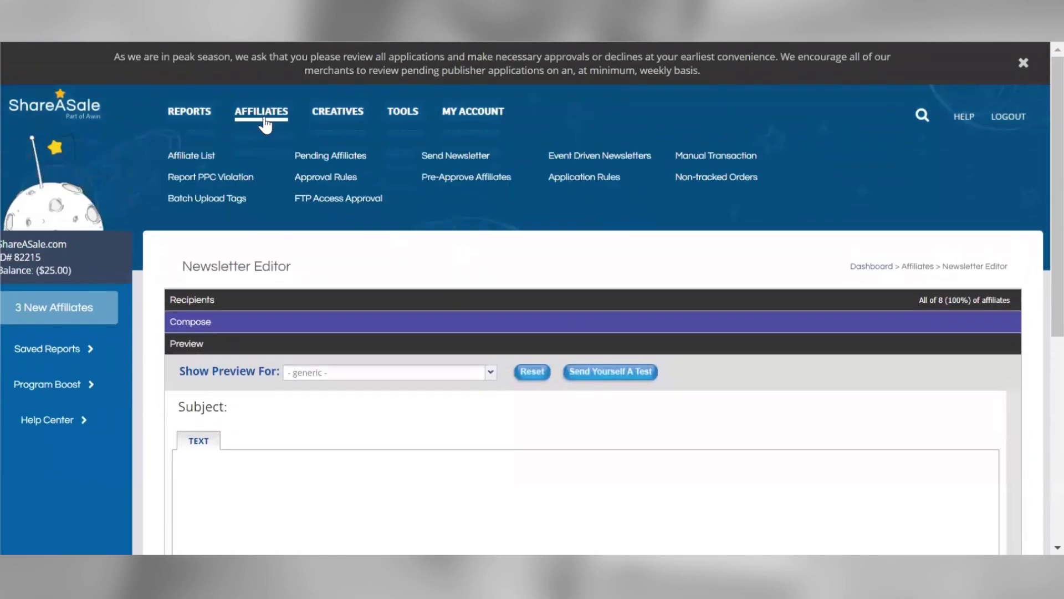
{"action": "left_click", "coordinate": [706, 161]}
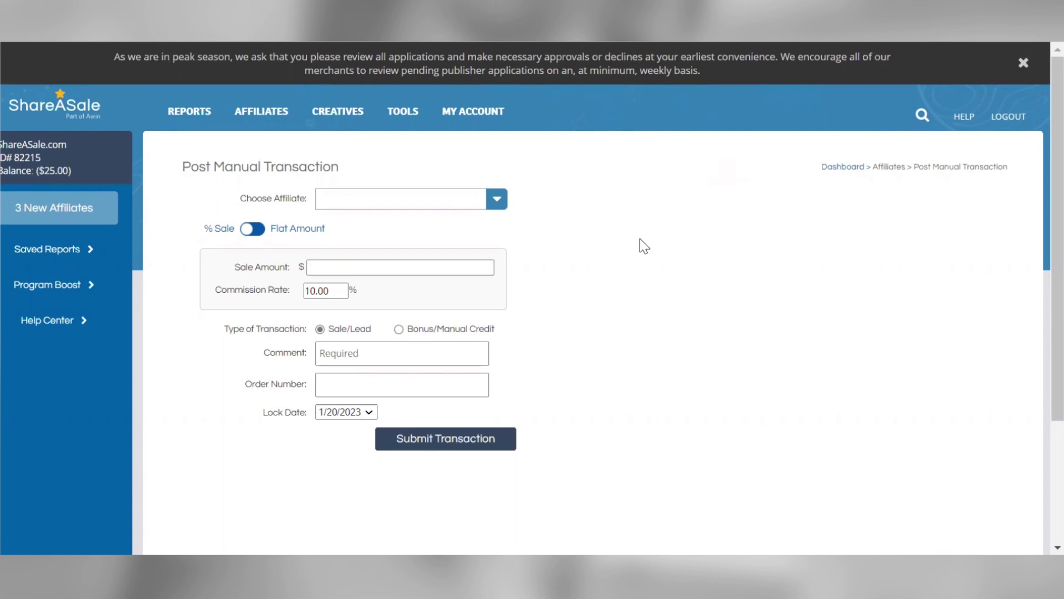
{"action": "left_click", "coordinate": [497, 202]}
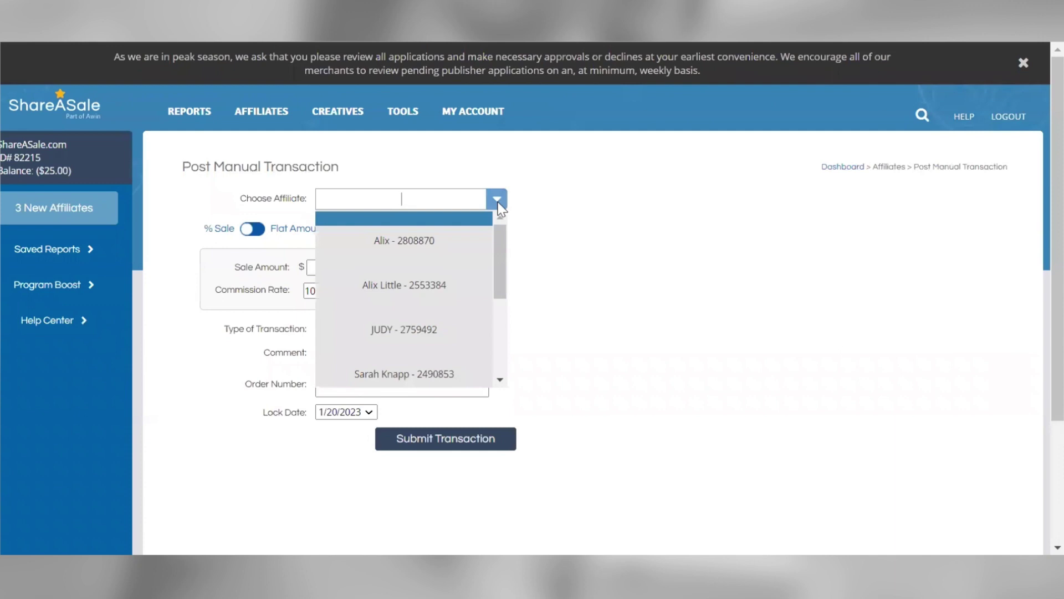
{"action": "left_click", "coordinate": [542, 253]}
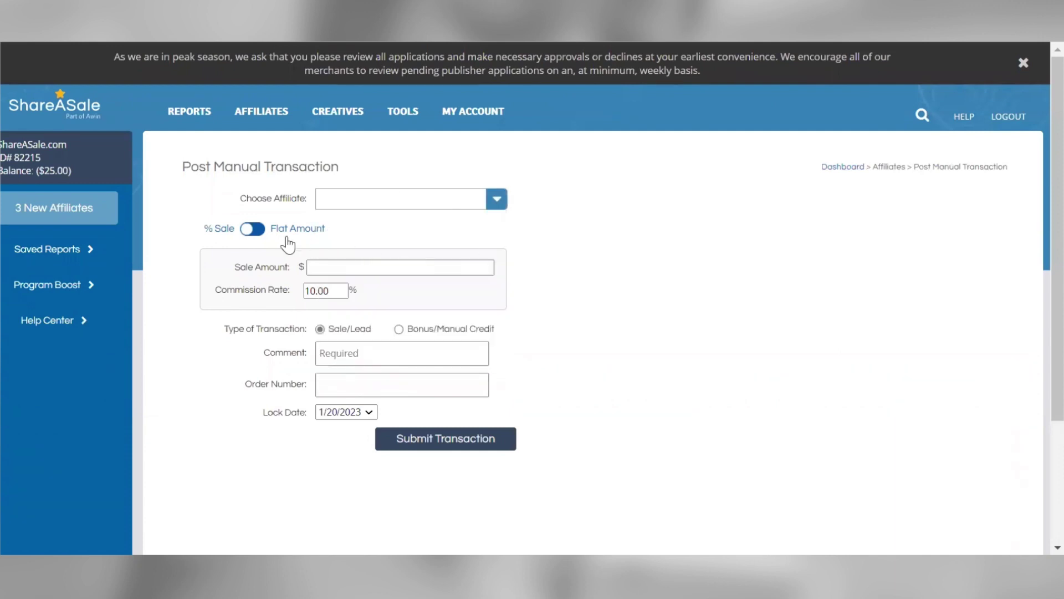
{"action": "left_click", "coordinate": [334, 269]}
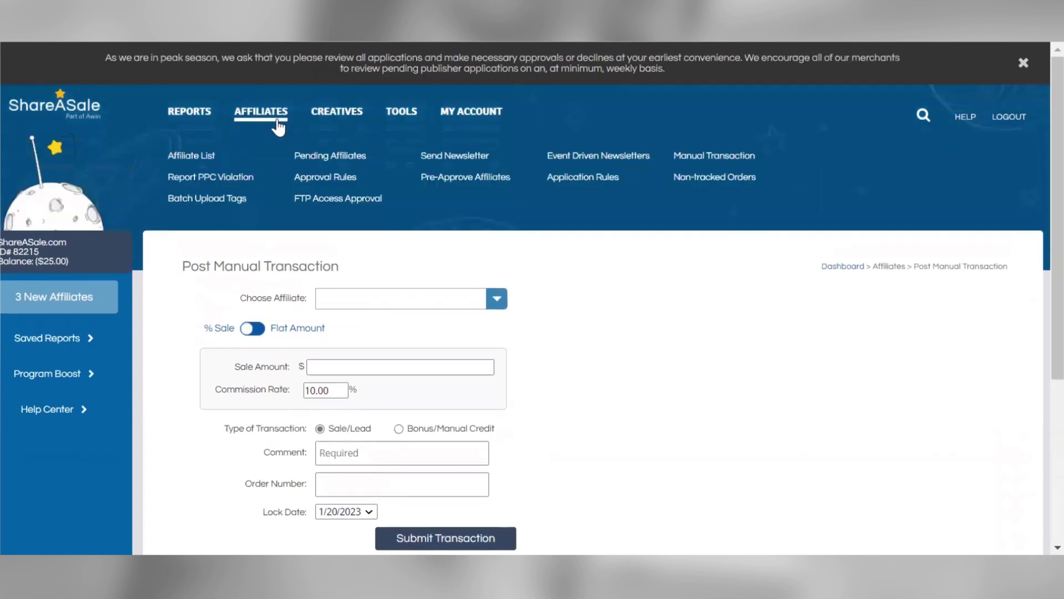
Go to the Recruitment Tool and examine its curated search categories, domain name search and prospect baskets
{"action": "left_click", "coordinate": [280, 124]}
{"action": "left_click", "coordinate": [398, 121]}
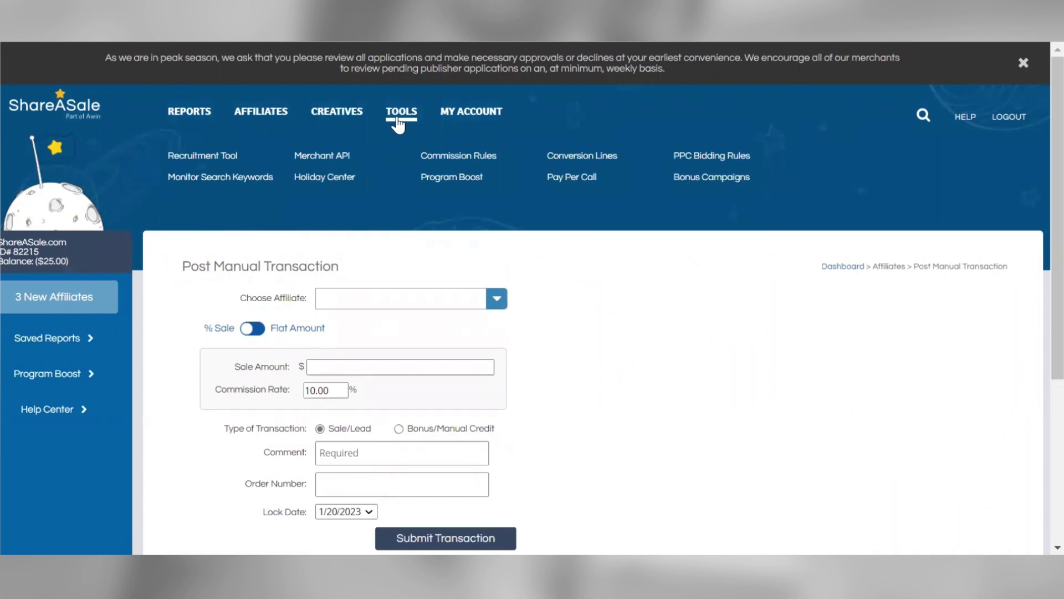
{"action": "left_click", "coordinate": [213, 156]}
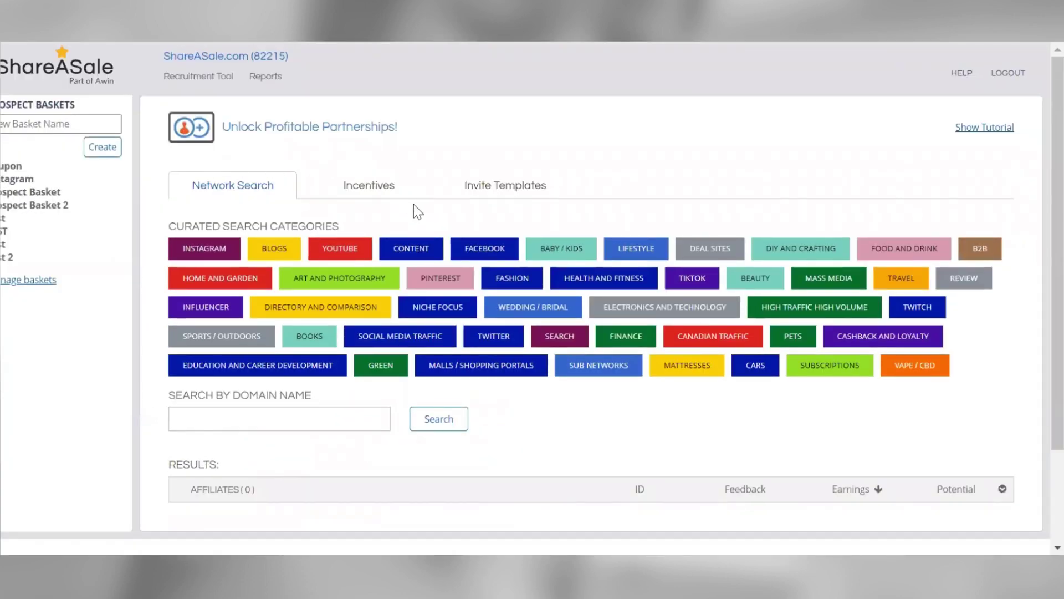
{"action": "scroll", "coordinate": [413, 212], "scroll_direction": "down", "scroll_amount": 1}
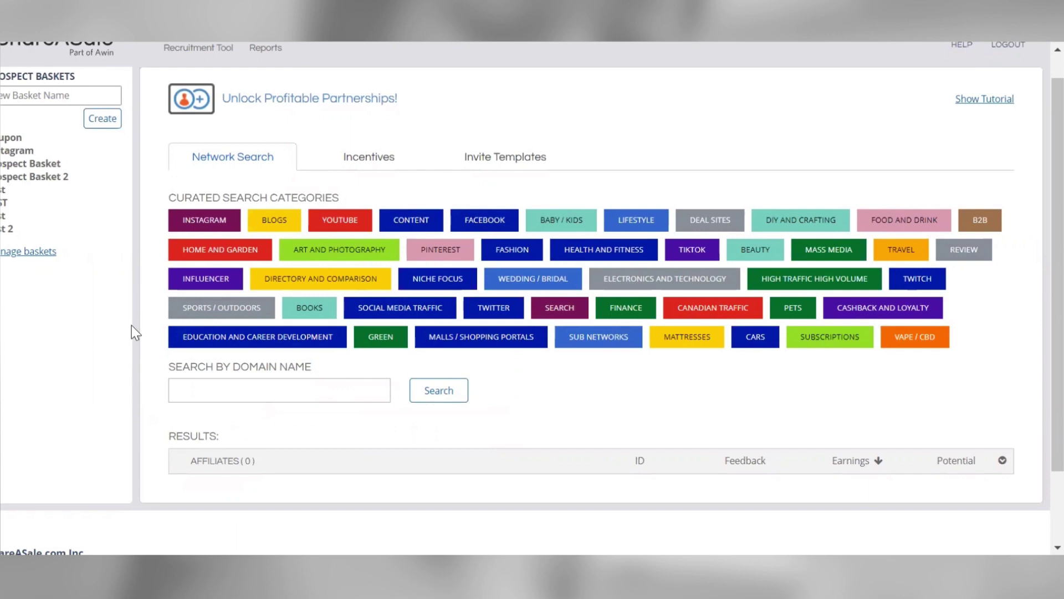
Review the Recruitment Tool's incentive settings and the invitation template's subject, message and macro fields
{"action": "left_click", "coordinate": [368, 165]}
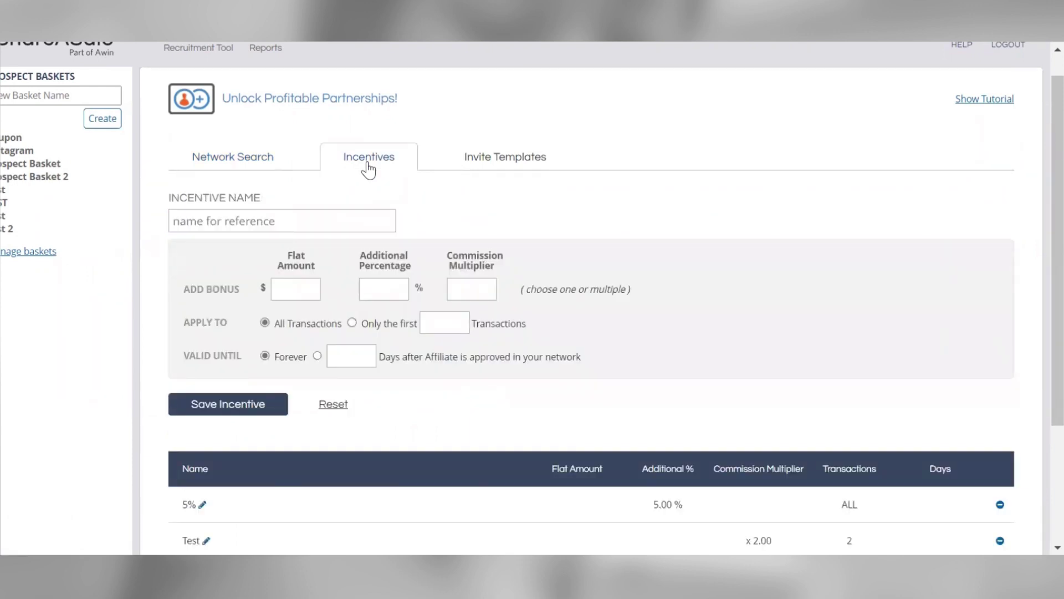
{"action": "left_click", "coordinate": [480, 170]}
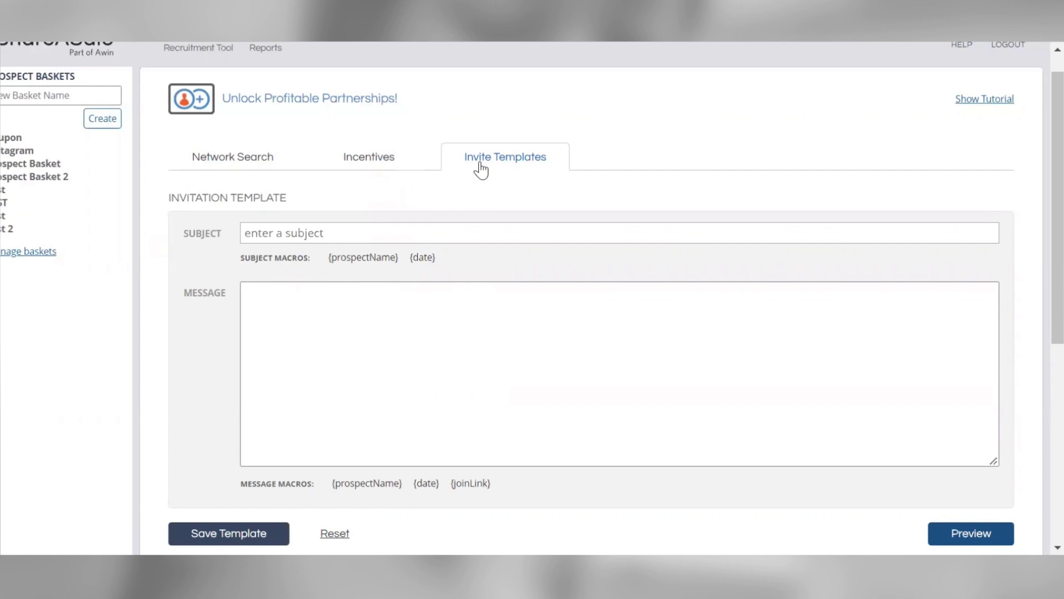
{"action": "left_click", "coordinate": [398, 326]}
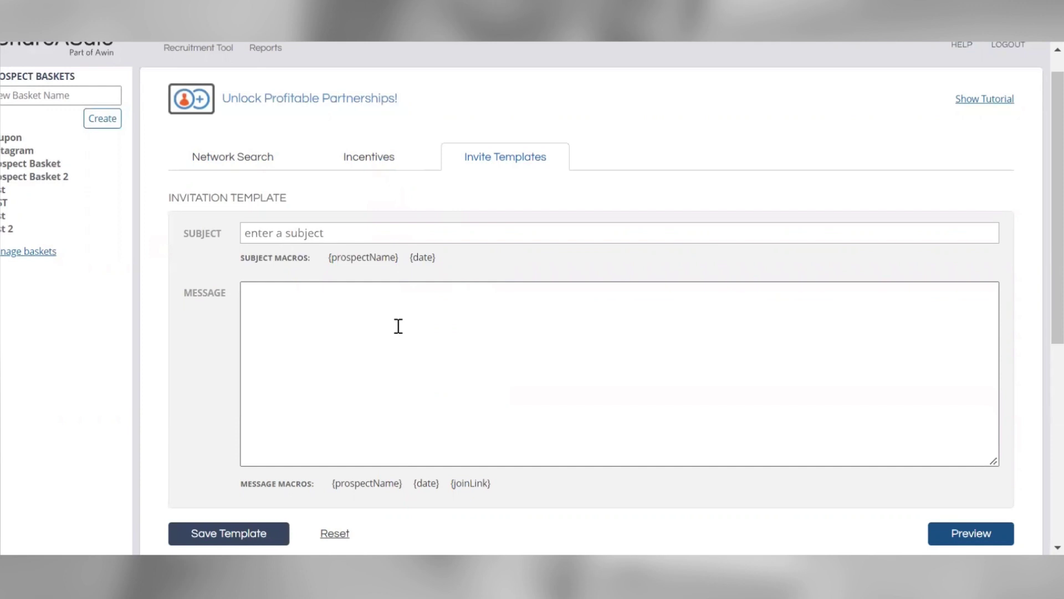
{"action": "scroll", "coordinate": [398, 326], "scroll_direction": "down", "scroll_amount": 2}
{"action": "scroll", "coordinate": [398, 326], "scroll_direction": "up", "scroll_amount": 1}
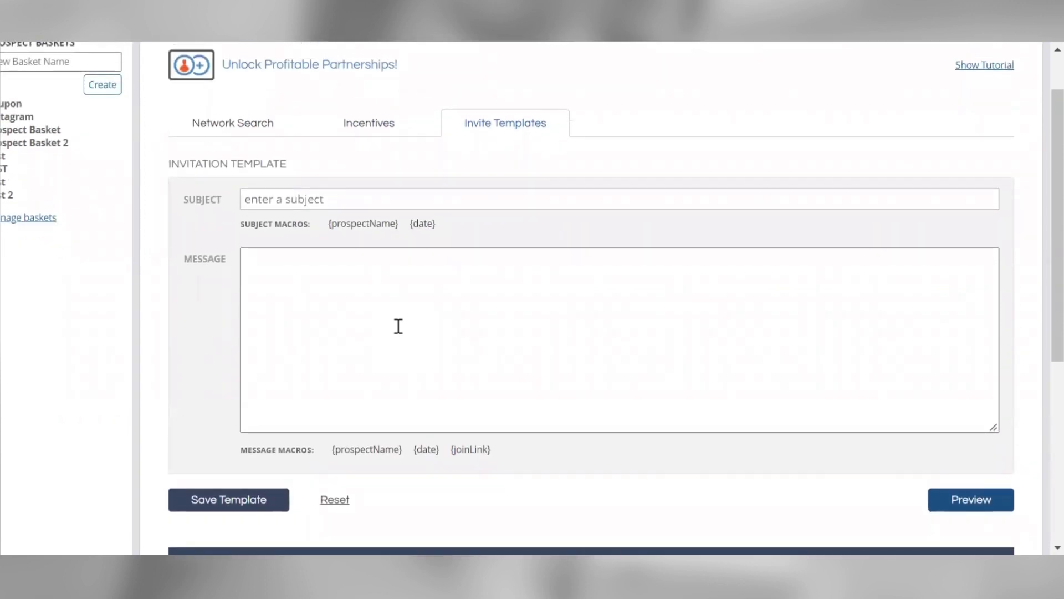
{"action": "scroll", "coordinate": [398, 326], "scroll_direction": "up", "scroll_amount": 1}
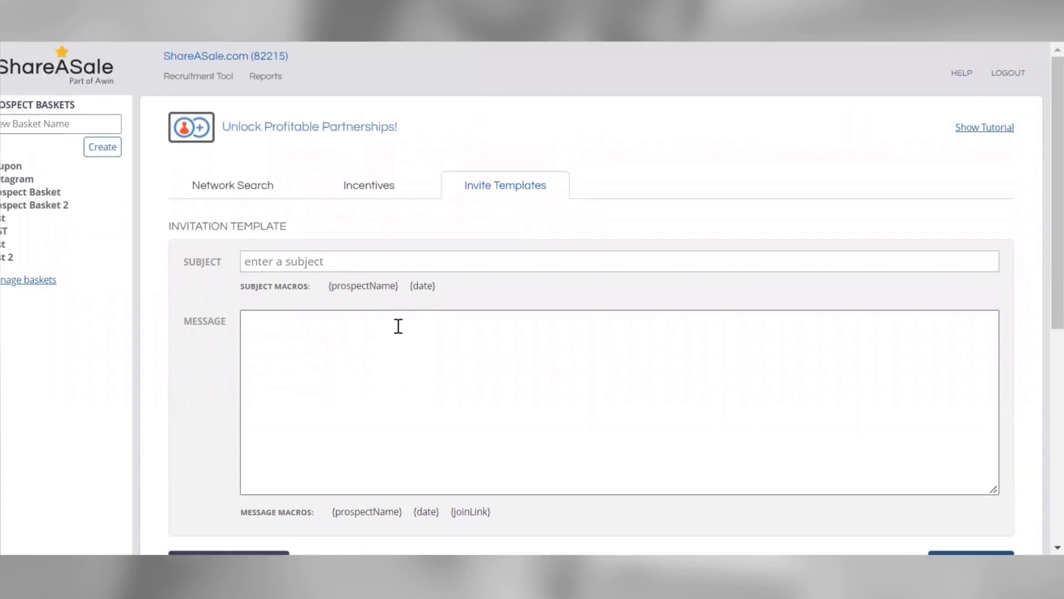
Step through the recruitment tutorial's pages on creating a basket and building an incentive, and close it
{"action": "left_click", "coordinate": [967, 128]}
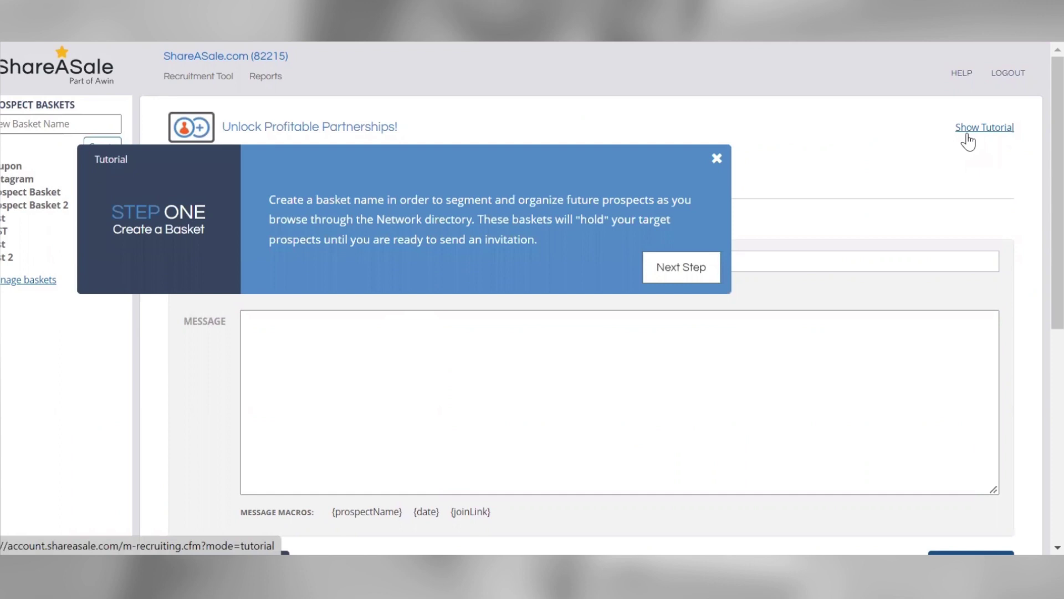
{"action": "left_click", "coordinate": [692, 271]}
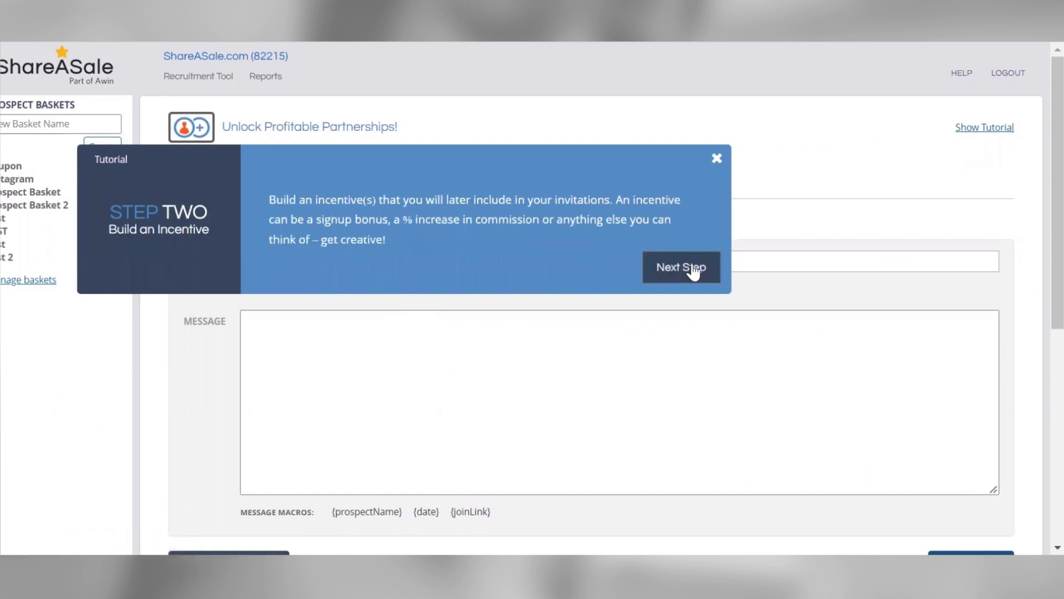
{"action": "left_click", "coordinate": [693, 271]}
{"action": "left_click", "coordinate": [716, 155]}
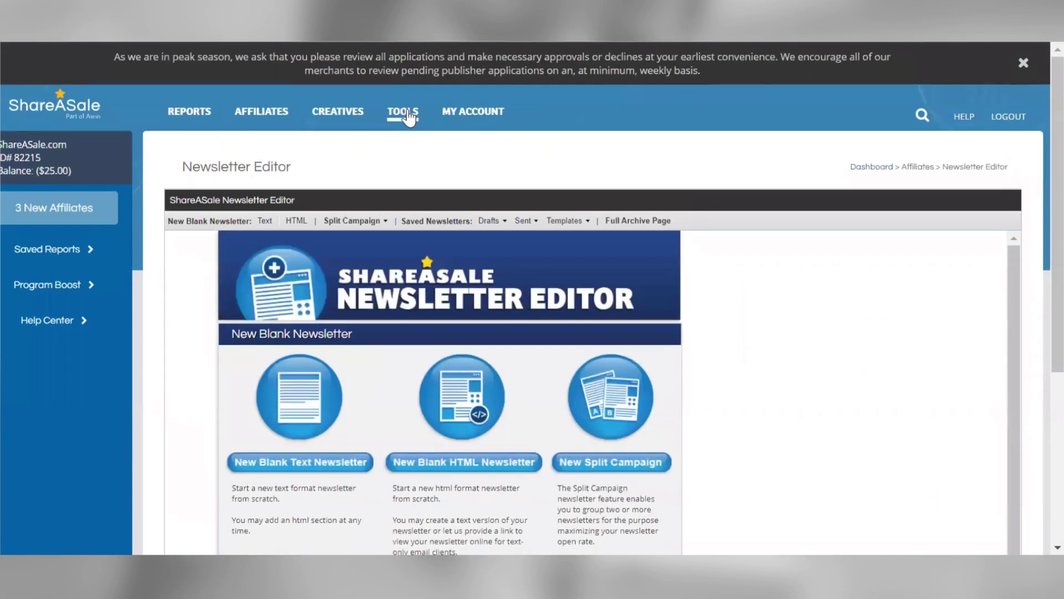
Go to Commission Rules, examine the existing rules and the Predefined Commission Rules list, and close the list without adding one
{"action": "mouse_move", "coordinate": [407, 113]}
{"action": "left_click", "coordinate": [453, 159]}
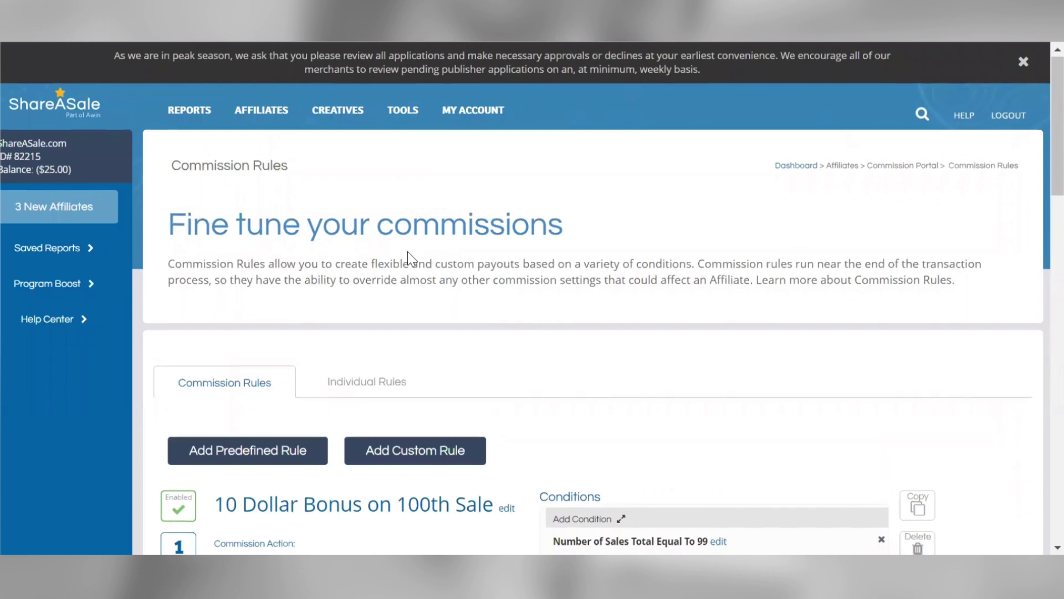
{"action": "scroll", "coordinate": [407, 252], "scroll_direction": "down", "scroll_amount": 2}
{"action": "scroll", "coordinate": [408, 255], "scroll_direction": "down", "scroll_amount": 2}
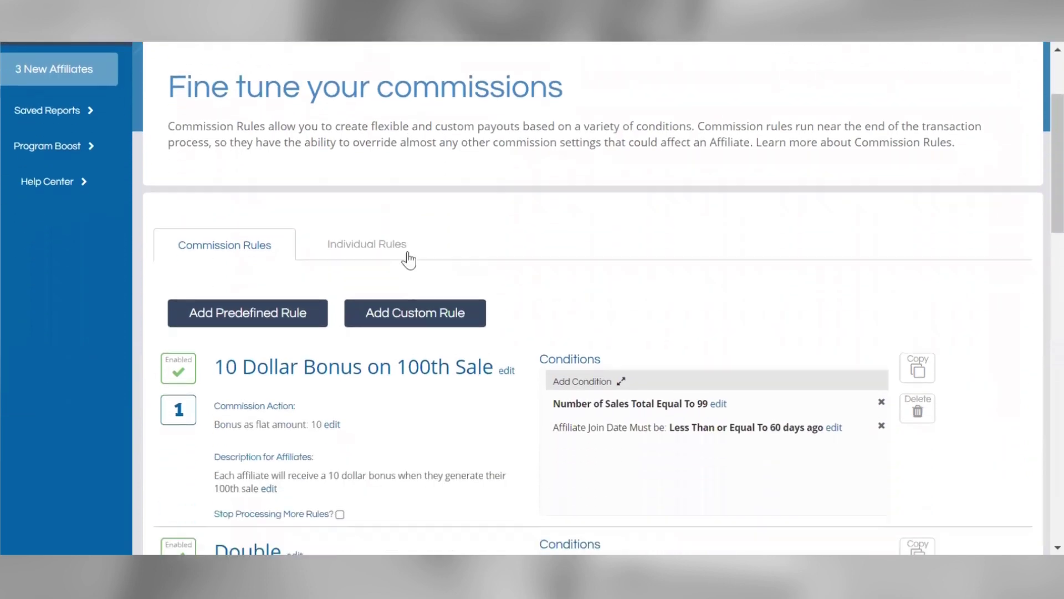
{"action": "scroll", "coordinate": [408, 256], "scroll_direction": "down", "scroll_amount": 1}
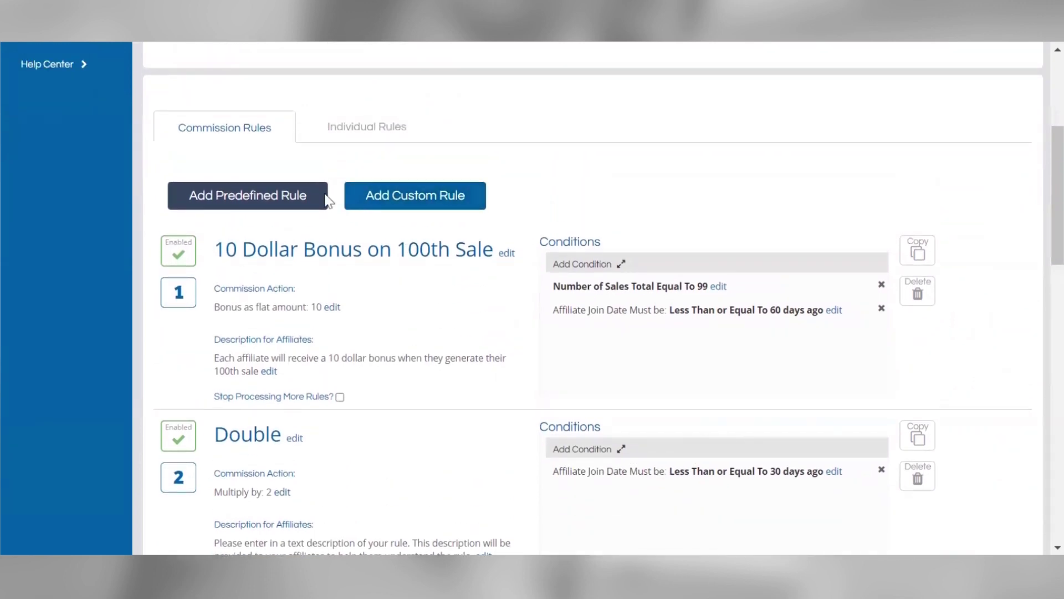
{"action": "left_click", "coordinate": [277, 213]}
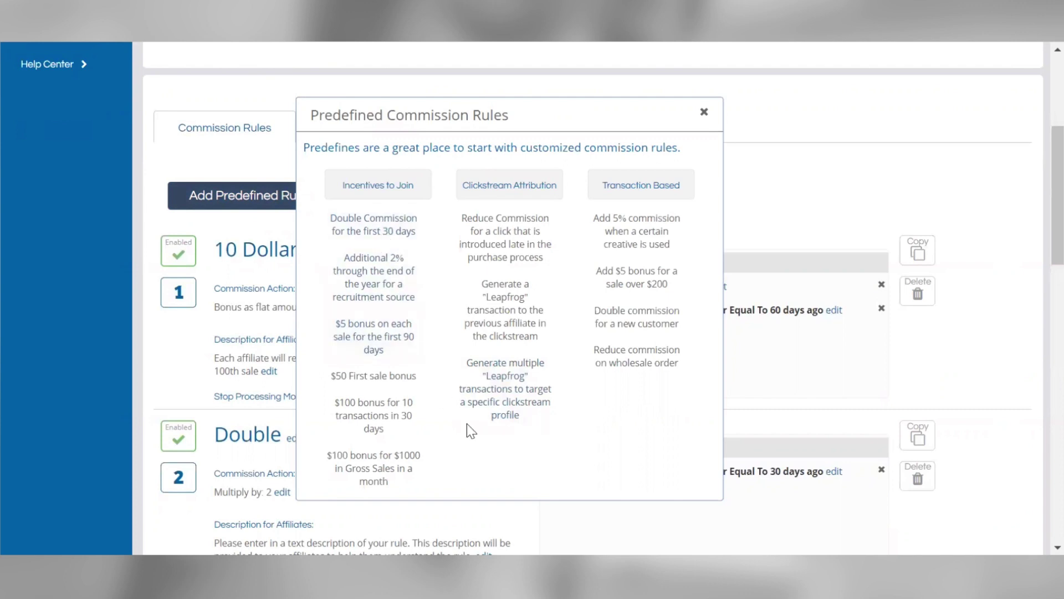
{"action": "left_click", "coordinate": [704, 113]}
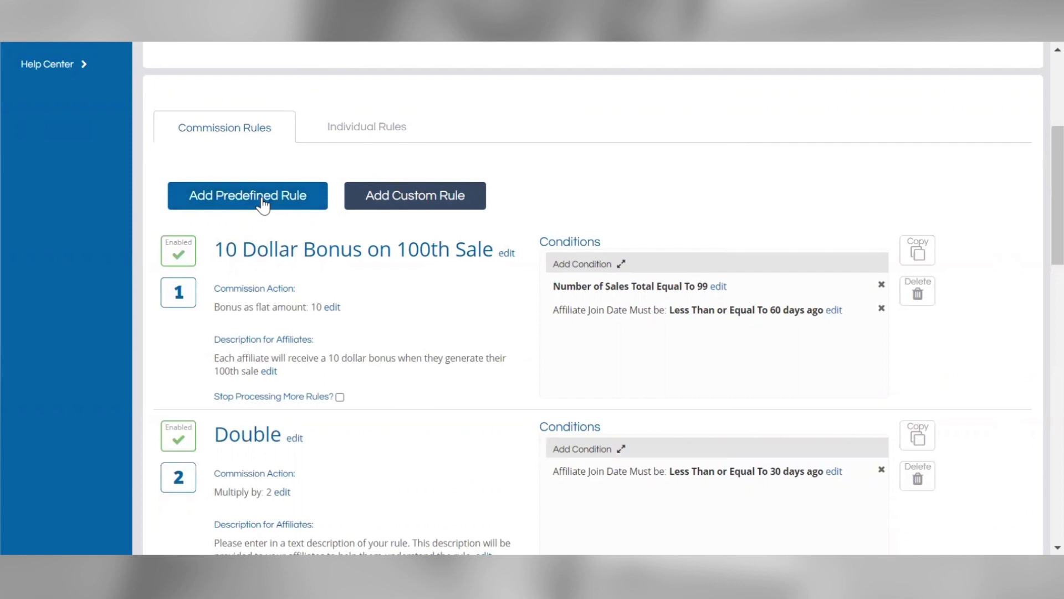
Add a custom commission rule and examine the condition types in its Condition Editor, closing the editor without choosing one
{"action": "left_click", "coordinate": [383, 200]}
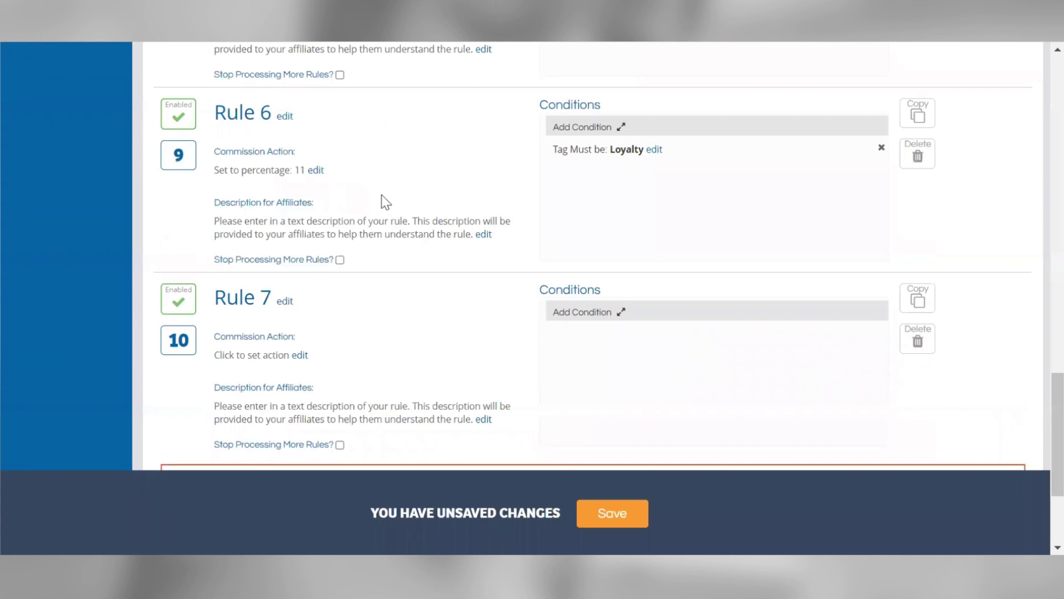
{"action": "scroll", "coordinate": [381, 195], "scroll_direction": "down", "scroll_amount": 3}
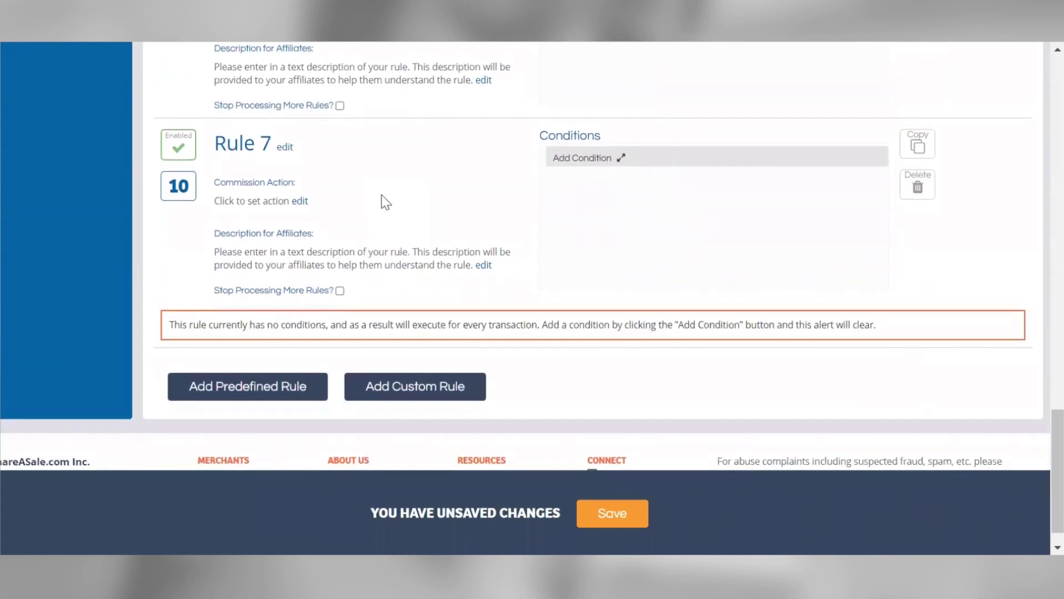
{"action": "left_click", "coordinate": [578, 160]}
{"action": "scroll", "coordinate": [467, 322], "scroll_direction": "down", "scroll_amount": 1}
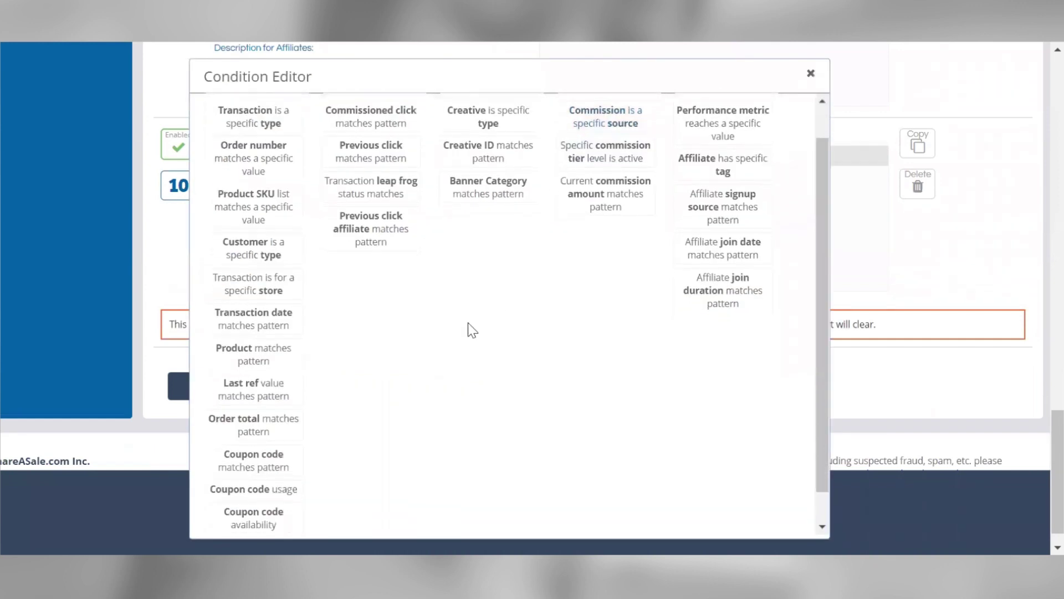
{"action": "scroll", "coordinate": [469, 323], "scroll_direction": "down", "scroll_amount": 1}
{"action": "scroll", "coordinate": [468, 330], "scroll_direction": "up", "scroll_amount": 2}
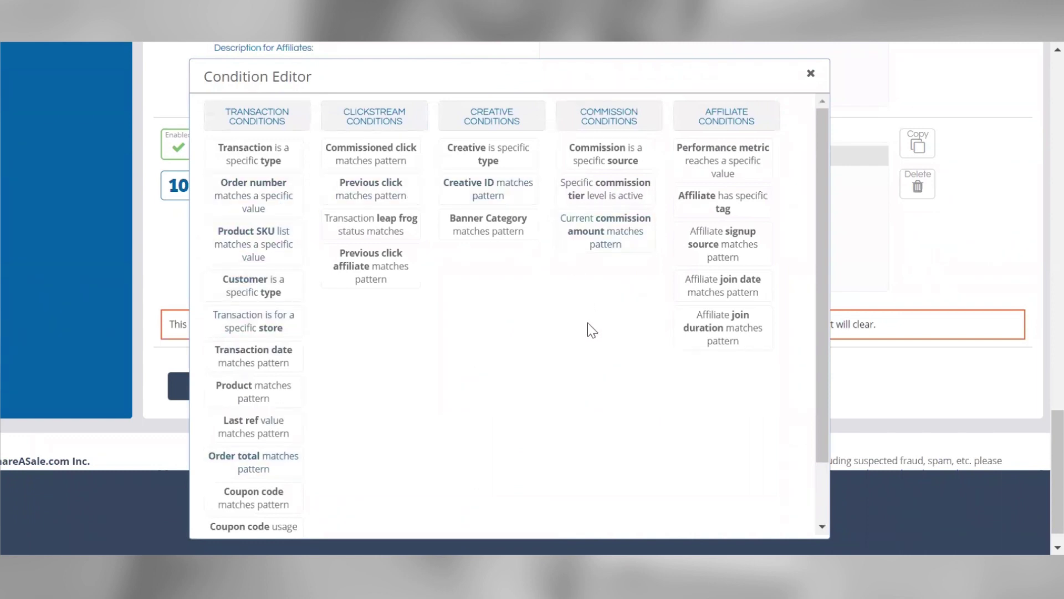
{"action": "left_click", "coordinate": [811, 78]}
{"action": "scroll", "coordinate": [748, 157], "scroll_direction": "up", "scroll_amount": 1}
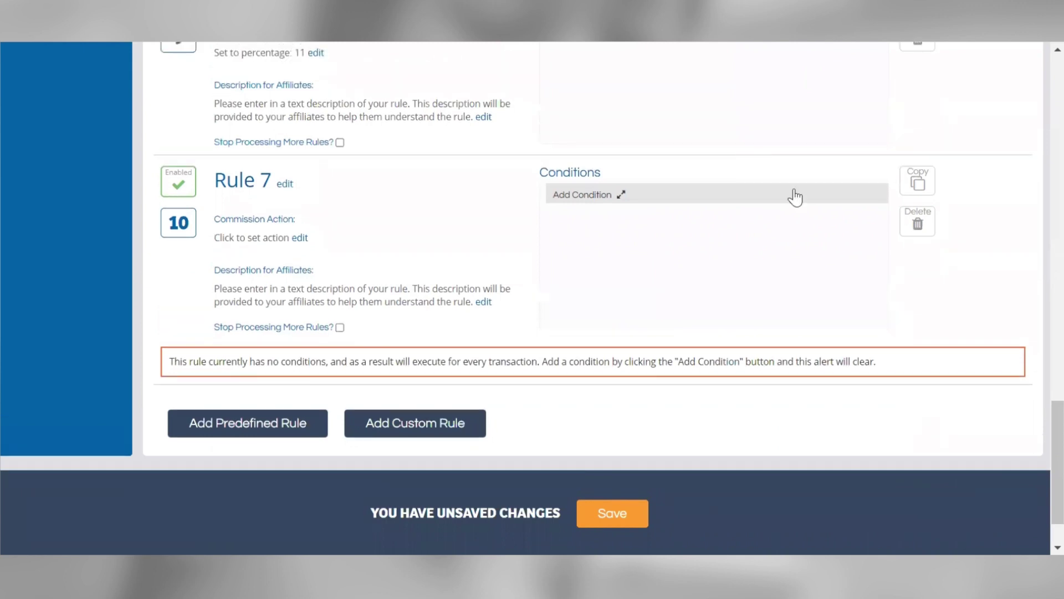
Delete the newly added custom rule that has no conditions
{"action": "left_click", "coordinate": [916, 225]}
{"action": "scroll", "coordinate": [685, 241], "scroll_direction": "up", "scroll_amount": 7}
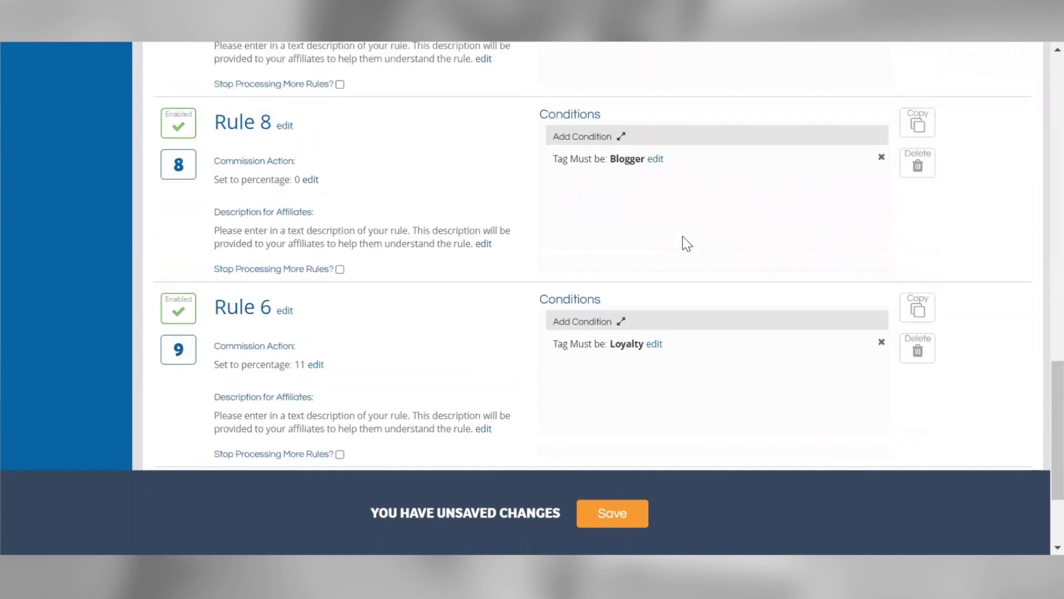
{"action": "scroll", "coordinate": [685, 240], "scroll_direction": "up", "scroll_amount": 15}
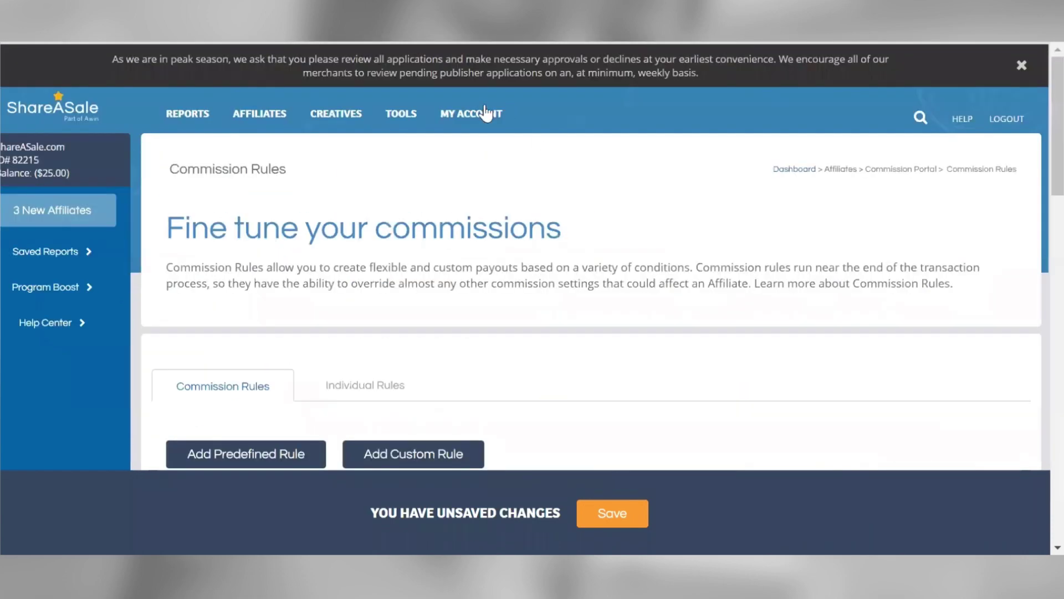
Go to Account Details, leaving the commission rules without saving, and examine the program's affiliate recruitment page
{"action": "left_click", "coordinate": [487, 117]}
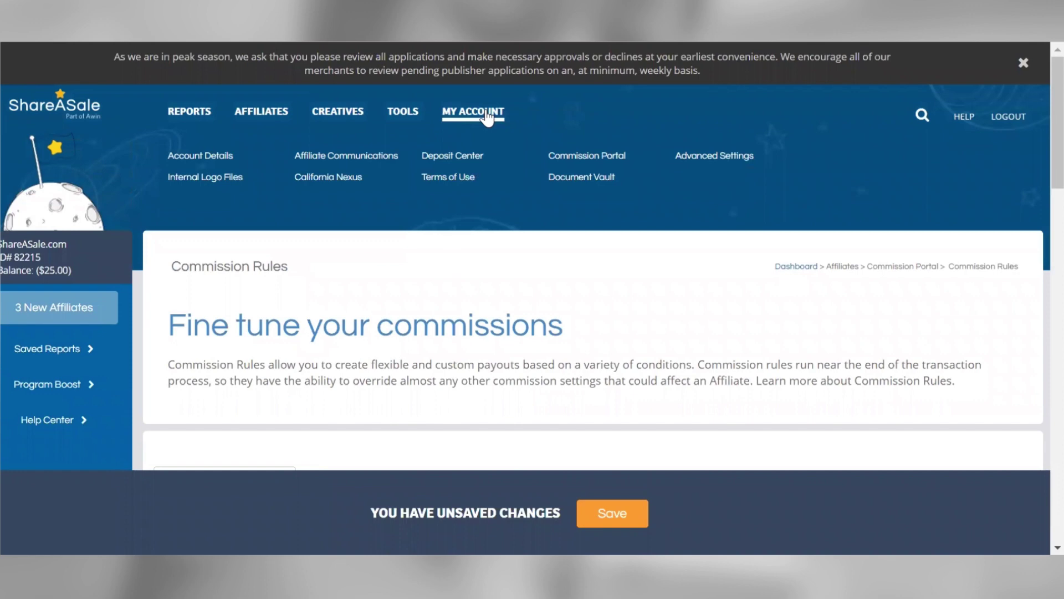
{"action": "left_click", "coordinate": [222, 163]}
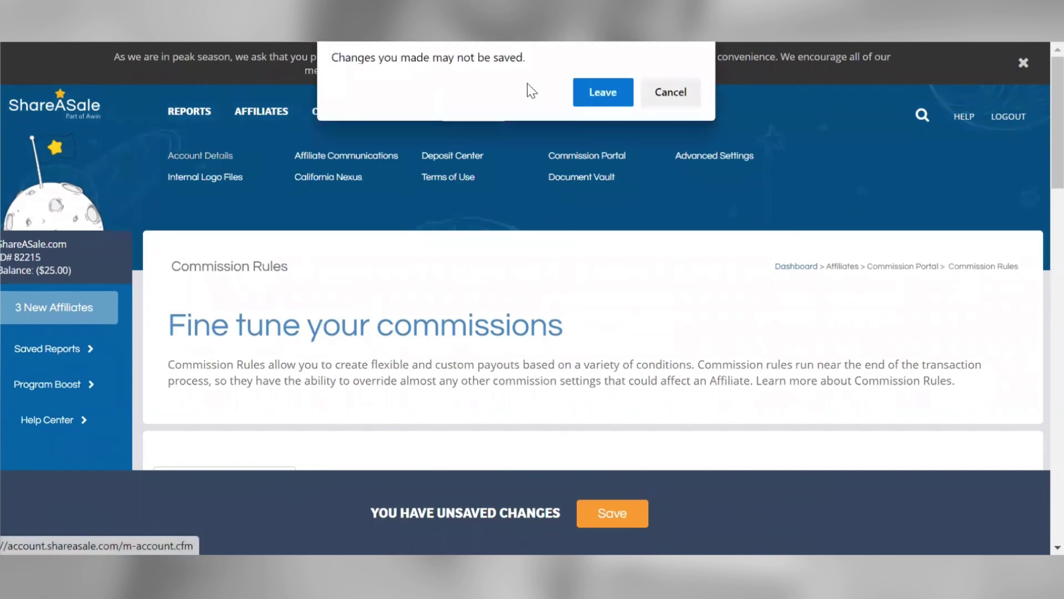
{"action": "left_click", "coordinate": [589, 95]}
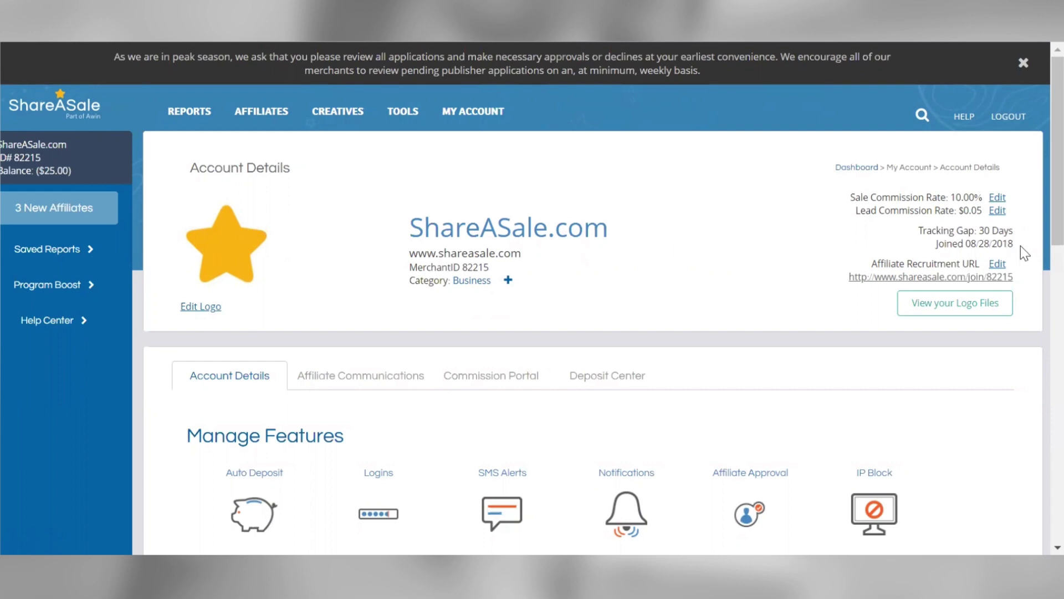
{"action": "left_click", "coordinate": [996, 282]}
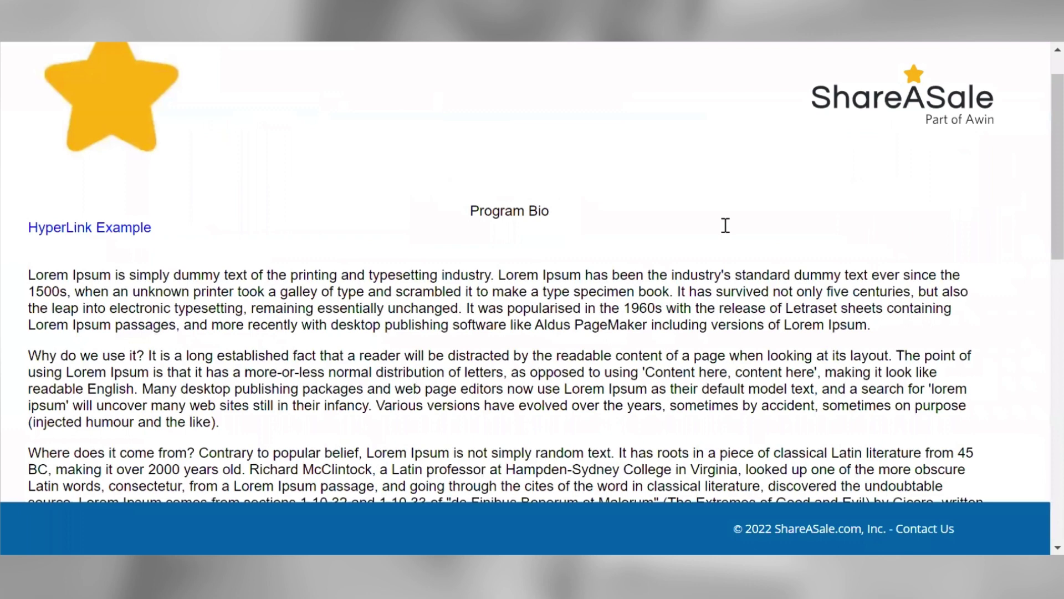
{"action": "scroll", "coordinate": [726, 226], "scroll_direction": "down", "scroll_amount": 9}
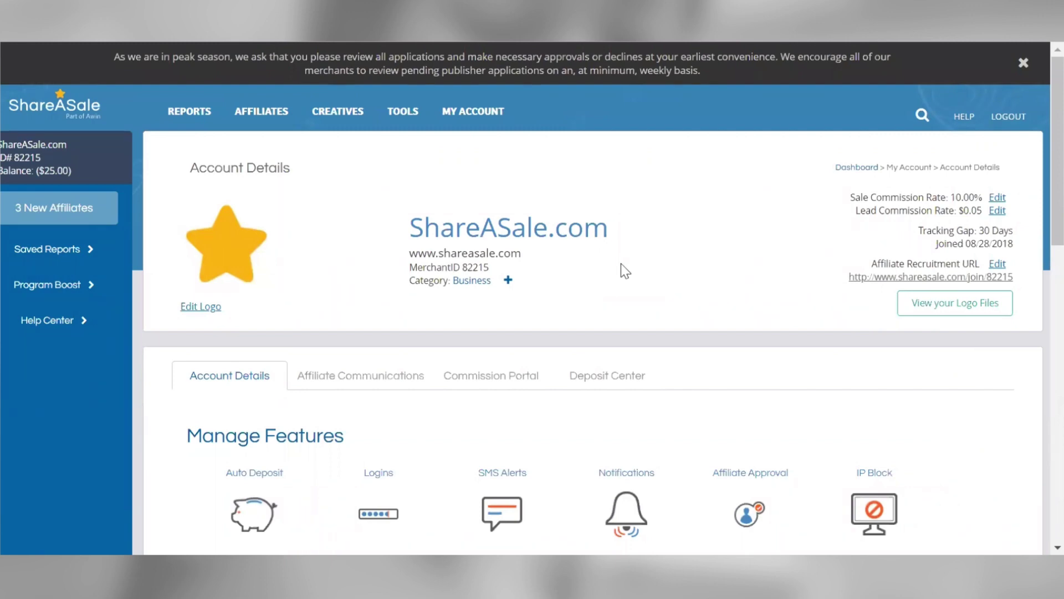
Examine the Manage Features options and the Account Information section, including contact info, public URL, additional emails and login protection
{"action": "scroll", "coordinate": [620, 264], "scroll_direction": "down", "scroll_amount": 3}
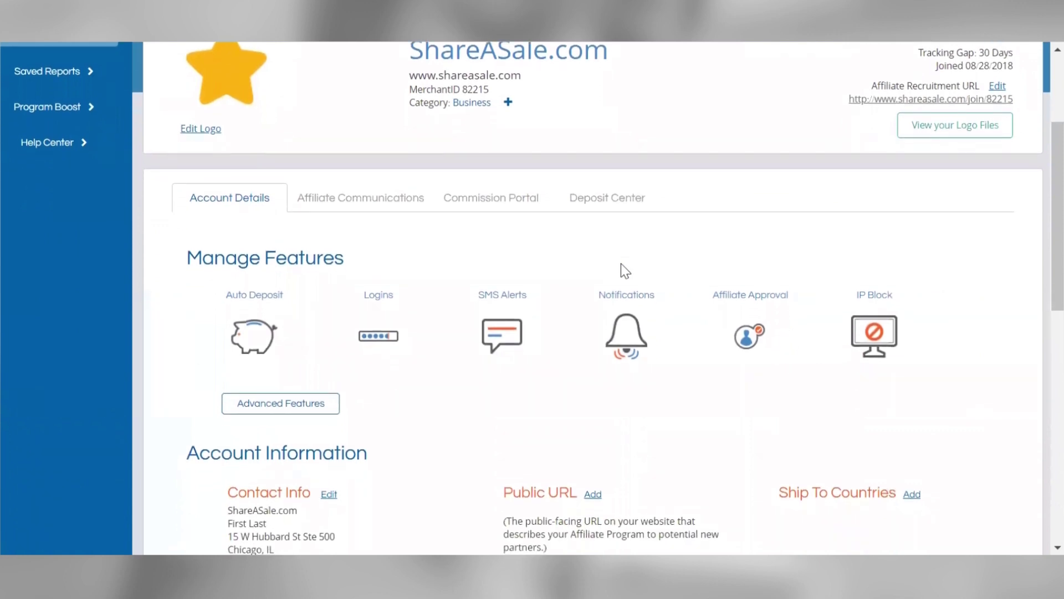
{"action": "scroll", "coordinate": [620, 263], "scroll_direction": "down", "scroll_amount": 1}
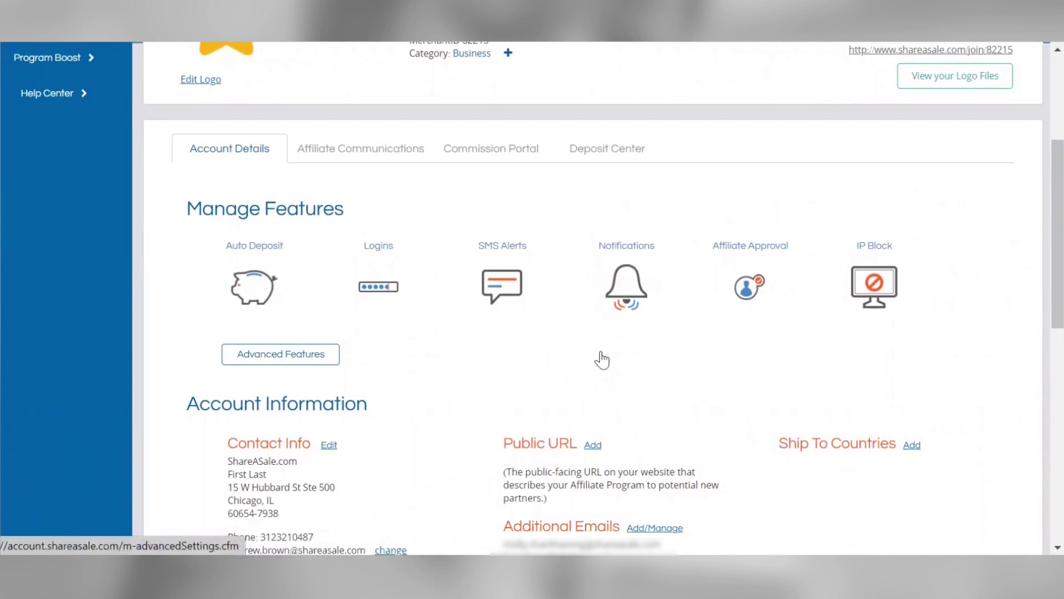
{"action": "scroll", "coordinate": [602, 361], "scroll_direction": "down", "scroll_amount": 3}
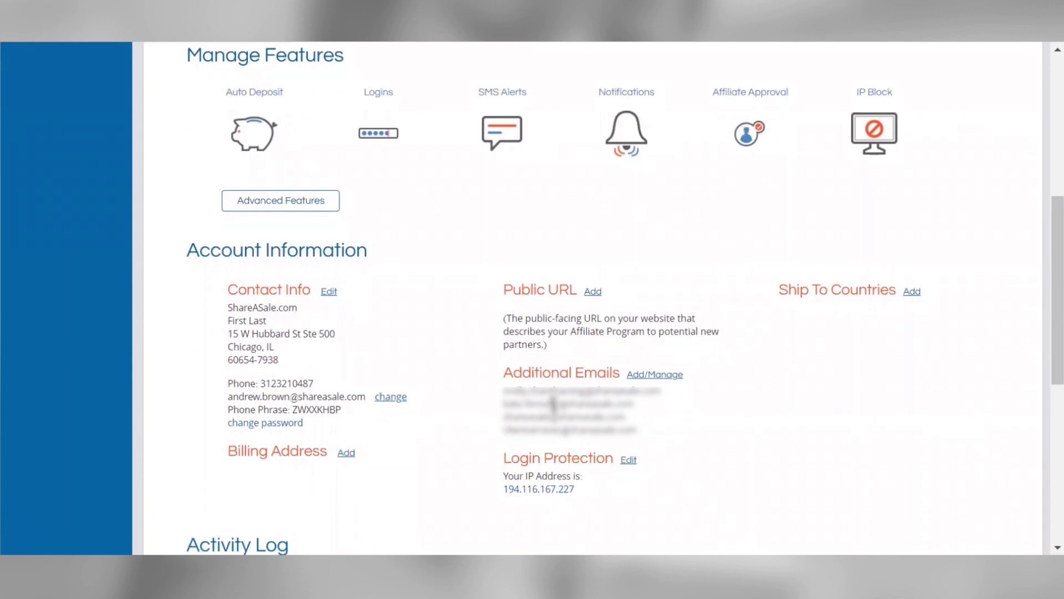
{"action": "scroll", "coordinate": [553, 408], "scroll_direction": "down", "scroll_amount": 1}
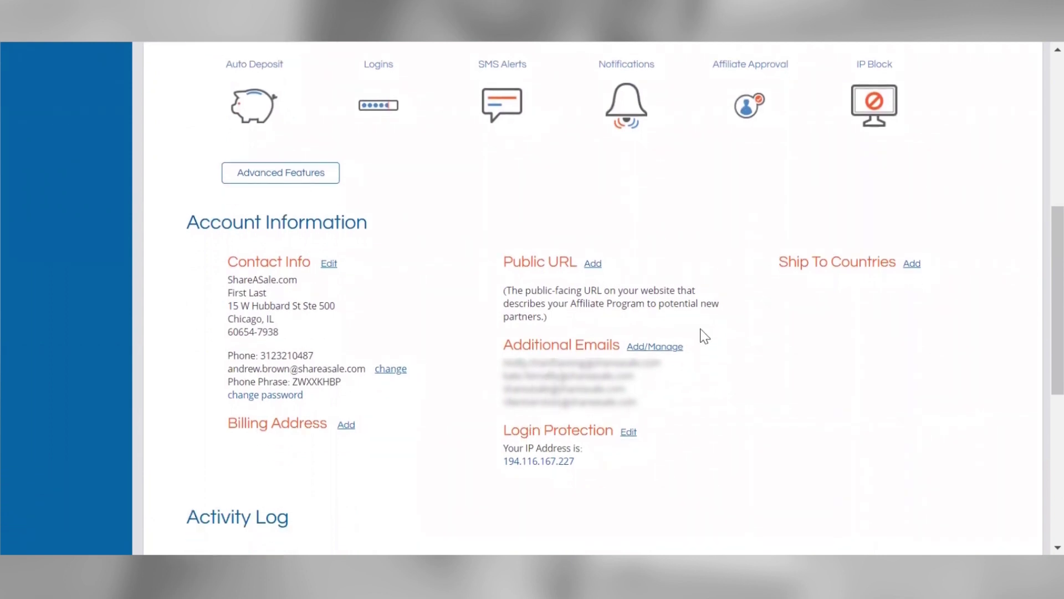
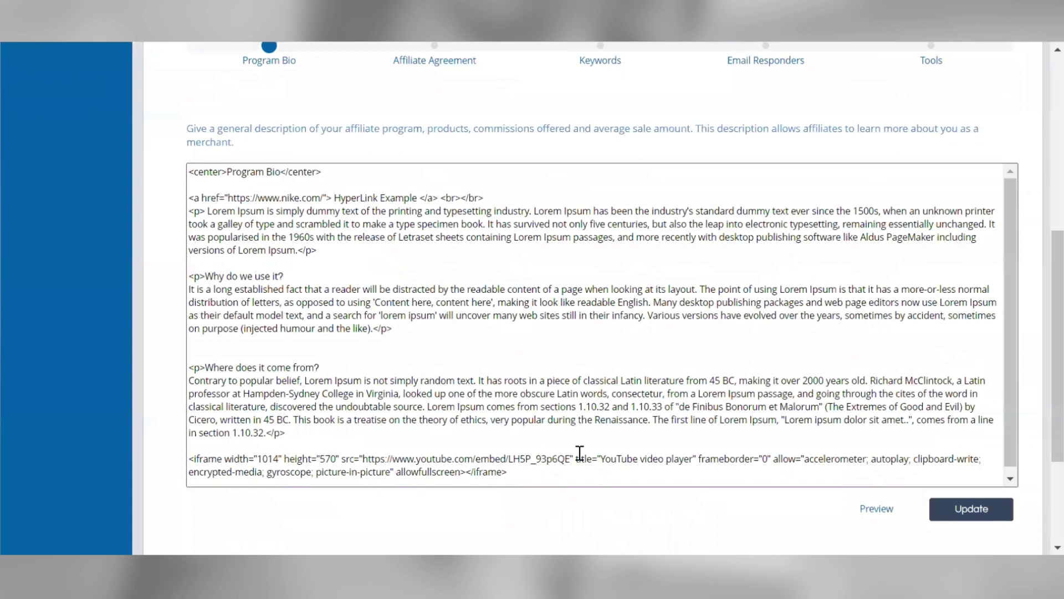
Show the Affiliate Communications section and review the HTML description in the Program Bio
{"action": "scroll", "coordinate": [579, 453], "scroll_direction": "up", "scroll_amount": 1}
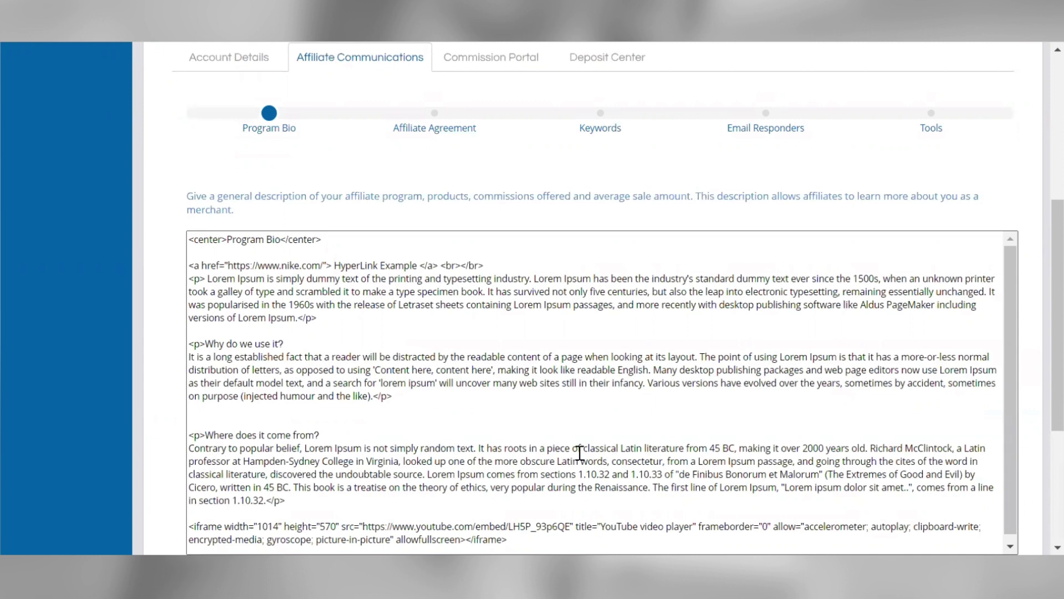
{"action": "scroll", "coordinate": [579, 453], "scroll_direction": "up", "scroll_amount": 1}
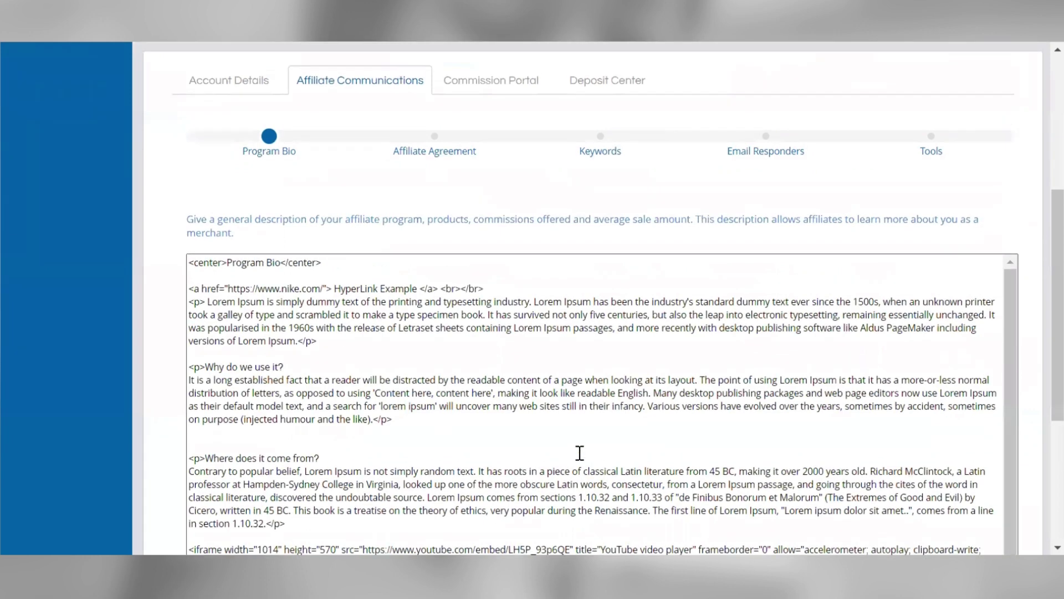
{"action": "scroll", "coordinate": [579, 453], "scroll_direction": "up", "scroll_amount": 2}
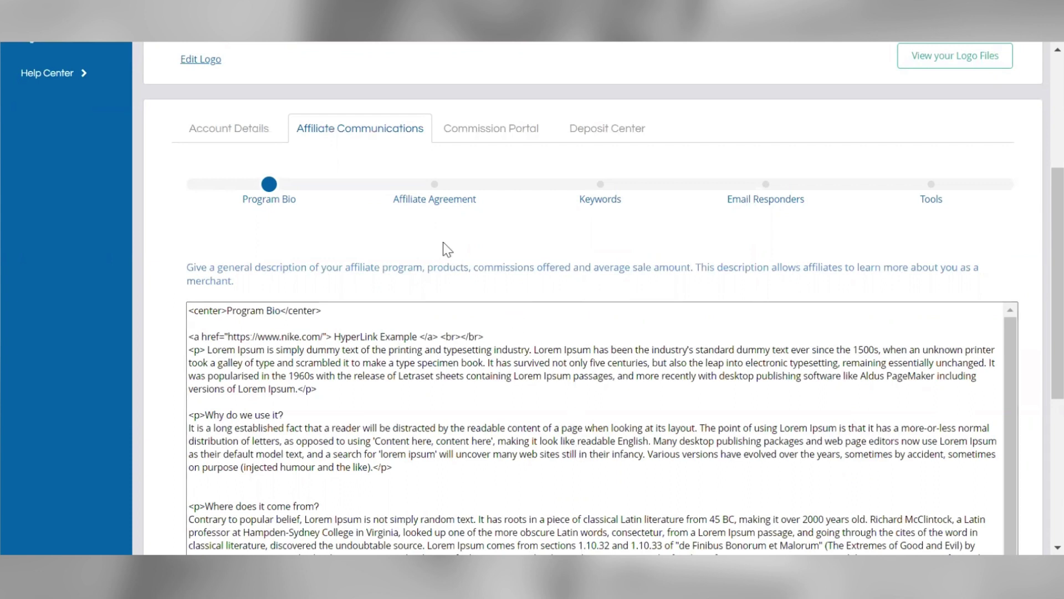
Review the Affiliate Agreement page and the merchant's Keywords list in Affiliate Communications
{"action": "left_click", "coordinate": [434, 193]}
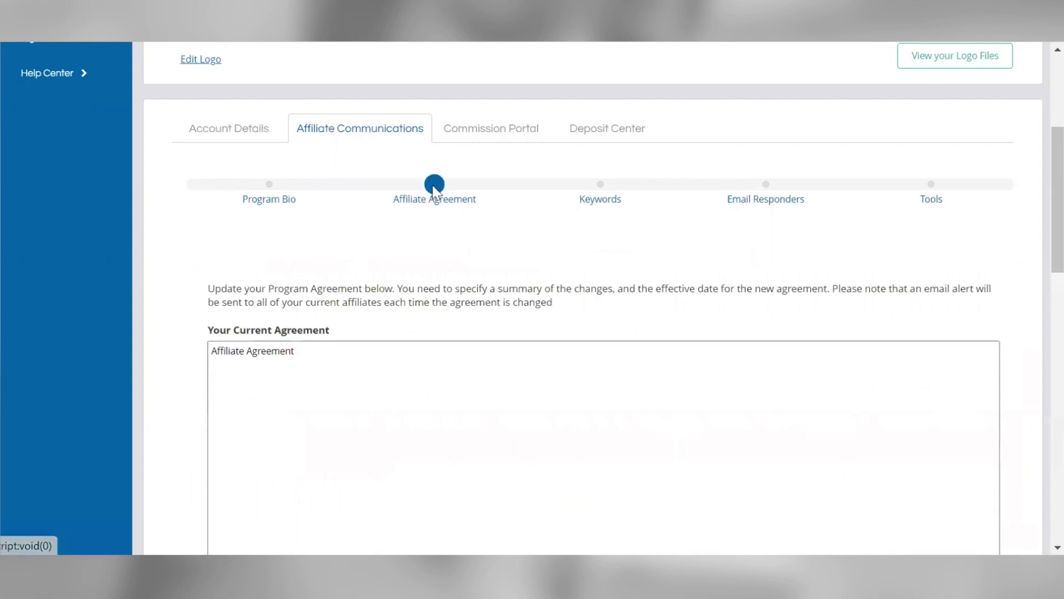
{"action": "scroll", "coordinate": [424, 309], "scroll_direction": "down", "scroll_amount": 3}
{"action": "scroll", "coordinate": [424, 308], "scroll_direction": "down", "scroll_amount": 1}
{"action": "scroll", "coordinate": [424, 308], "scroll_direction": "up", "scroll_amount": 3}
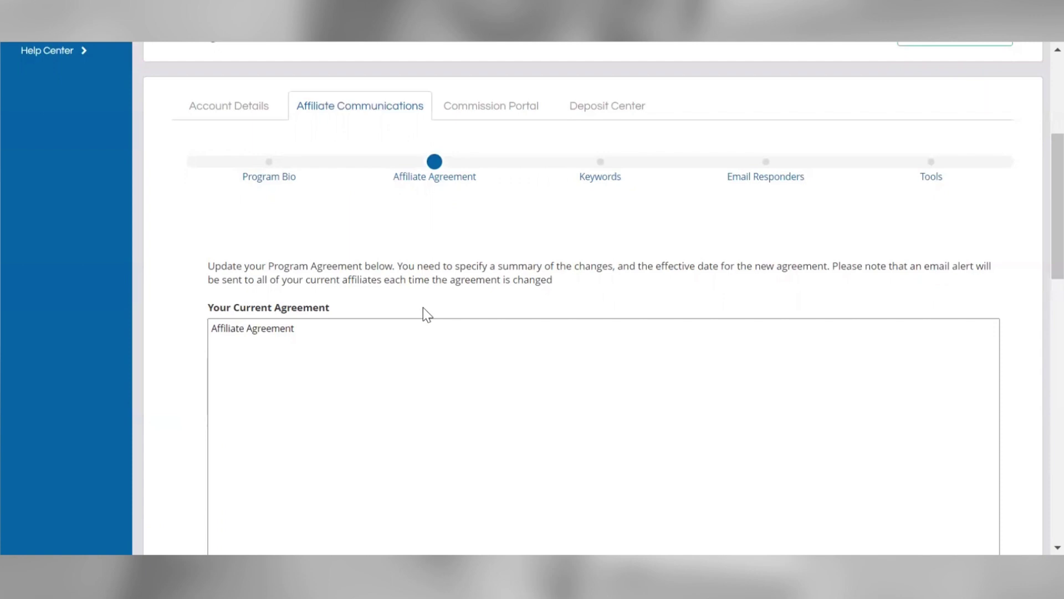
{"action": "left_click", "coordinate": [603, 166]}
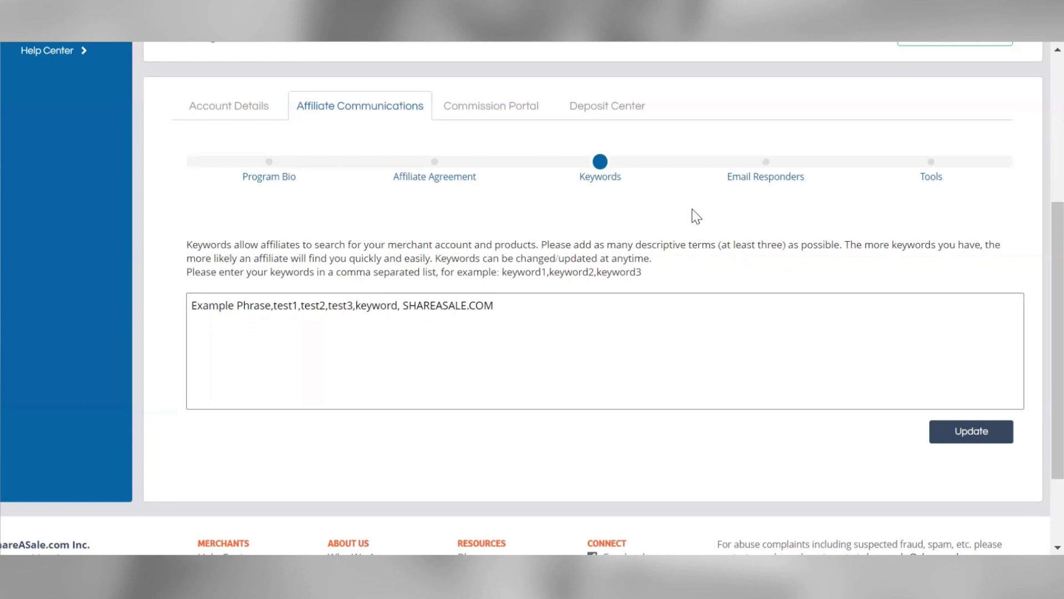
Review the Email Responders for the Apply, Declined and Approve messages, including the HTML welcome letter template
{"action": "left_click", "coordinate": [766, 162]}
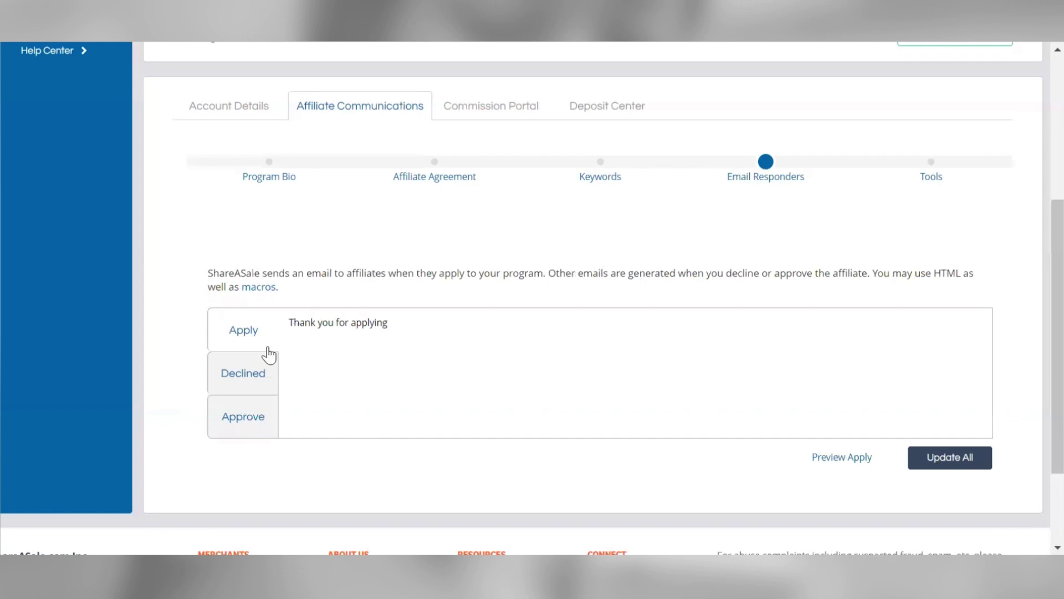
{"action": "left_click", "coordinate": [245, 376]}
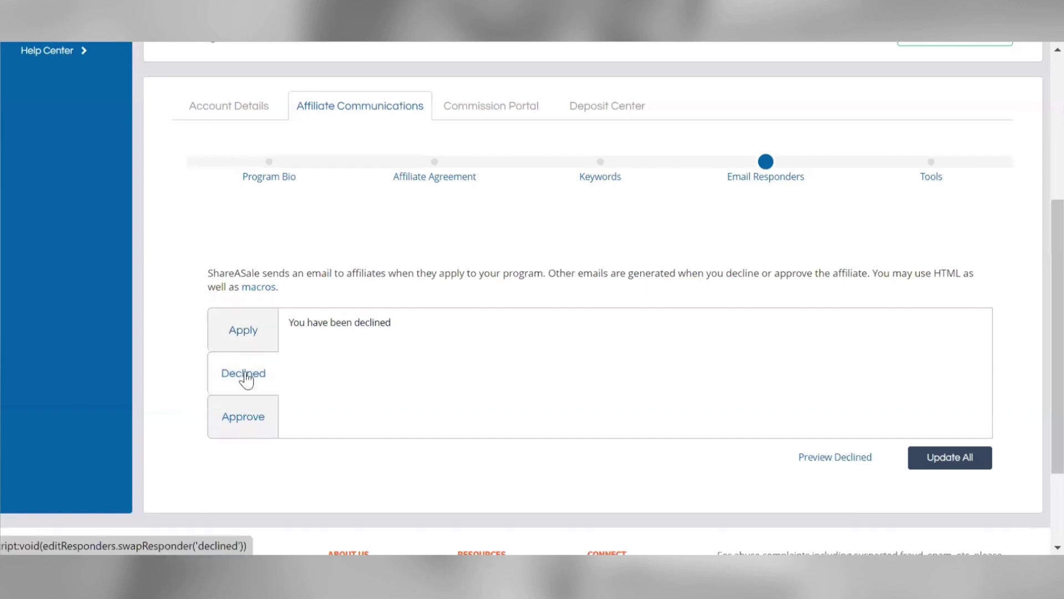
{"action": "left_click", "coordinate": [242, 419]}
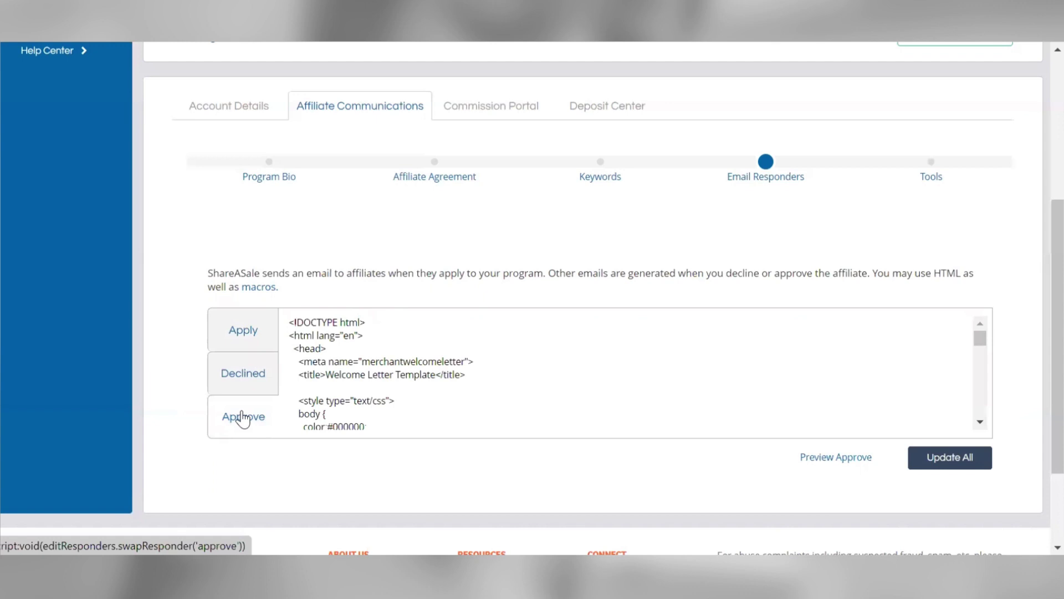
{"action": "scroll", "coordinate": [385, 411], "scroll_direction": "down", "scroll_amount": 5}
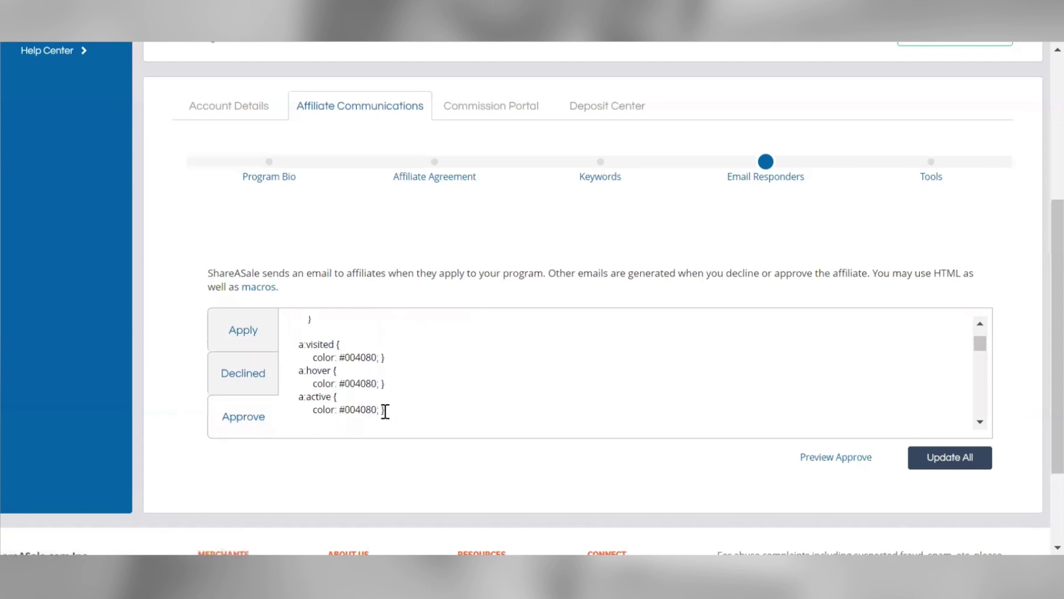
{"action": "scroll", "coordinate": [386, 411], "scroll_direction": "up", "scroll_amount": 5}
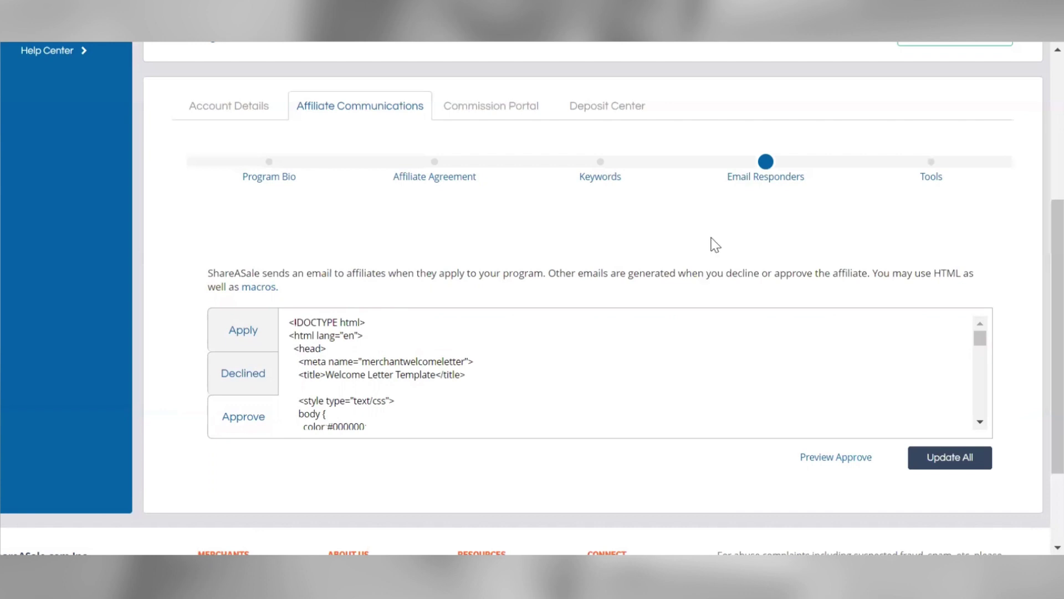
{"action": "scroll", "coordinate": [714, 234], "scroll_direction": "up", "scroll_amount": 1}
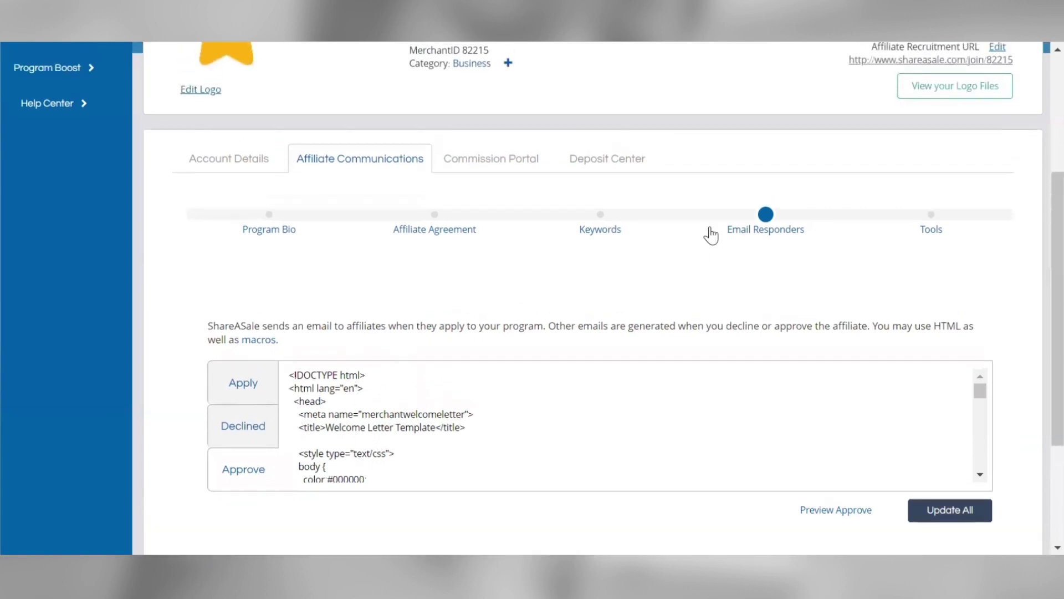
Open the Commission Portal and review the Standard commission options from Program Default Commission through Individual Commission Rules
{"action": "left_click", "coordinate": [513, 161]}
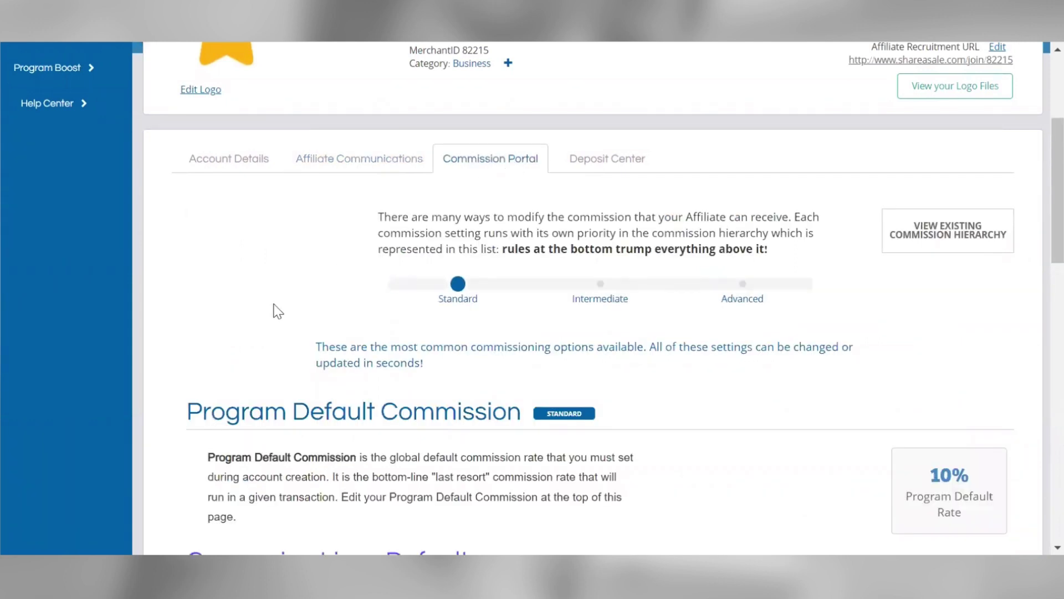
{"action": "scroll", "coordinate": [261, 316], "scroll_direction": "down", "scroll_amount": 5}
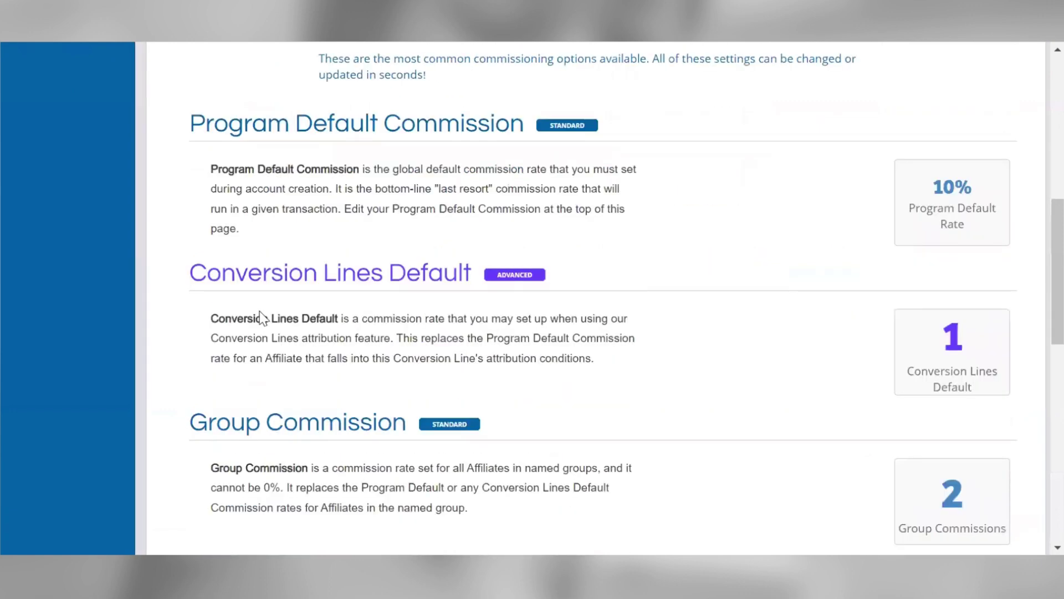
{"action": "scroll", "coordinate": [261, 312], "scroll_direction": "down", "scroll_amount": 2}
{"action": "scroll", "coordinate": [263, 317], "scroll_direction": "down", "scroll_amount": 3}
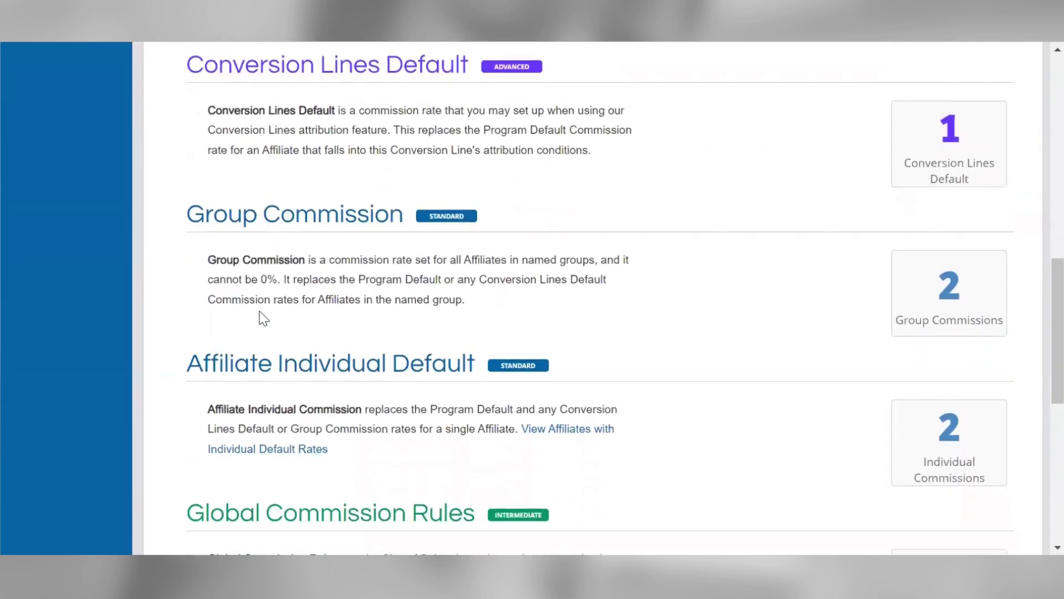
{"action": "scroll", "coordinate": [264, 319], "scroll_direction": "down", "scroll_amount": 6}
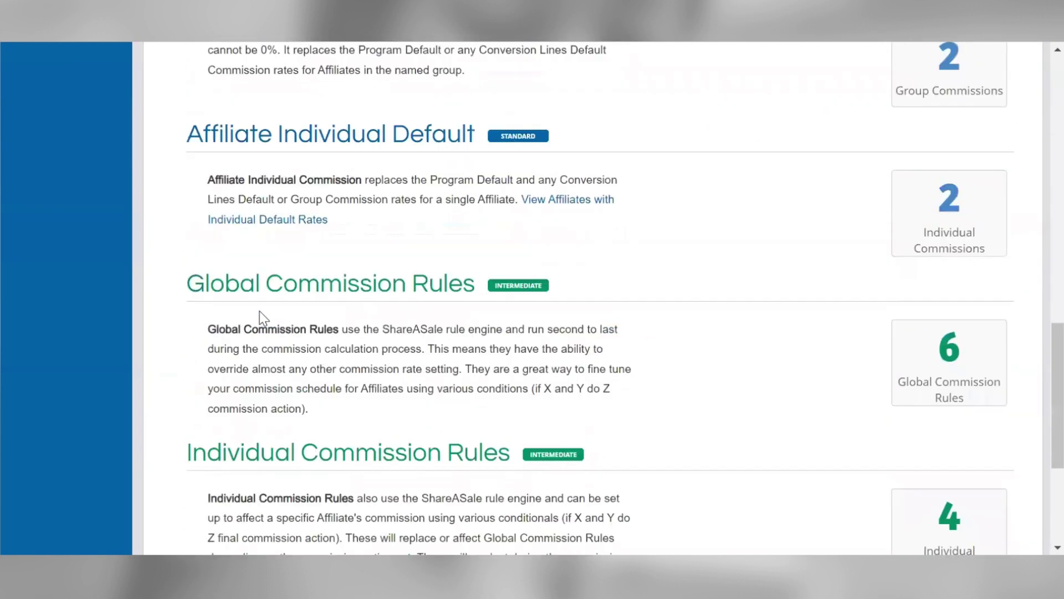
{"action": "scroll", "coordinate": [266, 314], "scroll_direction": "down", "scroll_amount": 1}
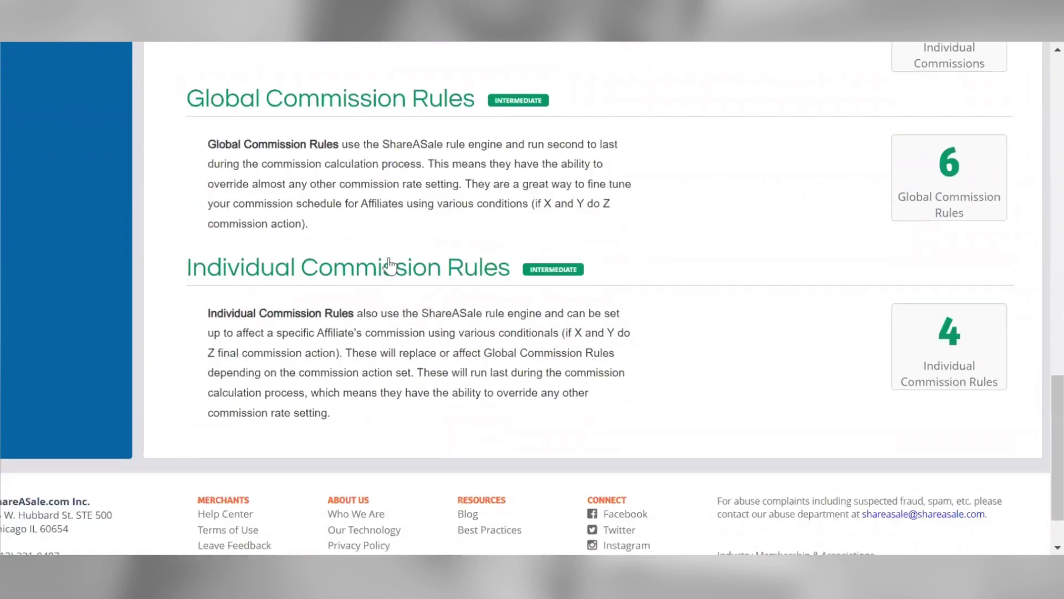
Reread the Global Commission Rules description and return through the group and default commission types to the start of the Commission Portal
{"action": "scroll", "coordinate": [361, 348], "scroll_direction": "up", "scroll_amount": 2}
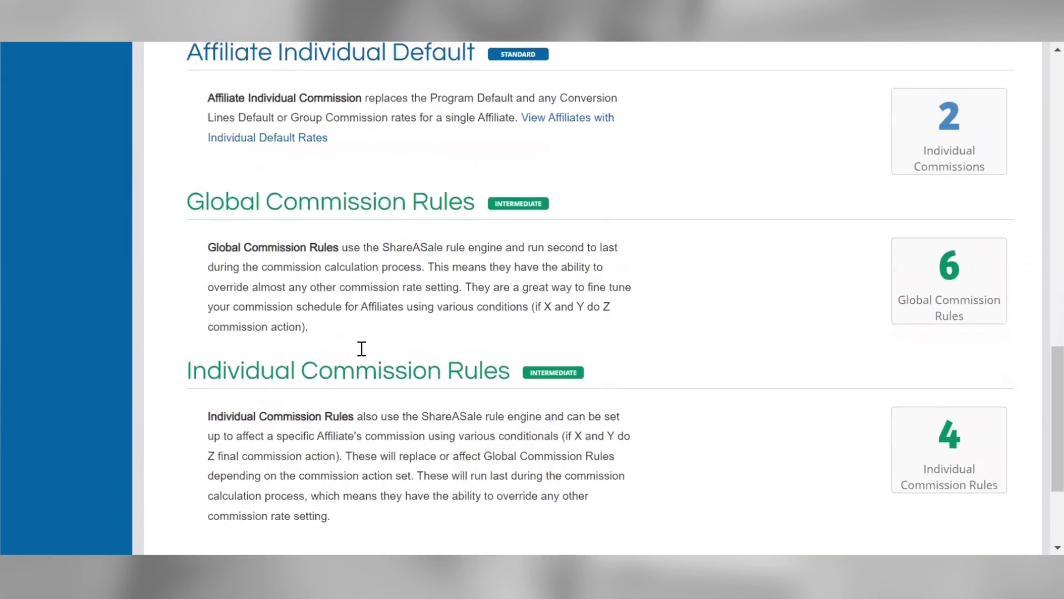
{"action": "scroll", "coordinate": [363, 354], "scroll_direction": "up", "scroll_amount": 1}
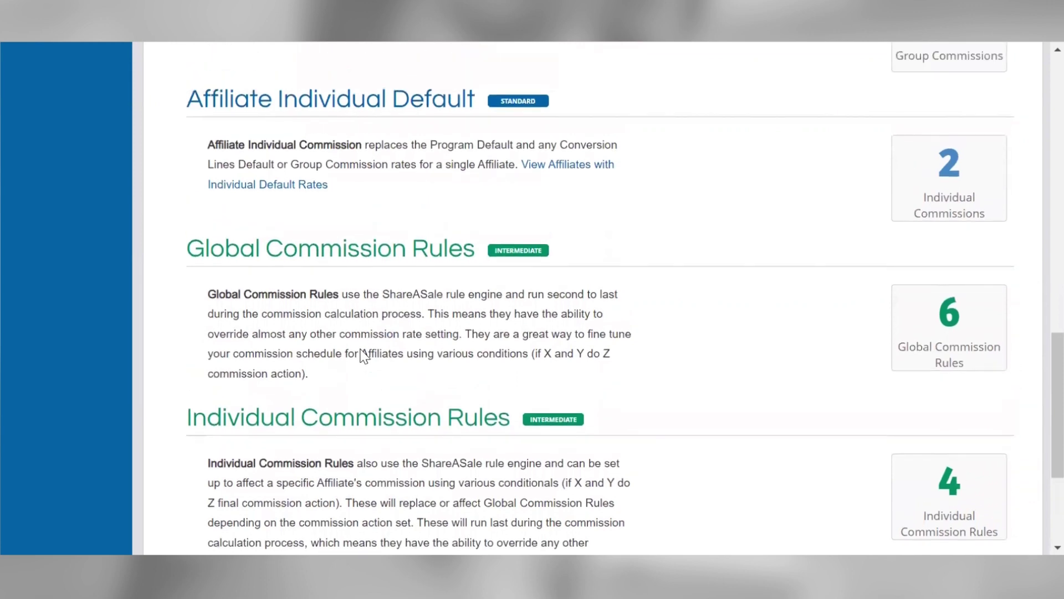
{"action": "scroll", "coordinate": [362, 348], "scroll_direction": "down", "scroll_amount": 1}
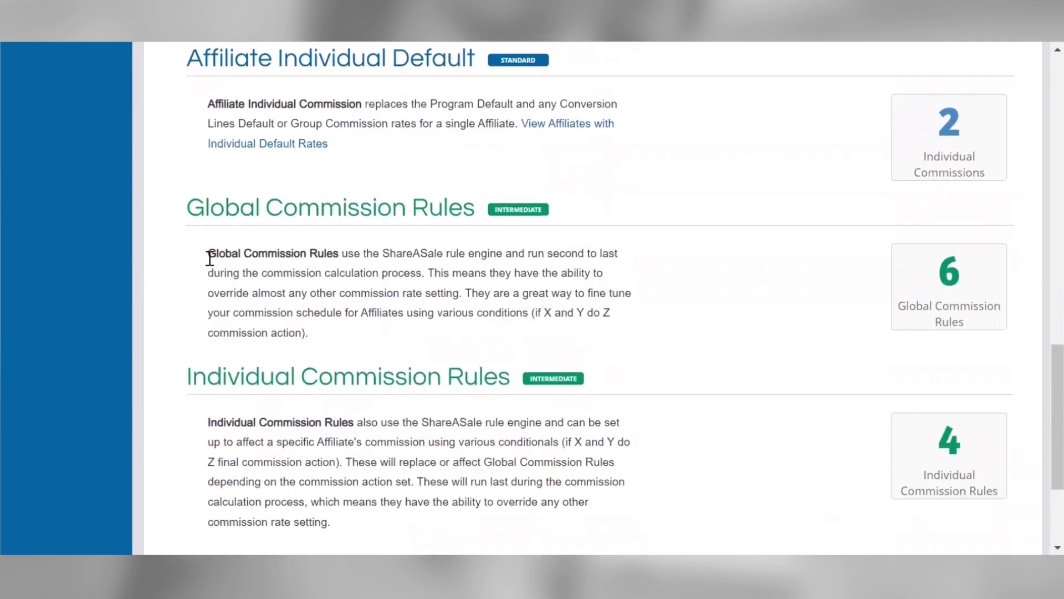
{"action": "scroll", "coordinate": [210, 257], "scroll_direction": "up", "scroll_amount": 3}
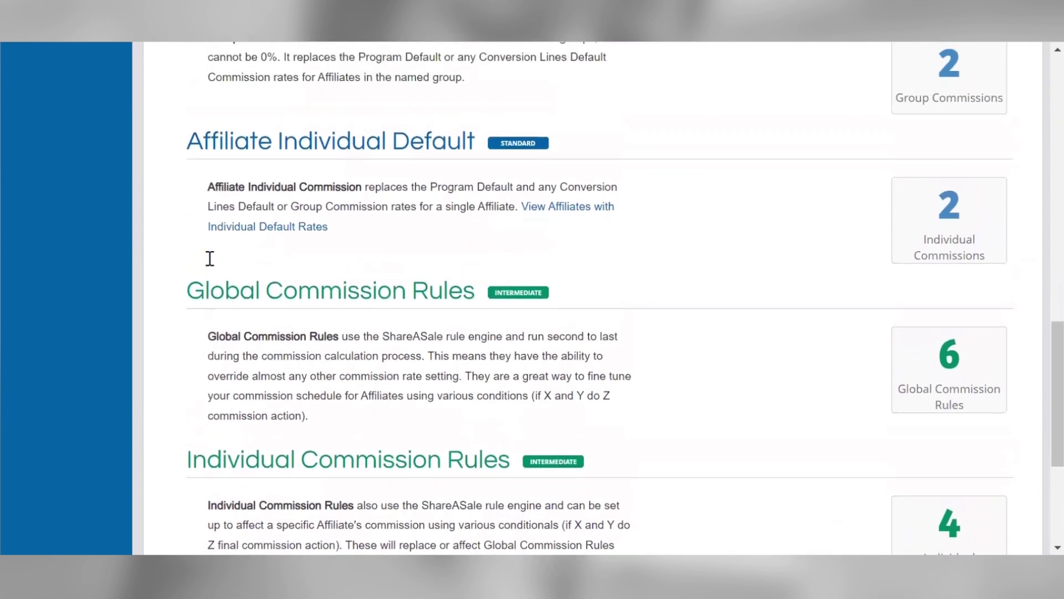
{"action": "scroll", "coordinate": [213, 267], "scroll_direction": "up", "scroll_amount": 2}
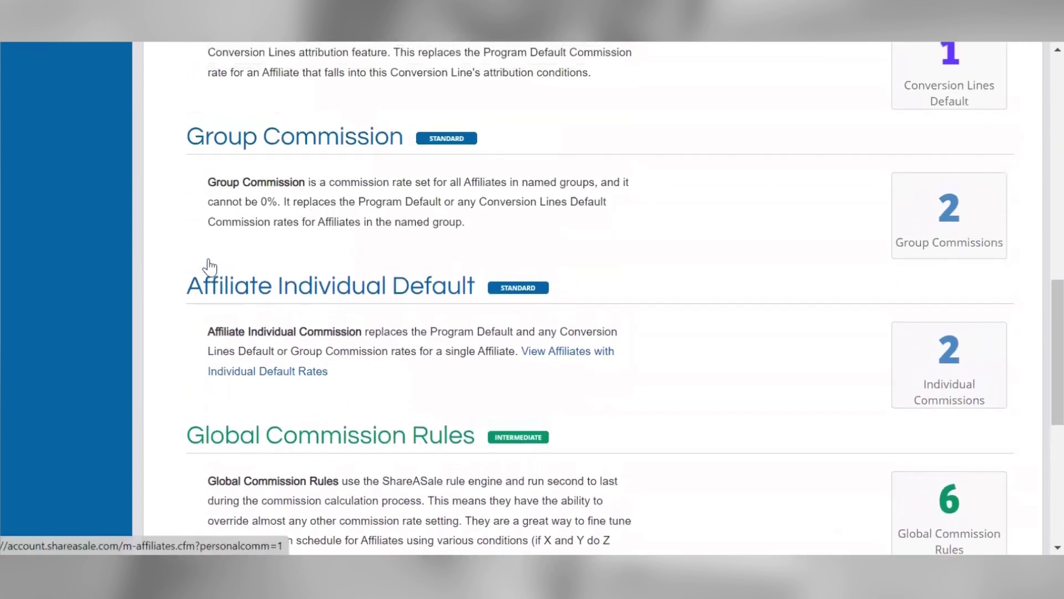
{"action": "scroll", "coordinate": [209, 258], "scroll_direction": "up", "scroll_amount": 5}
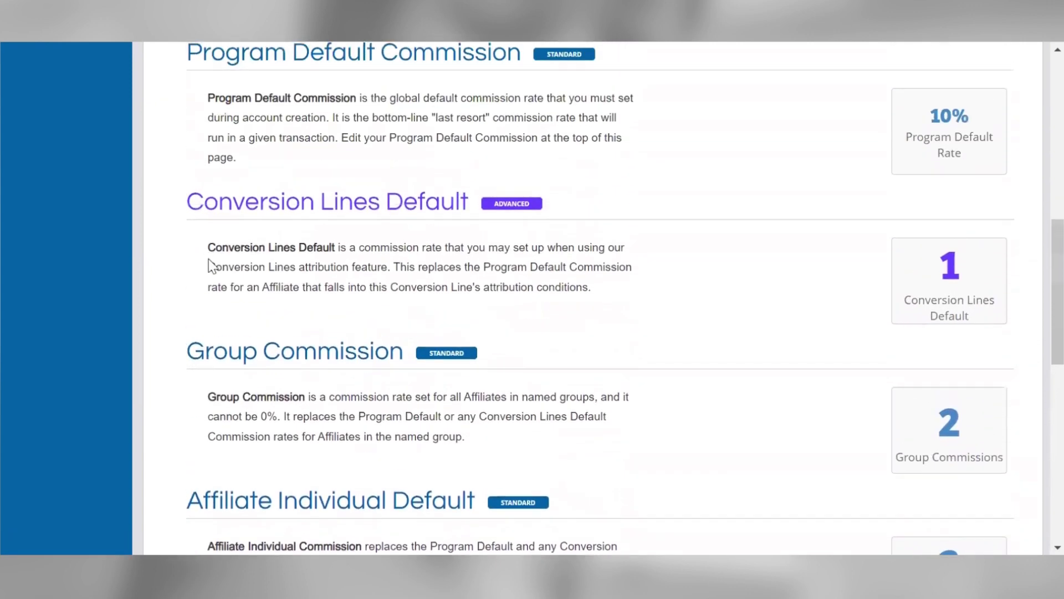
{"action": "scroll", "coordinate": [210, 258], "scroll_direction": "up", "scroll_amount": 3}
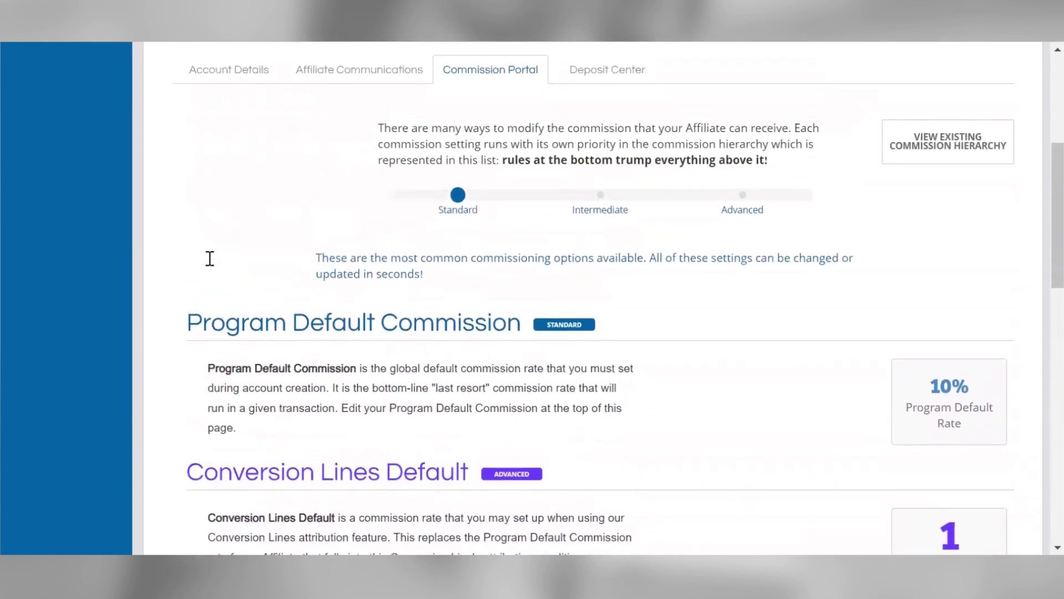
Show the Intermediate and Advanced commission levels and review the added options, such as store-based commissions
{"action": "left_click", "coordinate": [602, 201]}
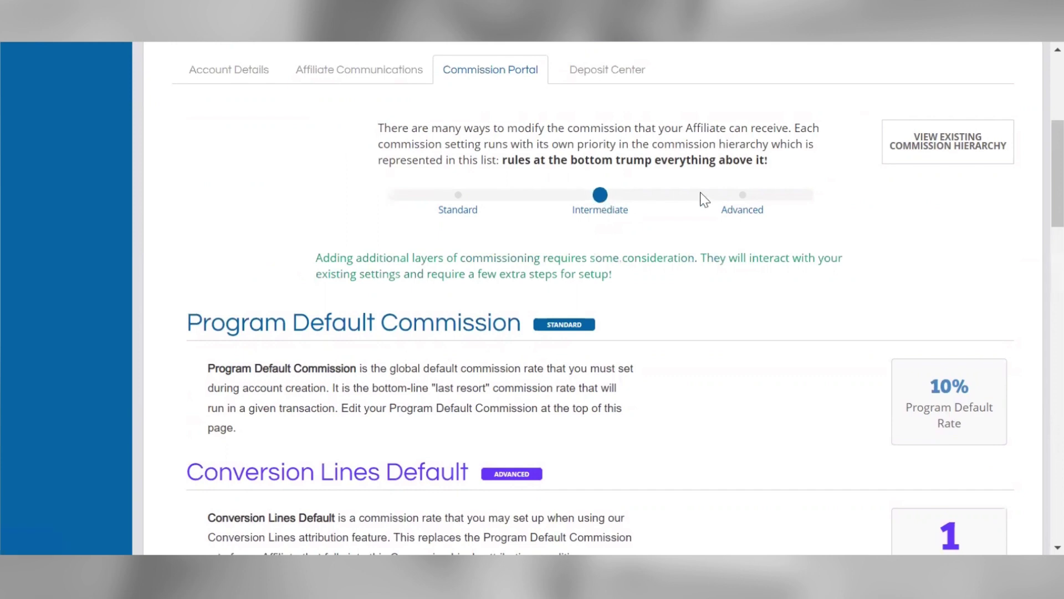
{"action": "left_click", "coordinate": [744, 206]}
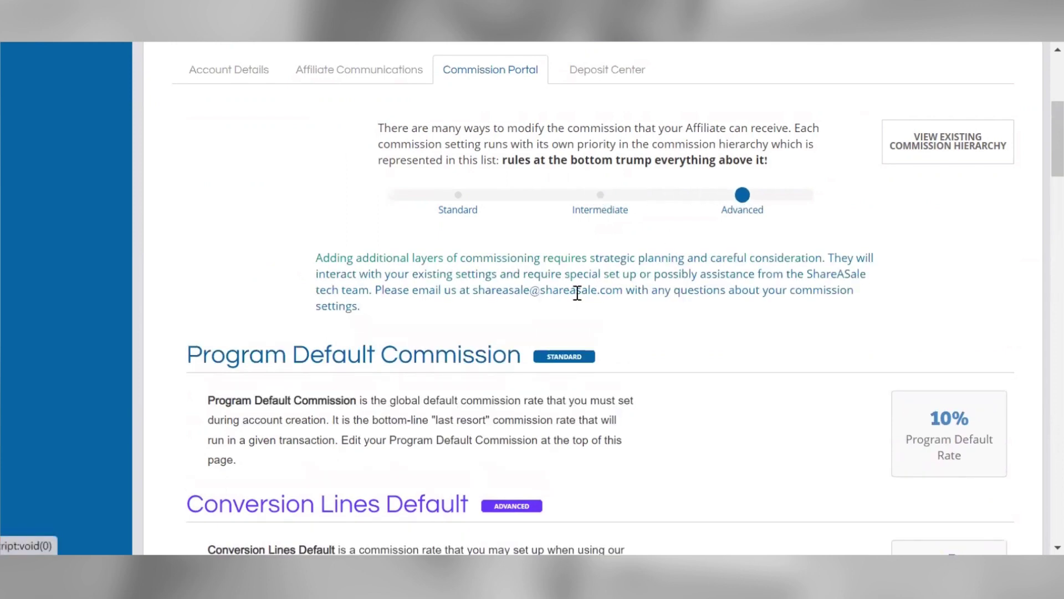
{"action": "scroll", "coordinate": [311, 350], "scroll_direction": "down", "scroll_amount": 8}
{"action": "scroll", "coordinate": [487, 418], "scroll_direction": "down", "scroll_amount": 4}
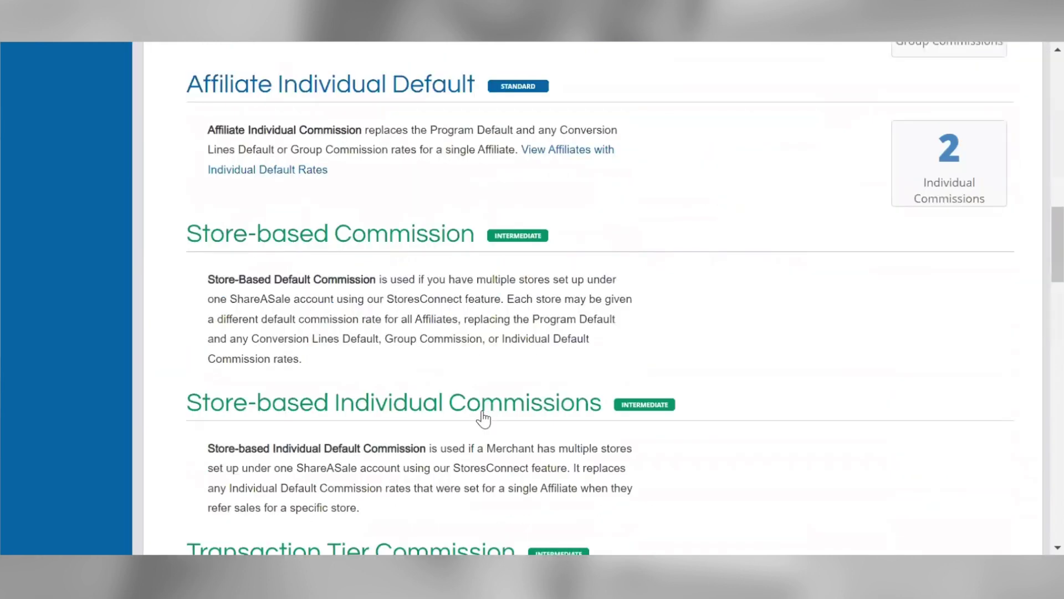
{"action": "scroll", "coordinate": [483, 419], "scroll_direction": "up", "scroll_amount": 12}
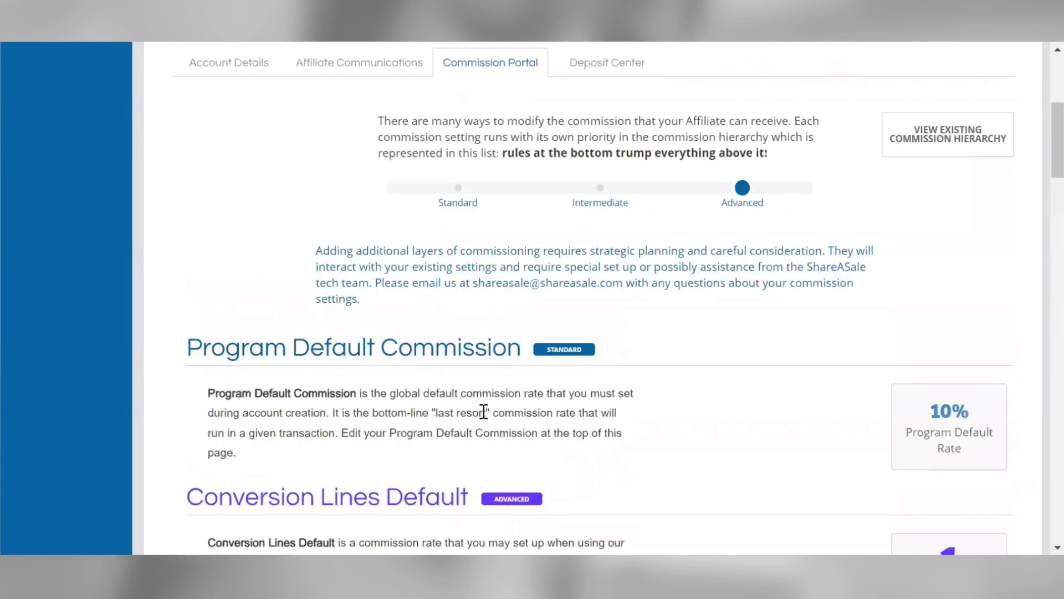
{"action": "scroll", "coordinate": [483, 411], "scroll_direction": "up", "scroll_amount": 4}
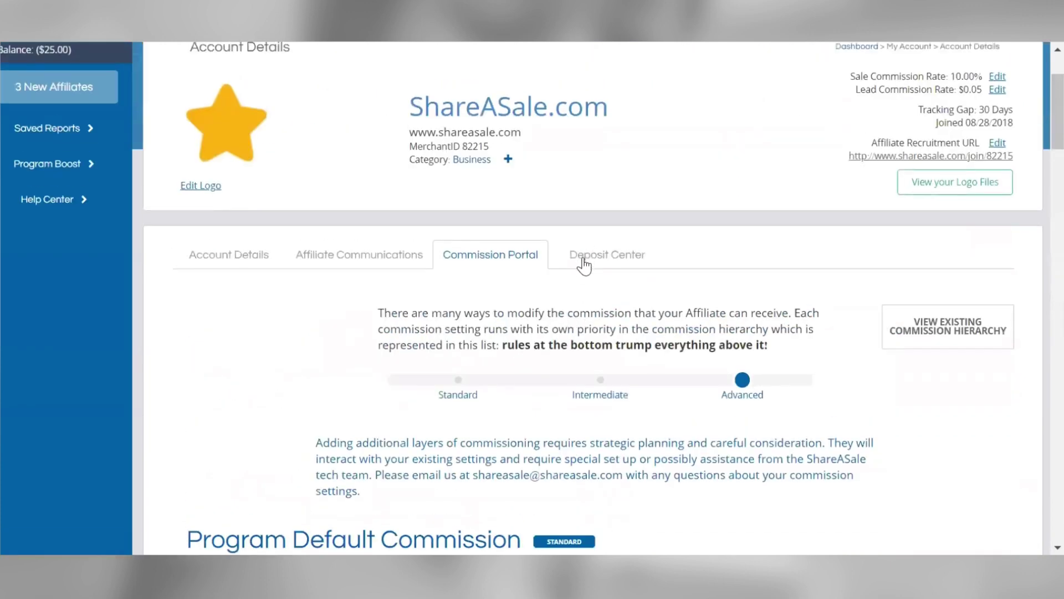
Open the Deposit Center and review the Current Balance, Deposit History, Make A Deposit and Auto Deposit sections
{"action": "left_click", "coordinate": [583, 265]}
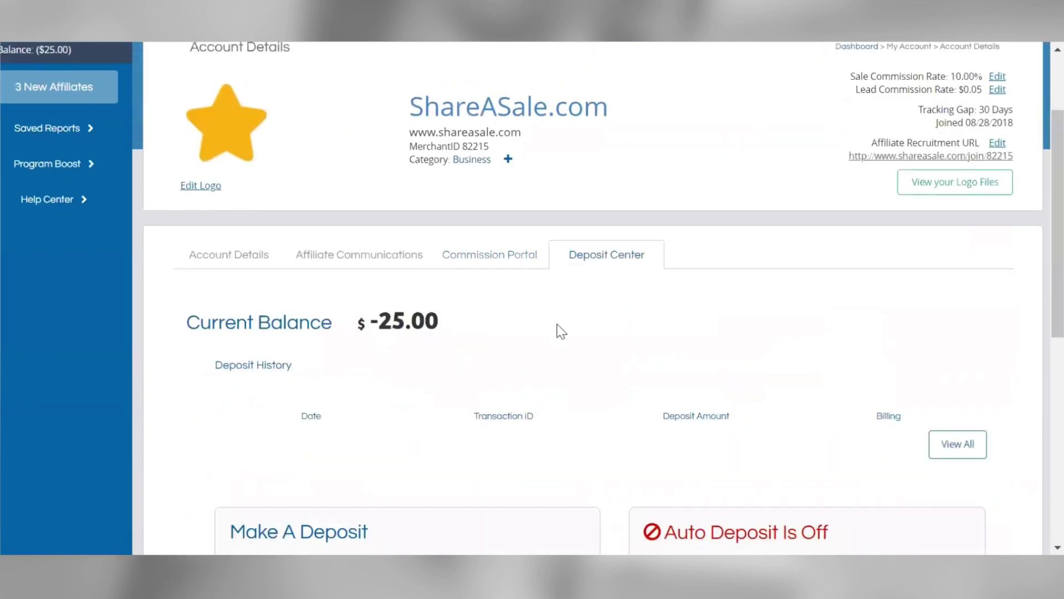
{"action": "scroll", "coordinate": [559, 332], "scroll_direction": "down", "scroll_amount": 3}
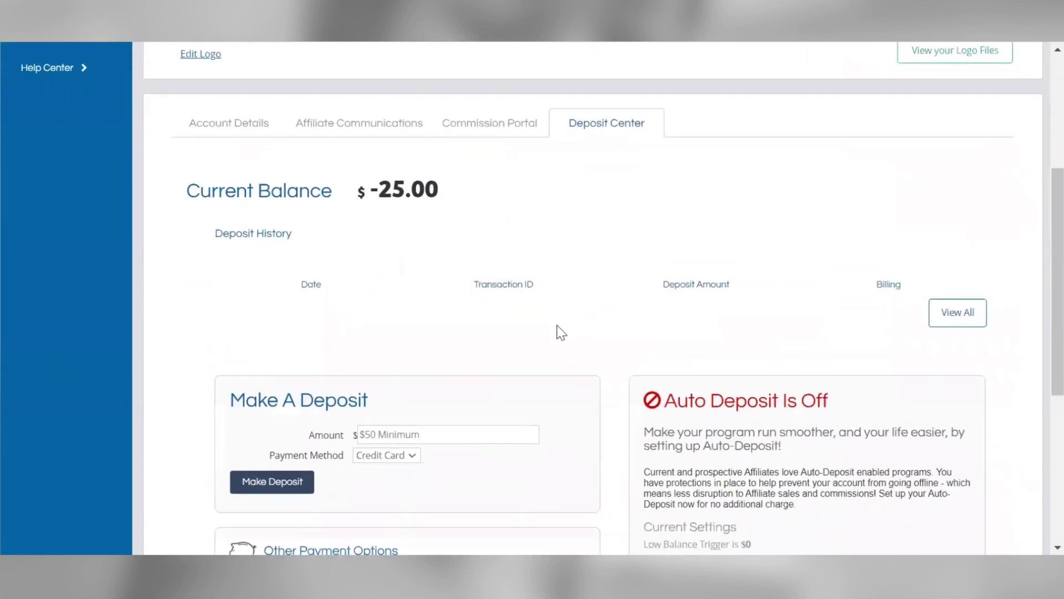
{"action": "scroll", "coordinate": [560, 332], "scroll_direction": "down", "scroll_amount": 1}
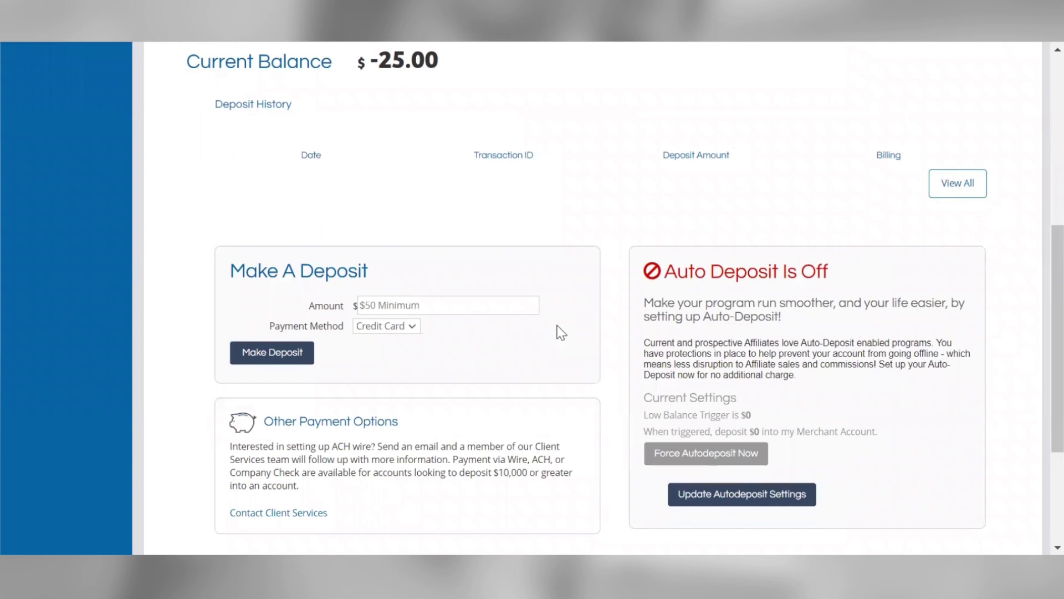
{"action": "scroll", "coordinate": [502, 164], "scroll_direction": "up", "scroll_amount": 1}
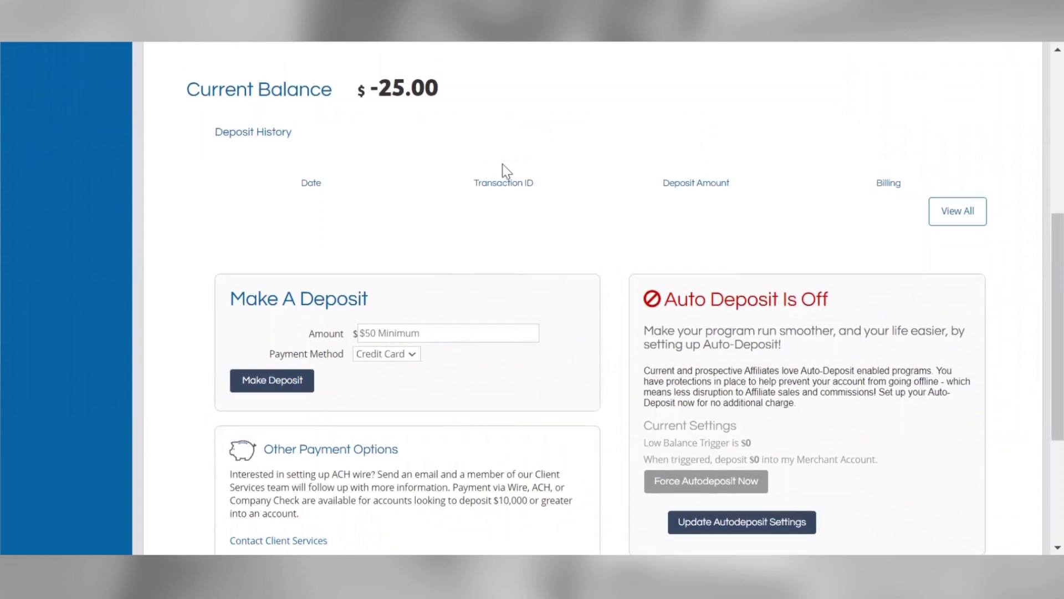
{"action": "scroll", "coordinate": [502, 164], "scroll_direction": "up", "scroll_amount": 1}
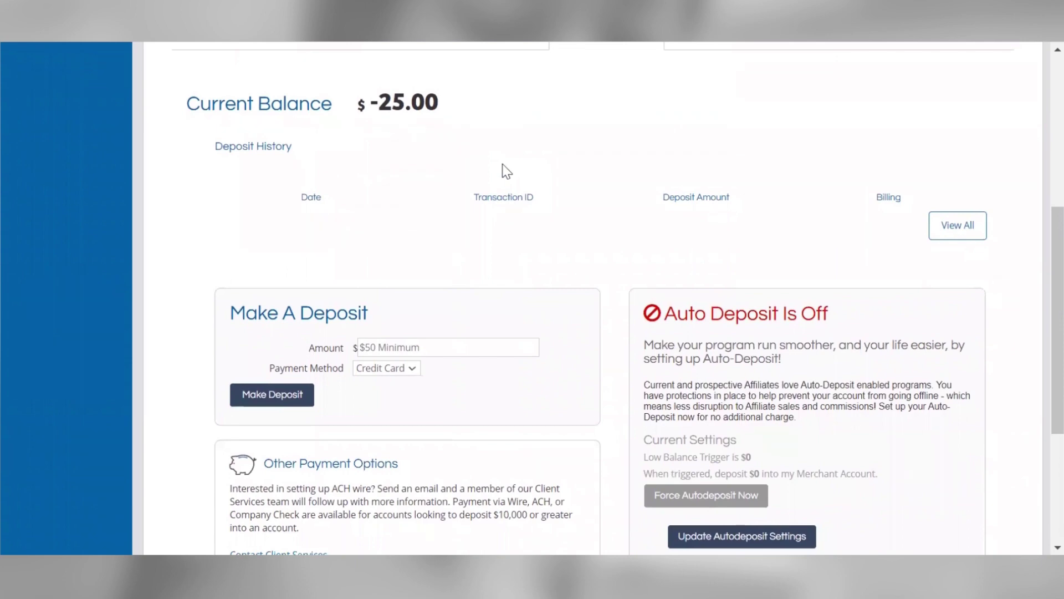
{"action": "scroll", "coordinate": [506, 171], "scroll_direction": "down", "scroll_amount": 3}
{"action": "scroll", "coordinate": [506, 172], "scroll_direction": "up", "scroll_amount": 3}
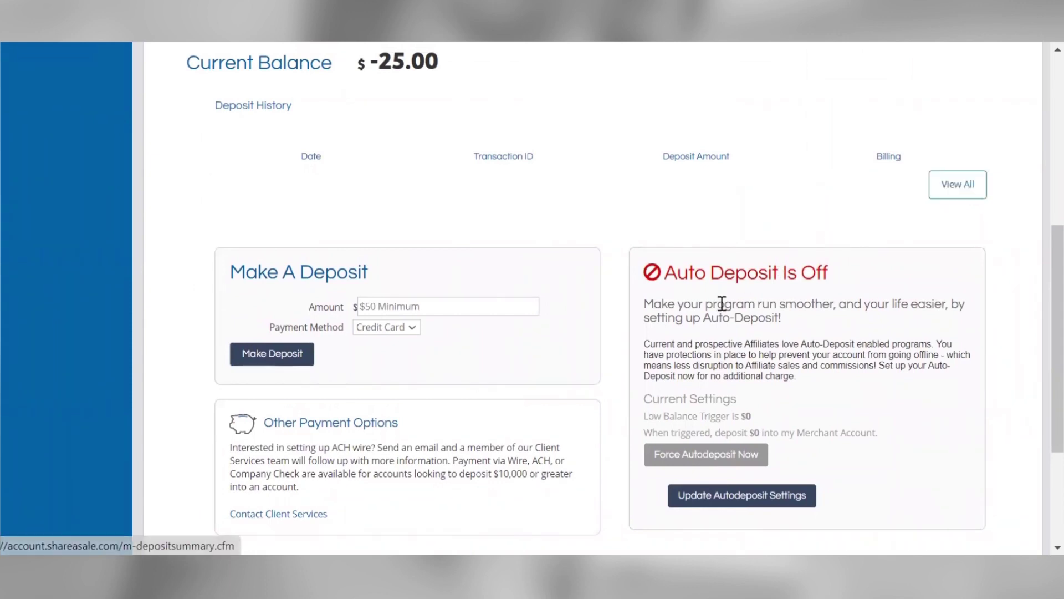
Examine the payment methods offered for making a deposit, keeping Credit Card selected
{"action": "scroll", "coordinate": [721, 304], "scroll_direction": "down", "scroll_amount": 1}
{"action": "scroll", "coordinate": [721, 367], "scroll_direction": "down", "scroll_amount": 1}
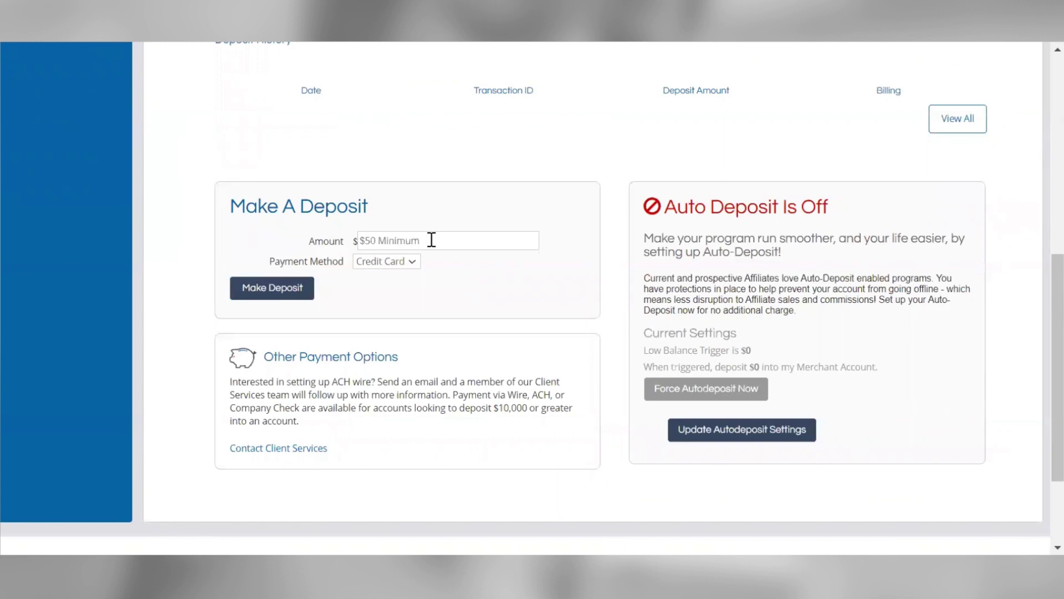
{"action": "left_click", "coordinate": [412, 263]}
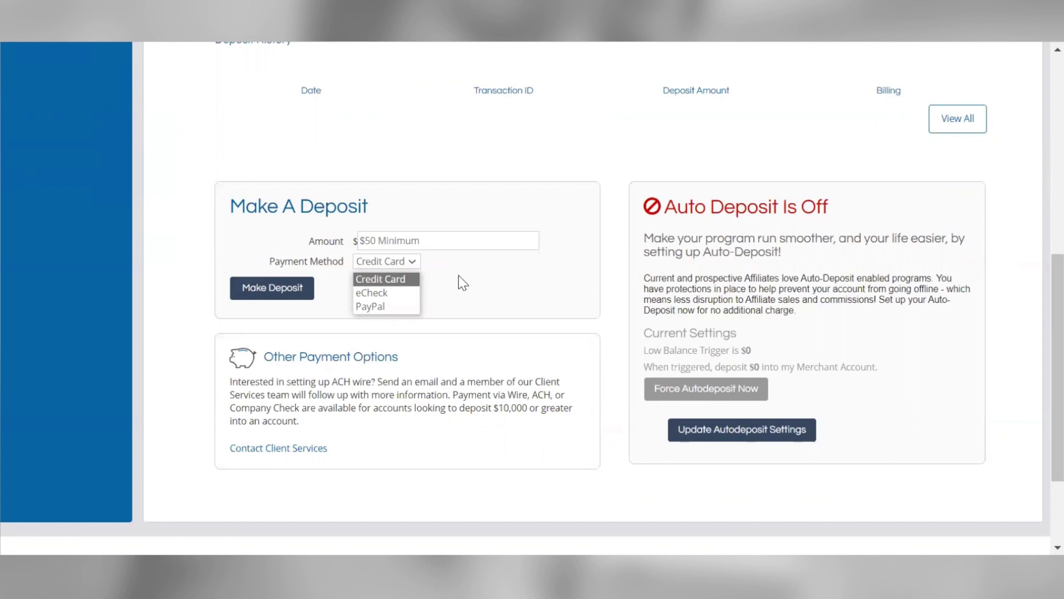
{"action": "left_click", "coordinate": [458, 275]}
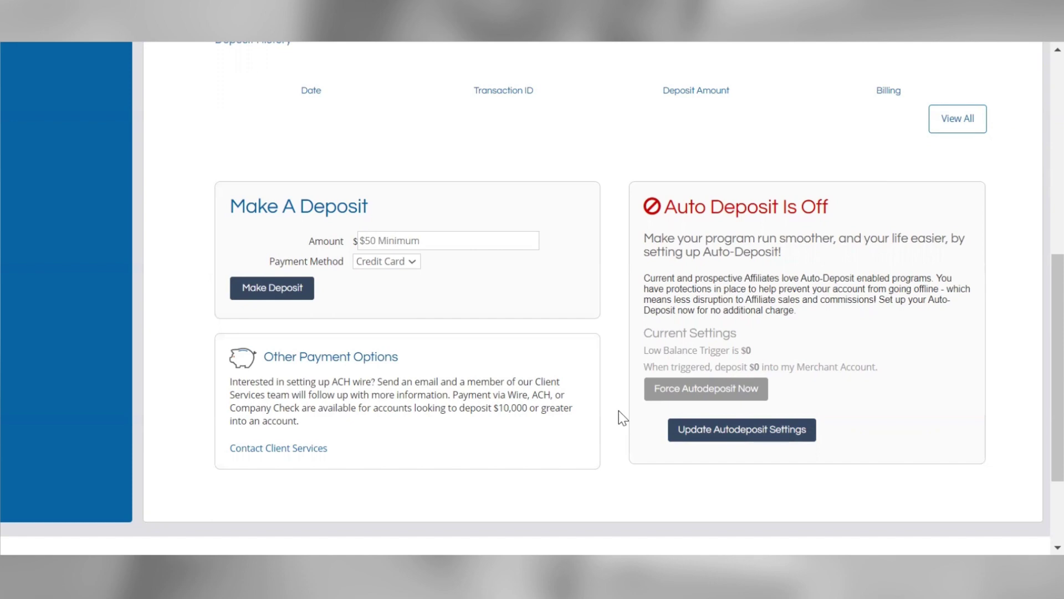
Open the ShareASale Help Center and look over its support categories
{"action": "scroll", "coordinate": [618, 410], "scroll_direction": "up", "scroll_amount": 2}
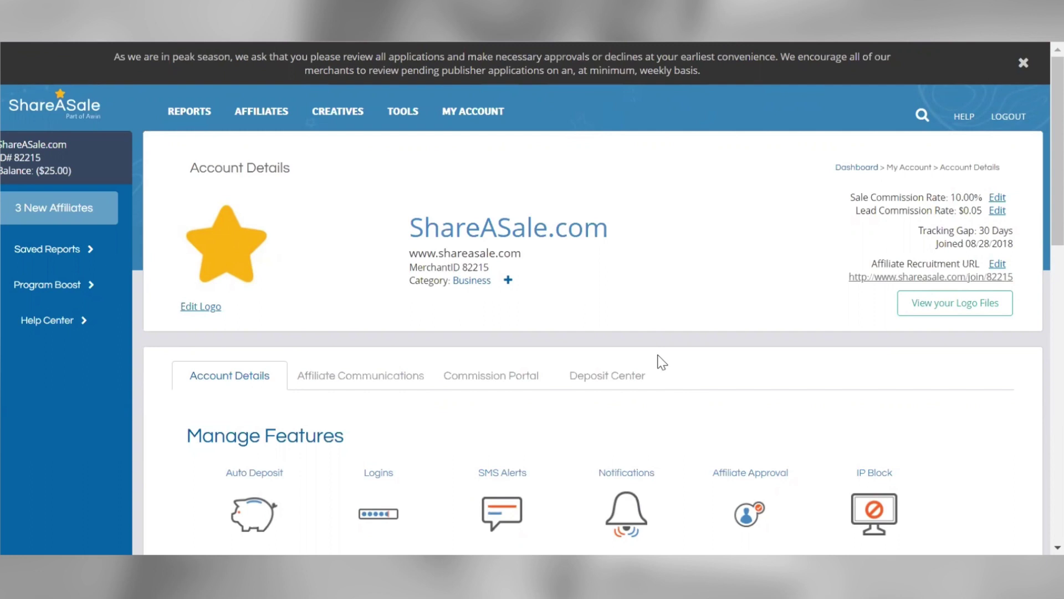
{"action": "left_click", "coordinate": [87, 336]}
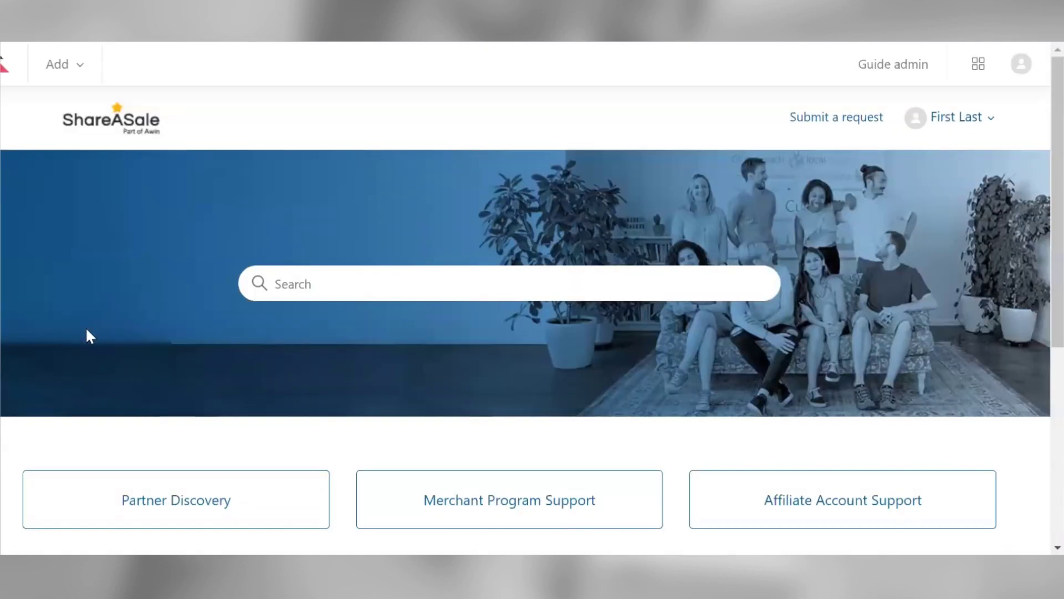
{"action": "scroll", "coordinate": [87, 331], "scroll_direction": "down", "scroll_amount": 4}
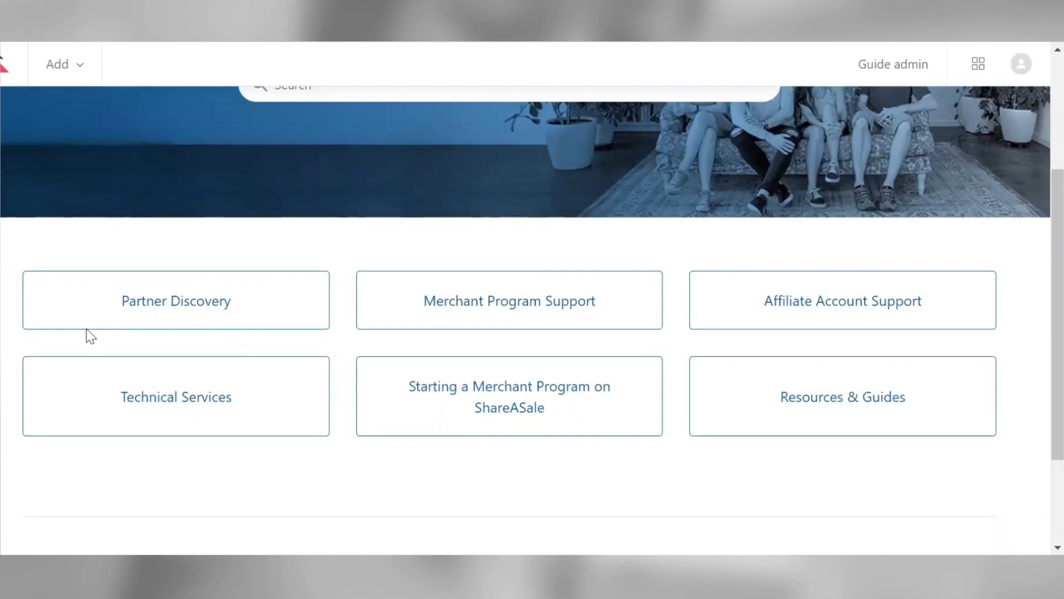
Open the Partner Discovery category and review its publisher catalogs, influencer, technology partner and agency articles
{"action": "left_click", "coordinate": [133, 314]}
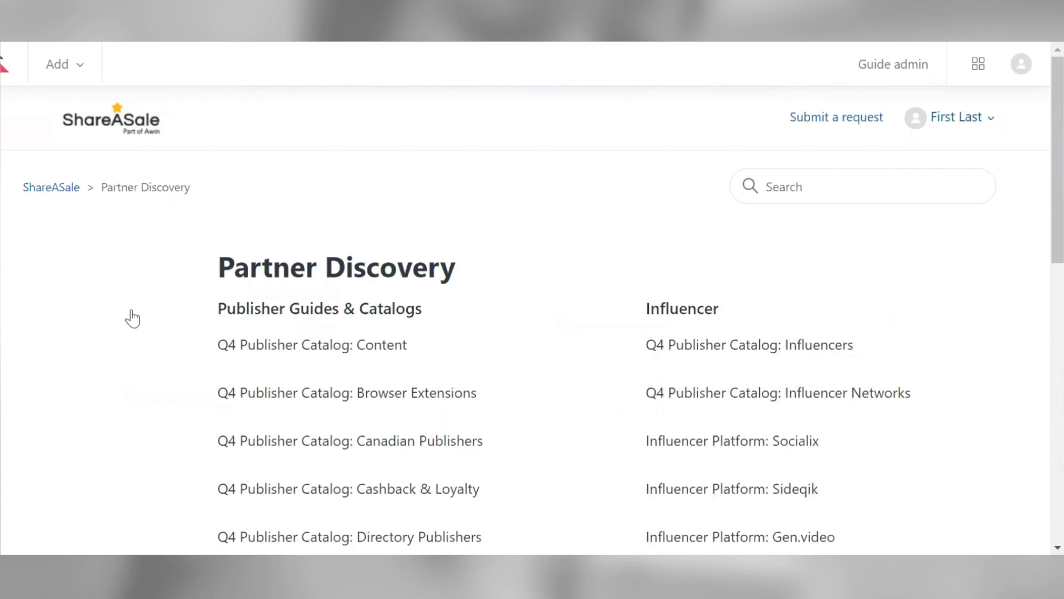
{"action": "scroll", "coordinate": [133, 319], "scroll_direction": "down", "scroll_amount": 4}
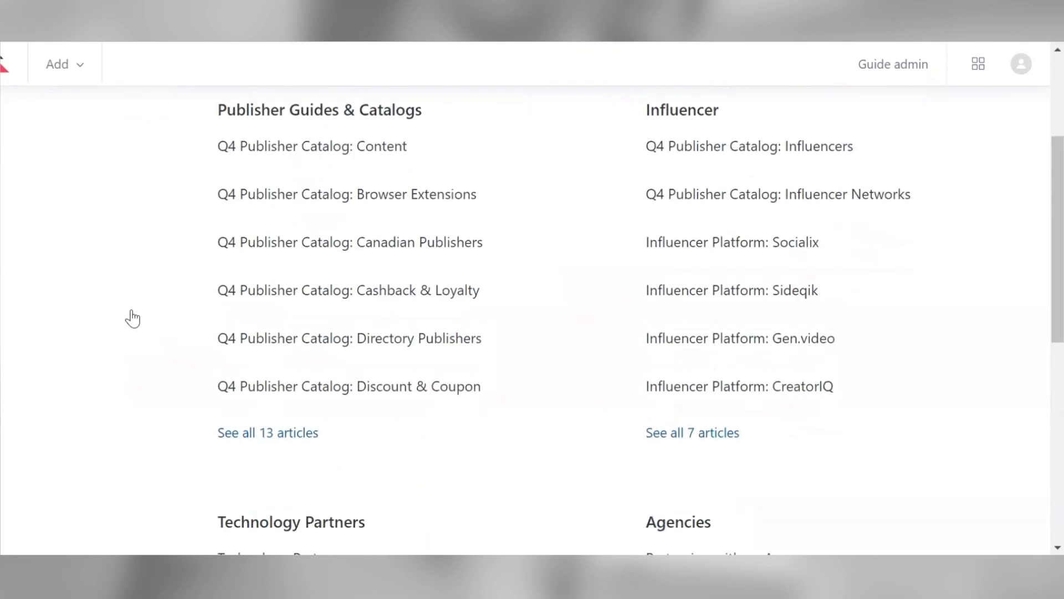
{"action": "scroll", "coordinate": [133, 318], "scroll_direction": "down", "scroll_amount": 4}
{"action": "scroll", "coordinate": [133, 319], "scroll_direction": "down", "scroll_amount": 3}
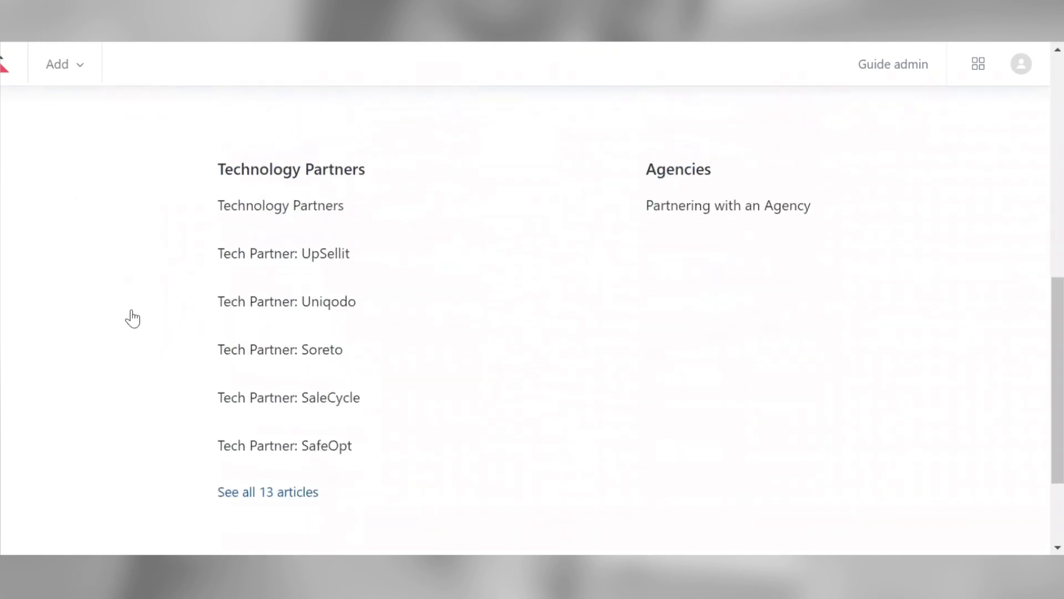
{"action": "scroll", "coordinate": [133, 319], "scroll_direction": "down", "scroll_amount": 1}
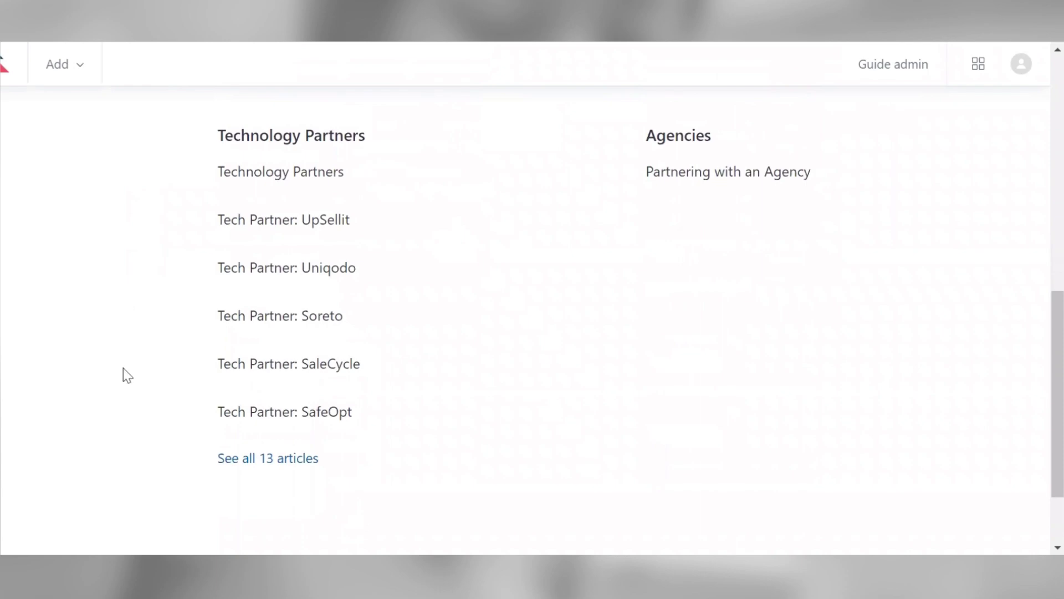
{"action": "scroll", "coordinate": [123, 368], "scroll_direction": "up", "scroll_amount": 7}
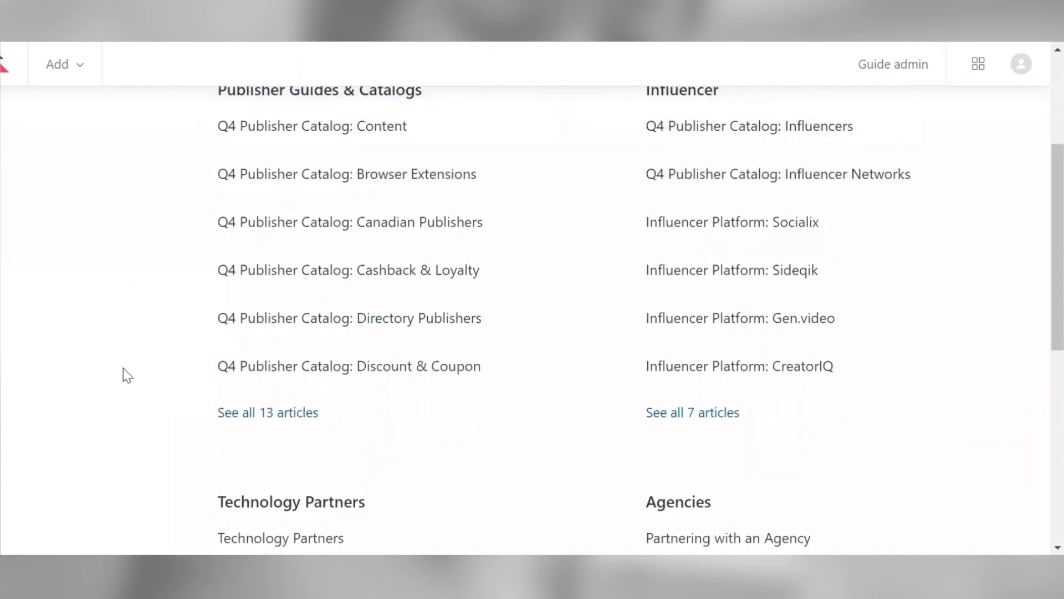
{"action": "scroll", "coordinate": [123, 368], "scroll_direction": "up", "scroll_amount": 2}
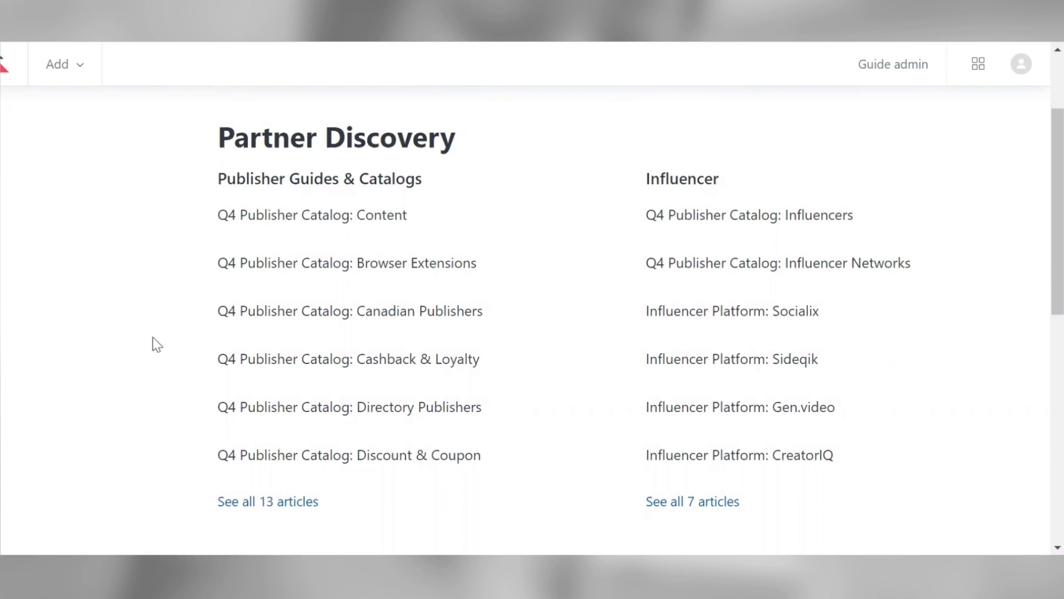
Look over the Technology Partners and Agencies articles under Partner Discovery, and return to the Help Center home page
{"action": "scroll", "coordinate": [157, 344], "scroll_direction": "down", "scroll_amount": 5}
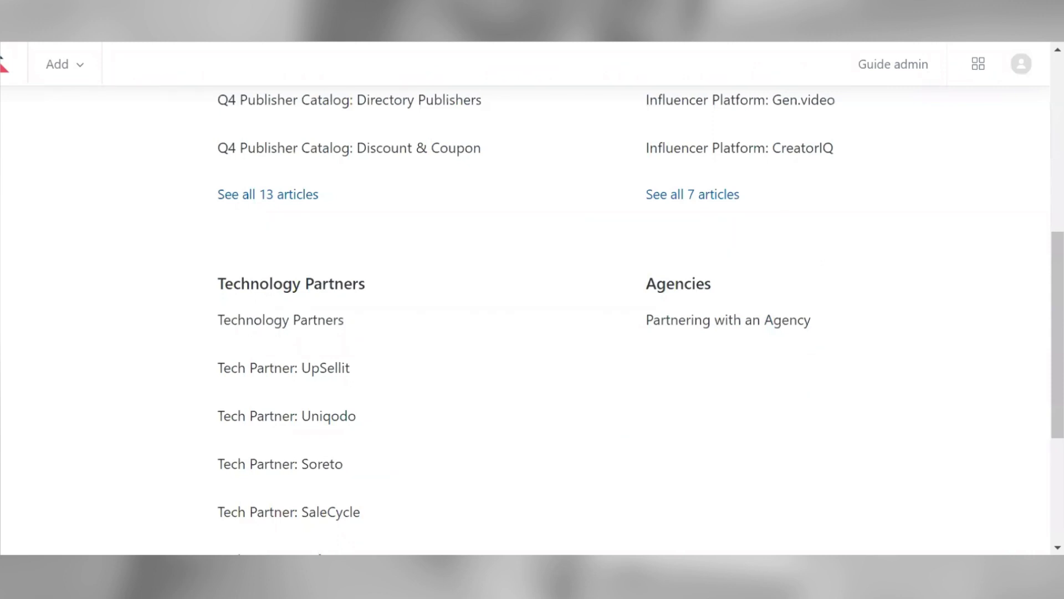
{"action": "scroll", "coordinate": [185, 256], "scroll_direction": "up", "scroll_amount": 8}
{"action": "key", "text": "alt+Left"}
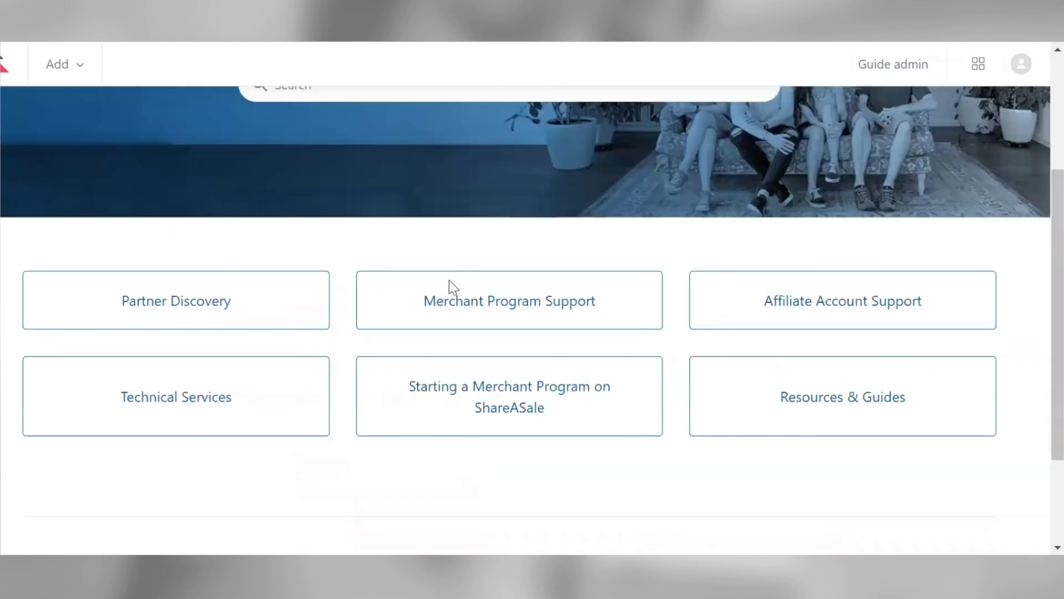
Review the Merchant Program Support articles on recruitment, tagging, invoicing and affiliate attribution, and return to the Help Center home page
{"action": "left_click", "coordinate": [486, 335]}
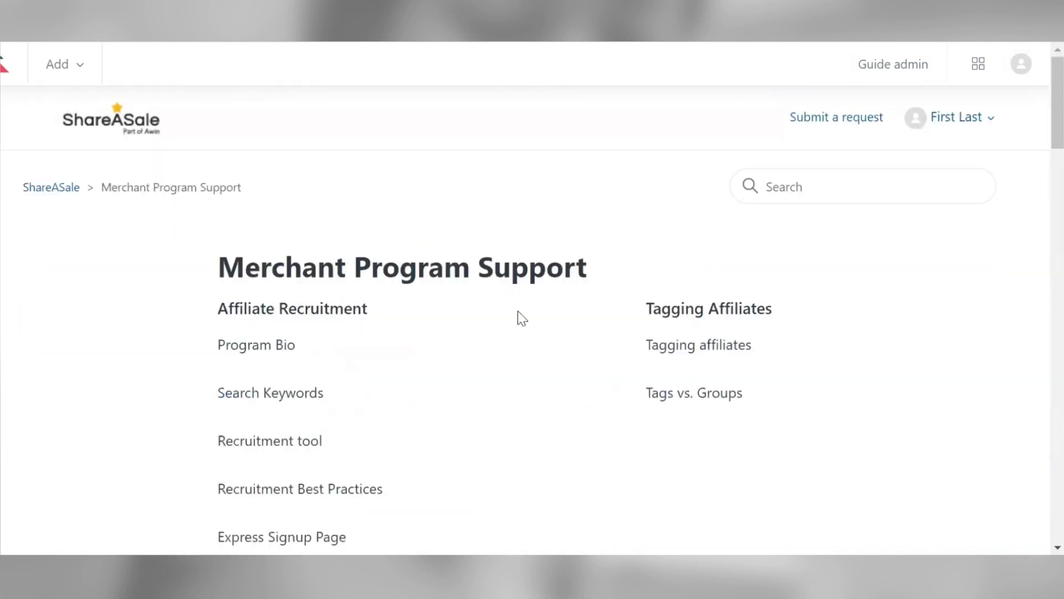
{"action": "scroll", "coordinate": [519, 312], "scroll_direction": "down", "scroll_amount": 3}
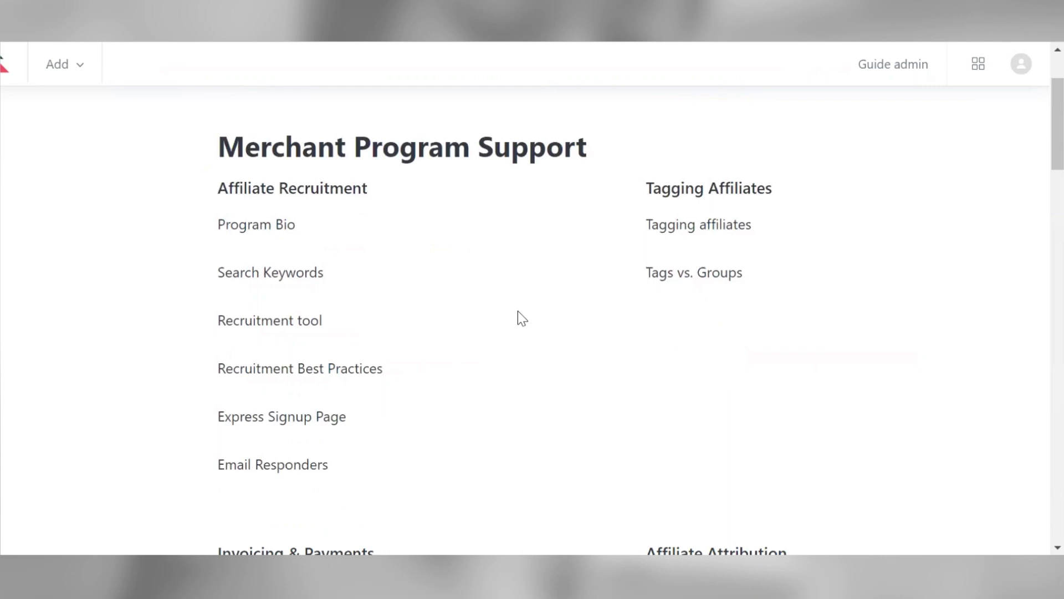
{"action": "scroll", "coordinate": [517, 311], "scroll_direction": "down", "scroll_amount": 2}
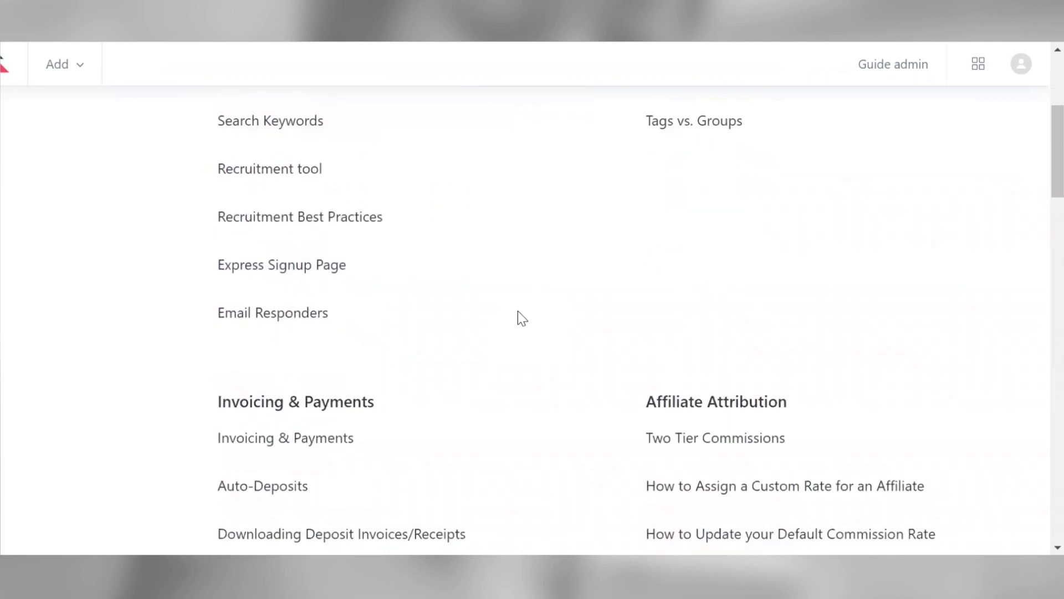
{"action": "scroll", "coordinate": [517, 311], "scroll_direction": "down", "scroll_amount": 2}
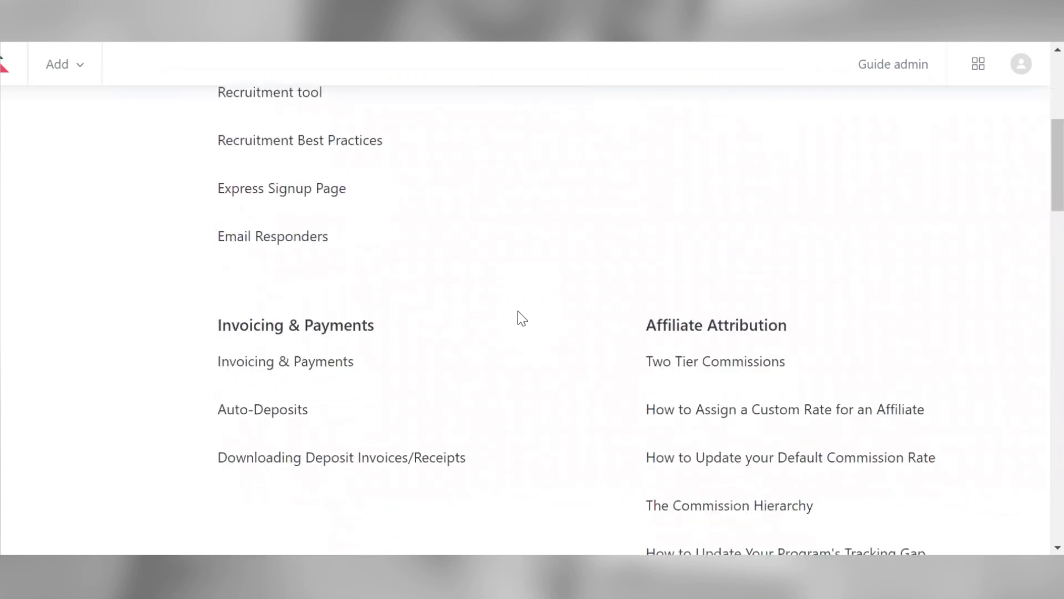
{"action": "scroll", "coordinate": [517, 311], "scroll_direction": "up", "scroll_amount": 4}
{"action": "scroll", "coordinate": [518, 311], "scroll_direction": "up", "scroll_amount": 3}
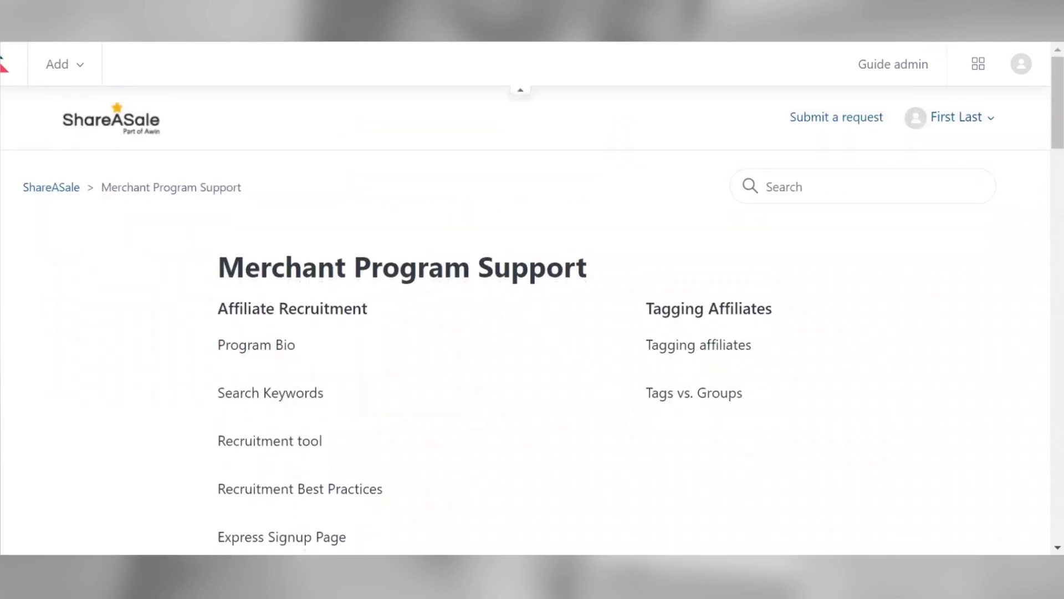
{"action": "key", "text": "alt+Left"}
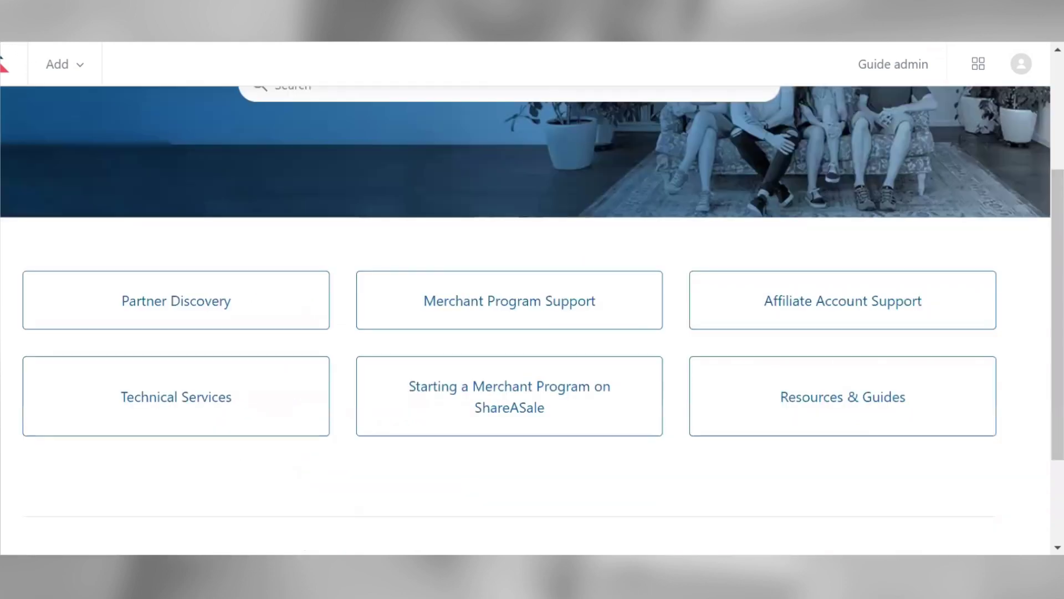
Open the Resources & Guides category and review its Merchant Resources and Q4 strategy articles
{"action": "left_click", "coordinate": [886, 428]}
{"action": "scroll", "coordinate": [886, 428], "scroll_direction": "down", "scroll_amount": 3}
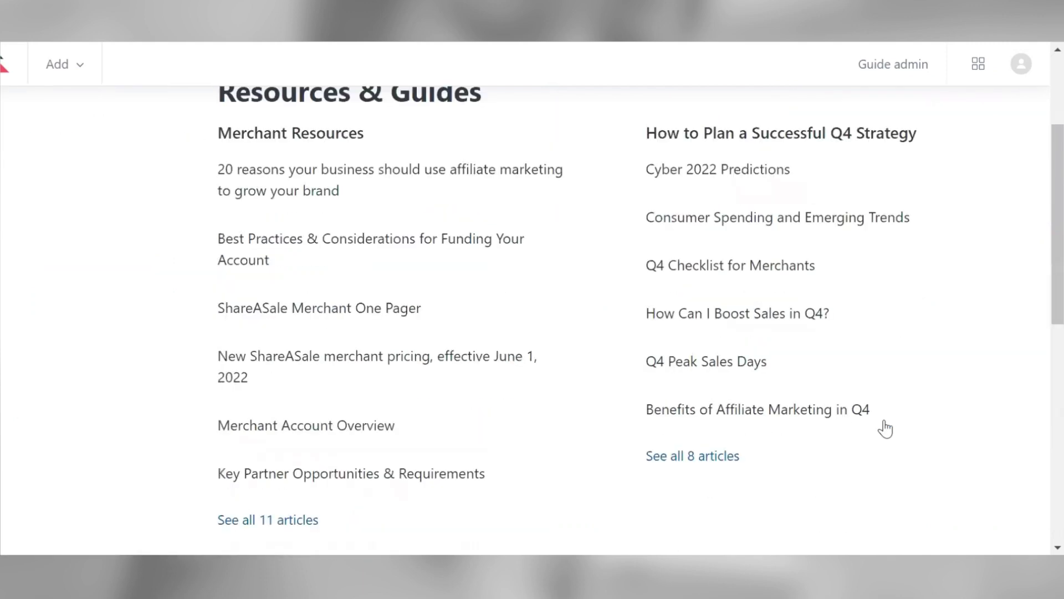
{"action": "scroll", "coordinate": [885, 428], "scroll_direction": "down", "scroll_amount": 1}
{"action": "scroll", "coordinate": [885, 428], "scroll_direction": "down", "scroll_amount": 1}
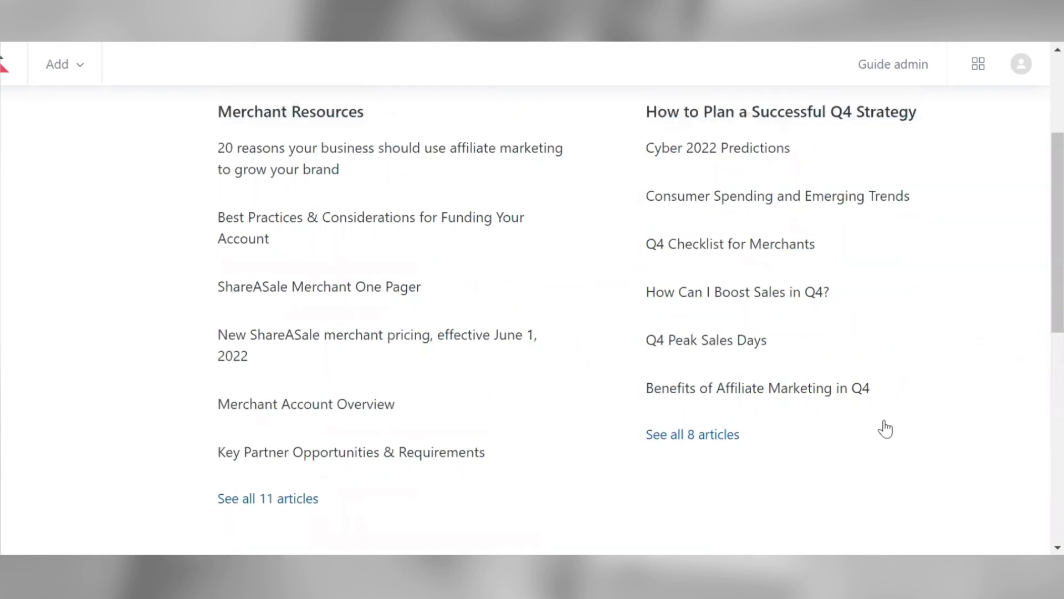
{"action": "scroll", "coordinate": [886, 429], "scroll_direction": "up", "scroll_amount": 1}
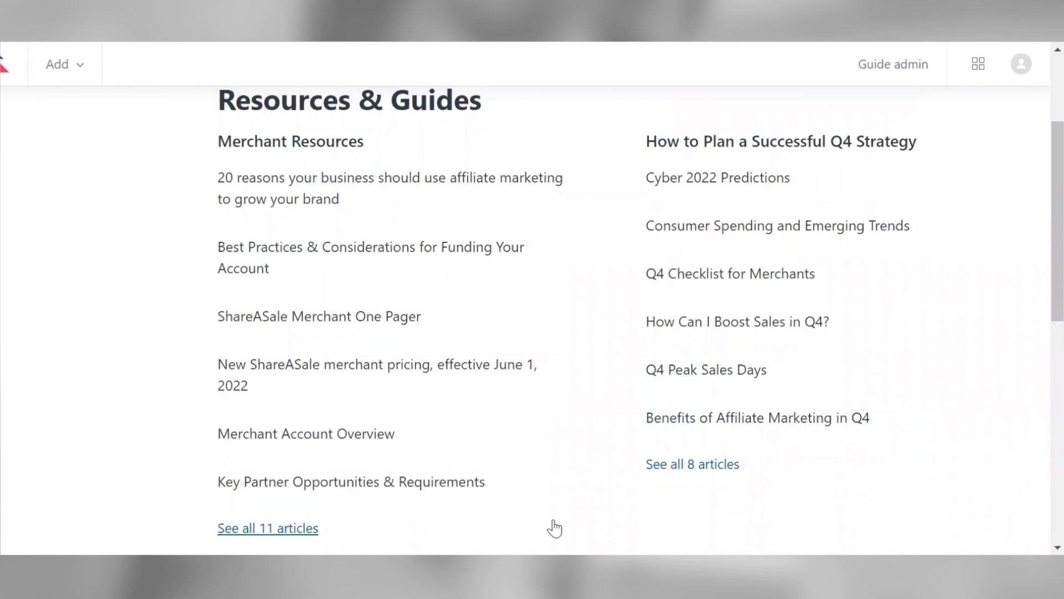
{"action": "scroll", "coordinate": [554, 528], "scroll_direction": "up", "scroll_amount": 3}
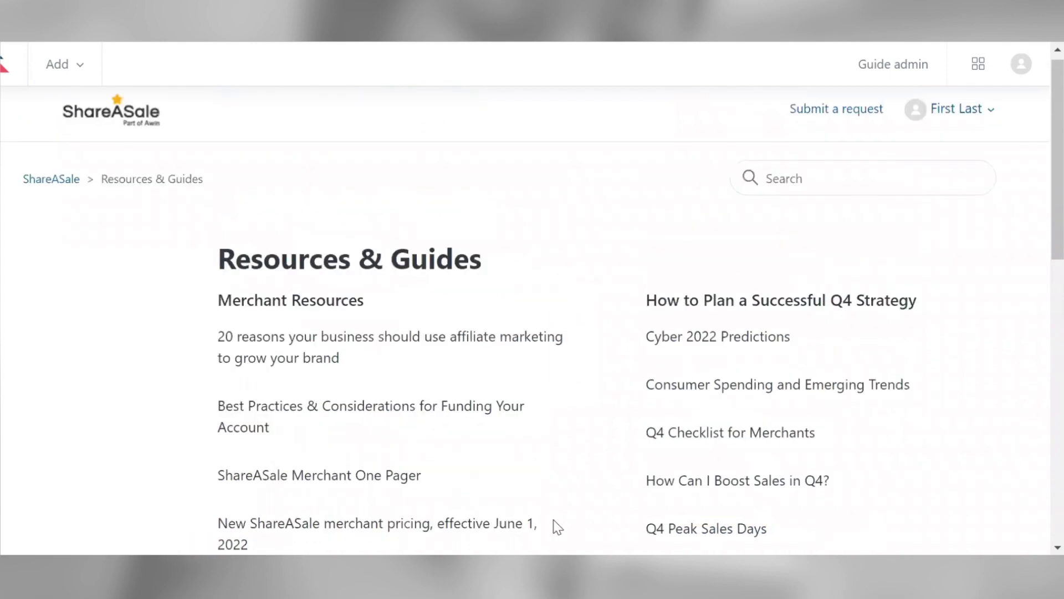
{"action": "scroll", "coordinate": [553, 520], "scroll_direction": "up", "scroll_amount": 1}
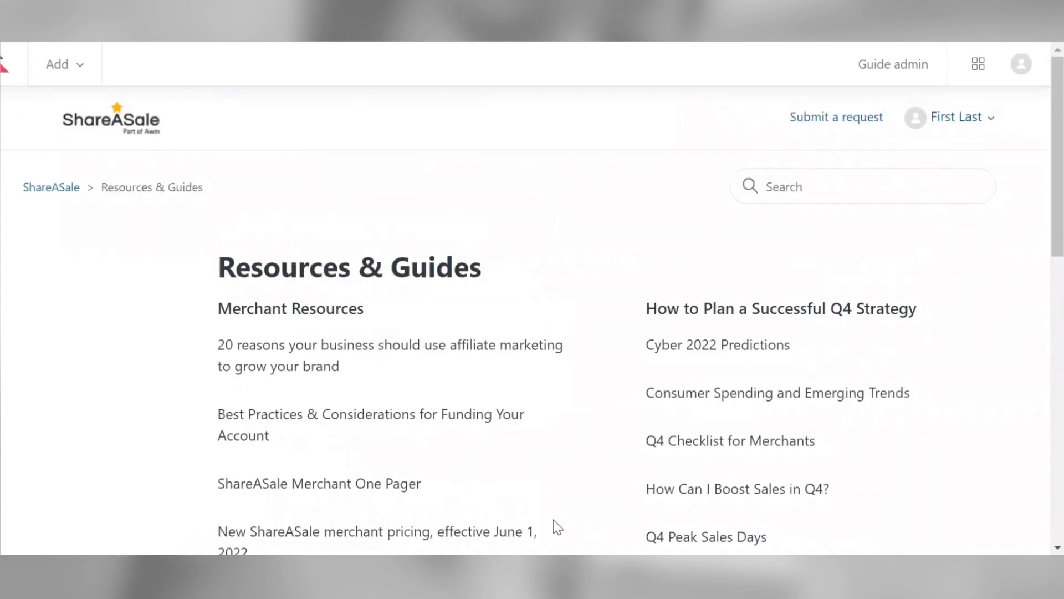